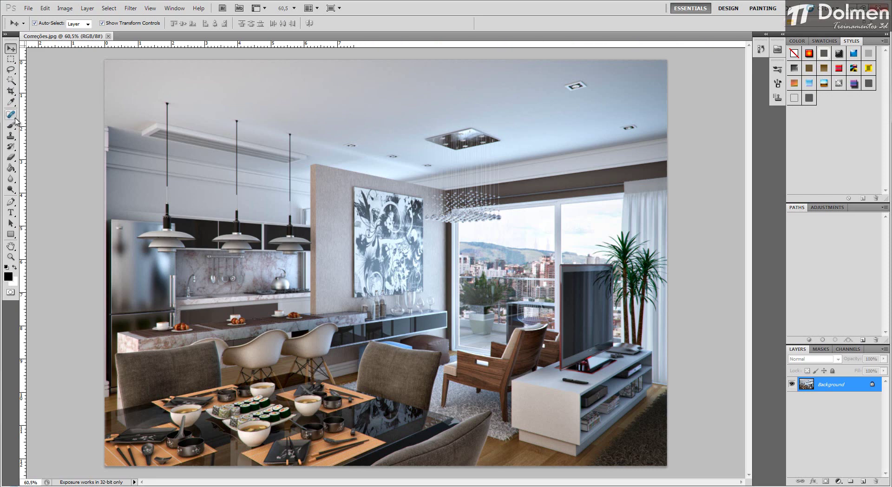
Step: Examine the tool variants in the healing, brush, stamp, eraser, blur and dodge groups
{"action": "left_click", "coordinate": [16, 119]}
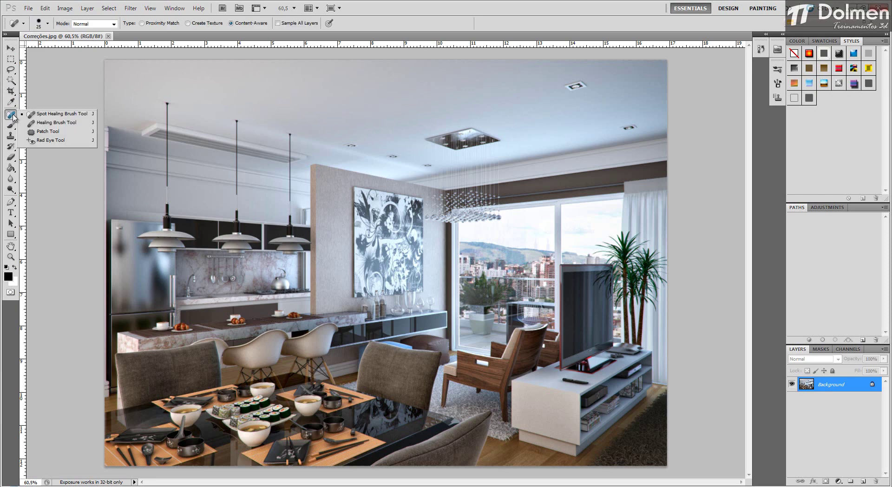
{"action": "mouse_move", "coordinate": [15, 119]}
{"action": "left_mouse_down"}
{"action": "mouse_move", "coordinate": [58, 118]}
{"action": "mouse_move", "coordinate": [46, 117]}
{"action": "left_mouse_up"}
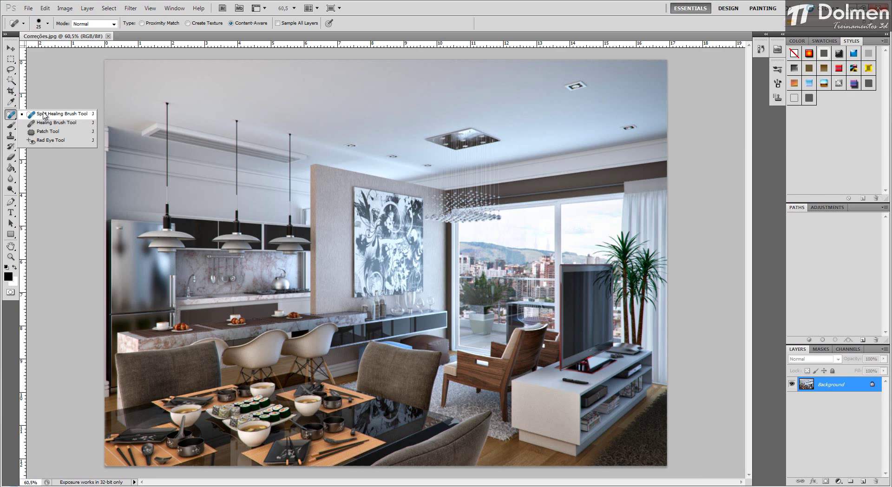
{"action": "left_click", "coordinate": [14, 130]}
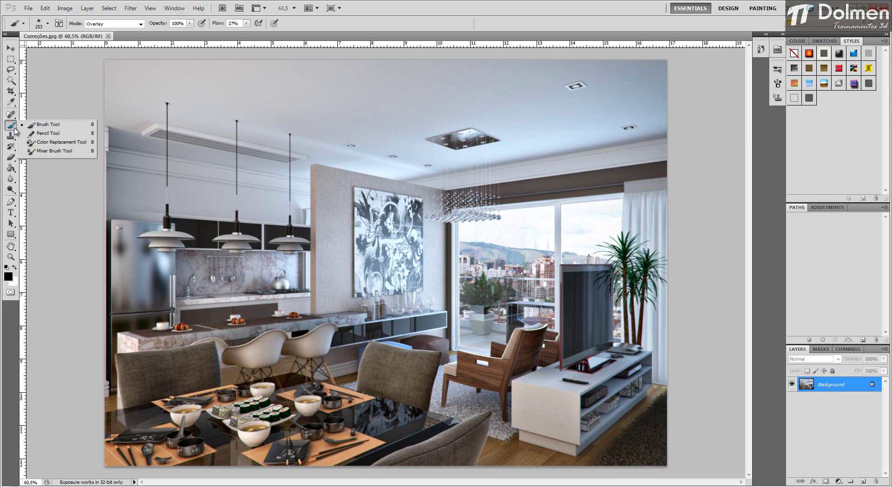
{"action": "left_click", "coordinate": [14, 131]}
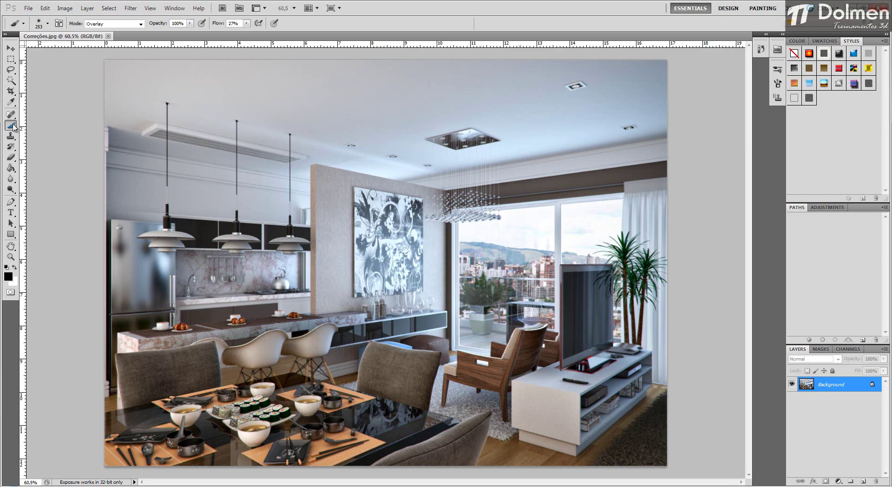
{"action": "left_click", "coordinate": [13, 136]}
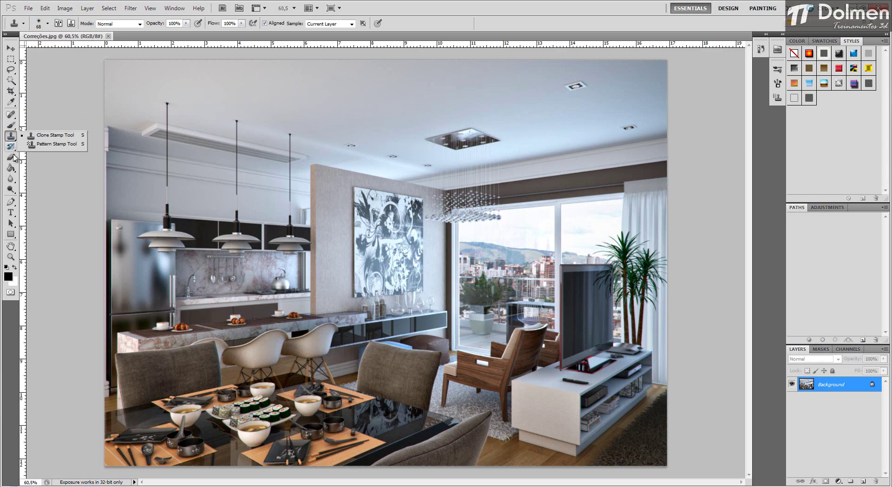
{"action": "left_click", "coordinate": [13, 158]}
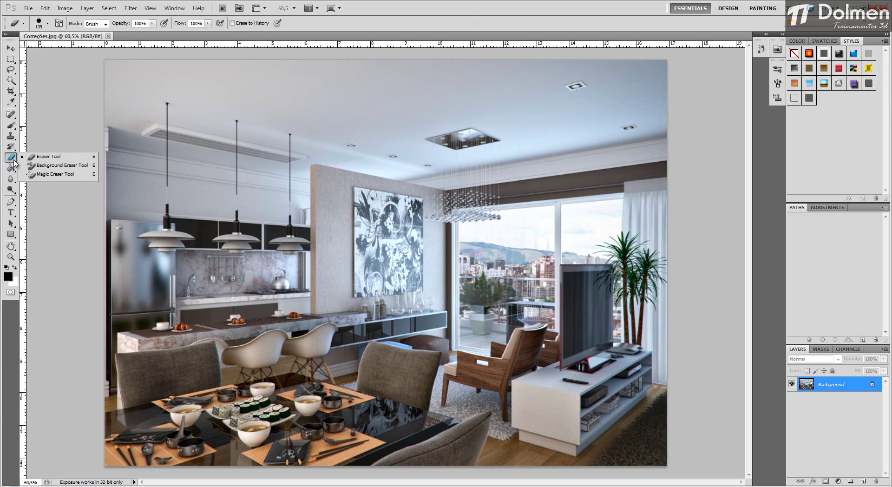
{"action": "left_click", "coordinate": [13, 182]}
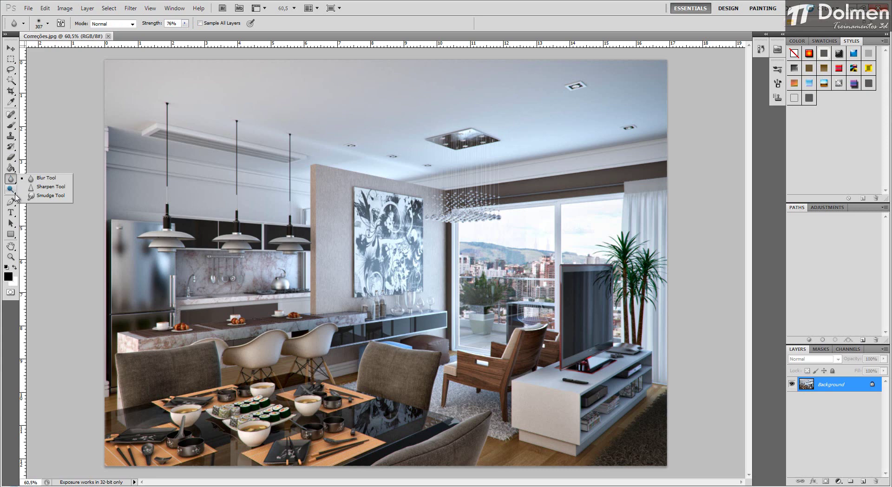
{"action": "left_click", "coordinate": [15, 194]}
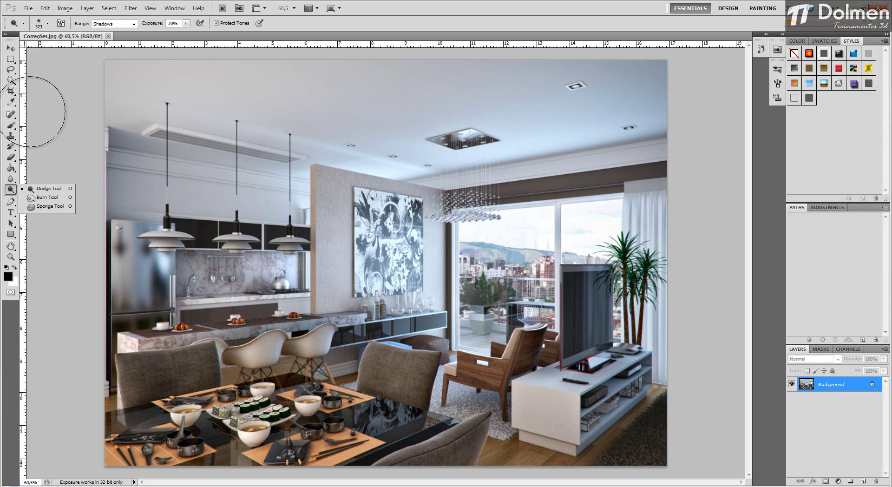
{"action": "left_click", "coordinate": [10, 49]}
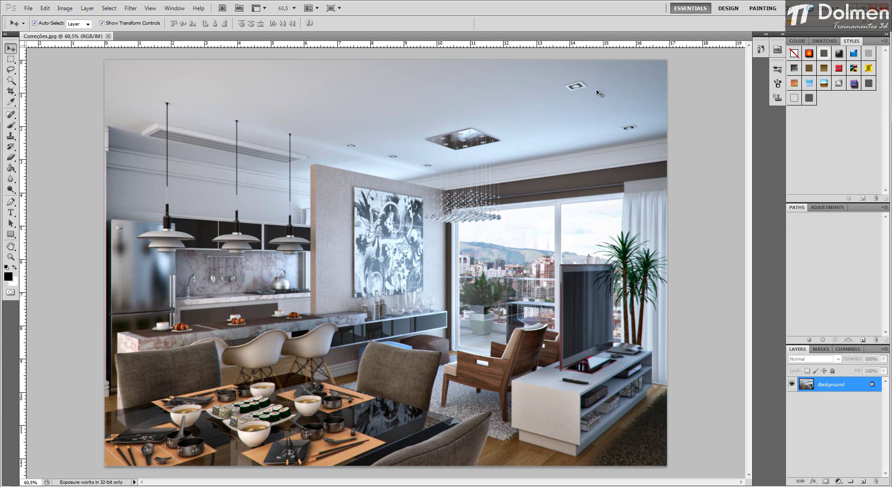
Step: Choose the Spot Healing Brush, set its size to 48 px and heal a spot on the ceiling
{"action": "left_click", "coordinate": [12, 118]}
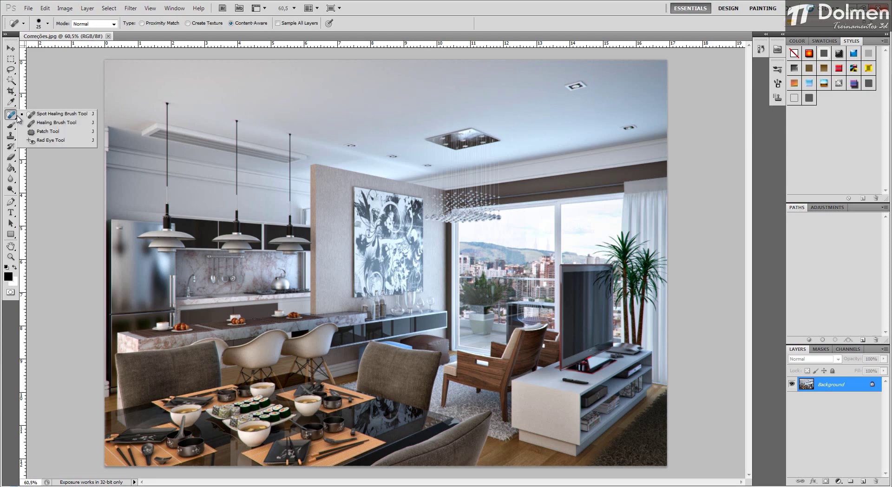
{"action": "left_click", "coordinate": [59, 115]}
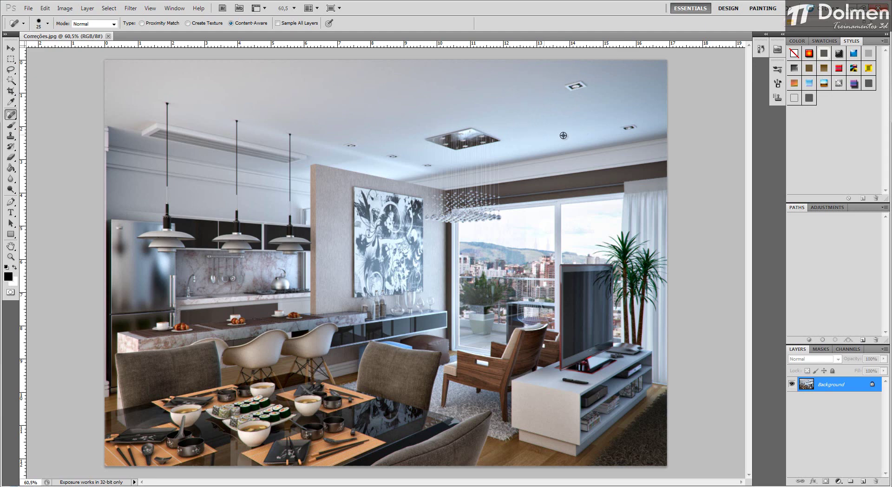
{"action": "scroll", "coordinate": [576, 132], "scroll_direction": "up", "scroll_amount": 2}
{"action": "scroll", "coordinate": [575, 132], "scroll_direction": "up", "scroll_amount": 2}
{"action": "scroll", "coordinate": [559, 179], "scroll_direction": "up", "scroll_amount": 2}
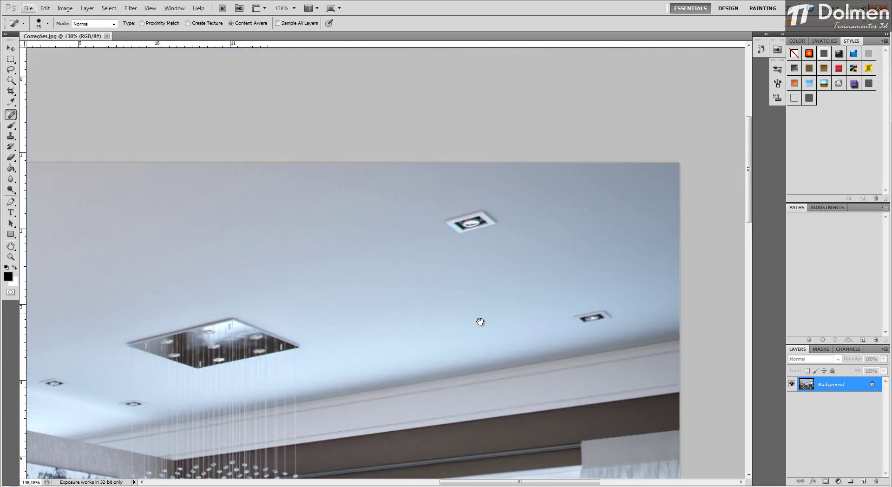
{"action": "left_click_drag", "start_coordinate": [494, 292], "coordinate": [504, 275]}
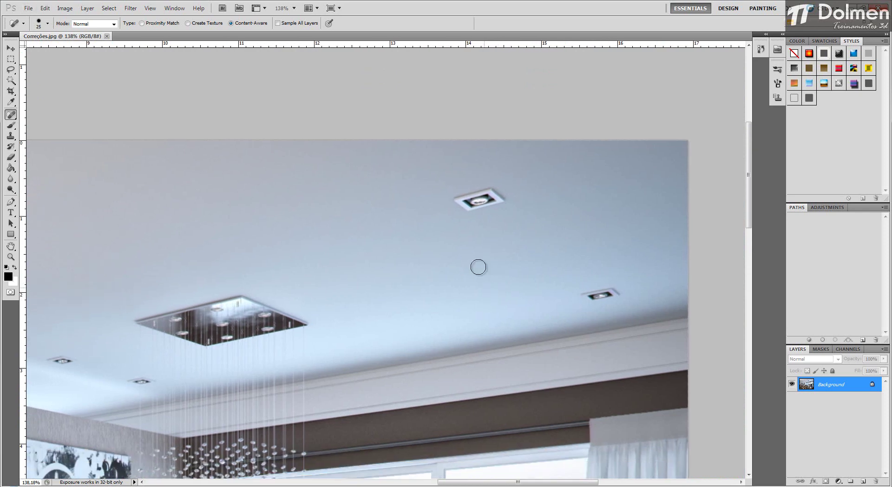
{"action": "right_click", "coordinate": [315, 194]}
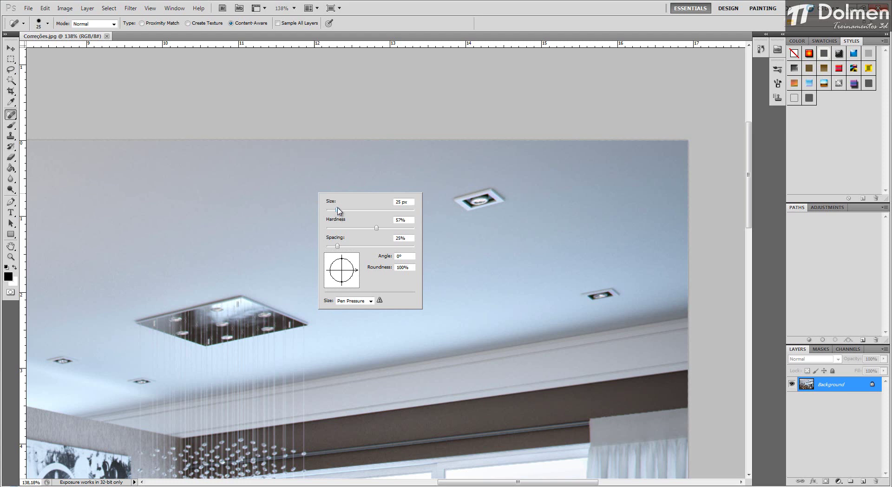
{"action": "mouse_move", "coordinate": [338, 214]}
{"action": "left_mouse_down"}
{"action": "mouse_move", "coordinate": [407, 212]}
{"action": "mouse_move", "coordinate": [348, 213]}
{"action": "left_mouse_up"}
{"action": "left_click", "coordinate": [233, 201]}
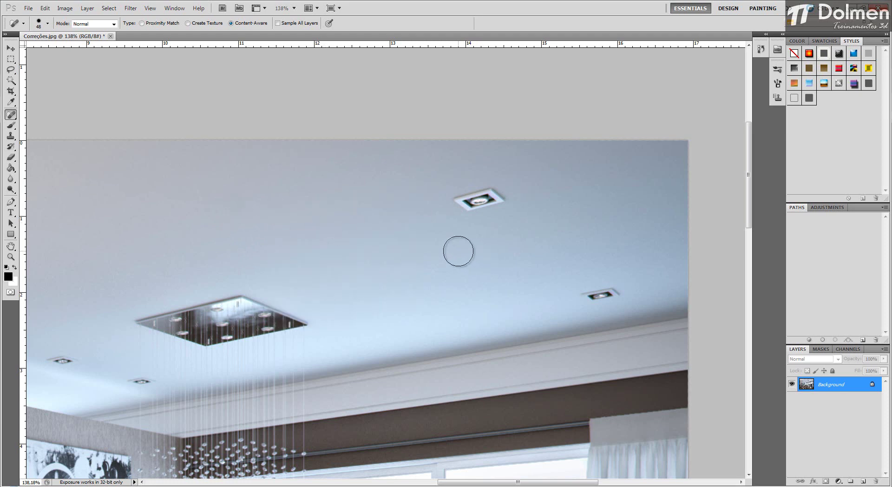
Step: Resize the healing brush interactively over the ceiling, trying 117 and 149 px and ending at 67 px
{"action": "scroll", "coordinate": [445, 260], "scroll_direction": "down", "scroll_amount": 2, "text": "alt"}
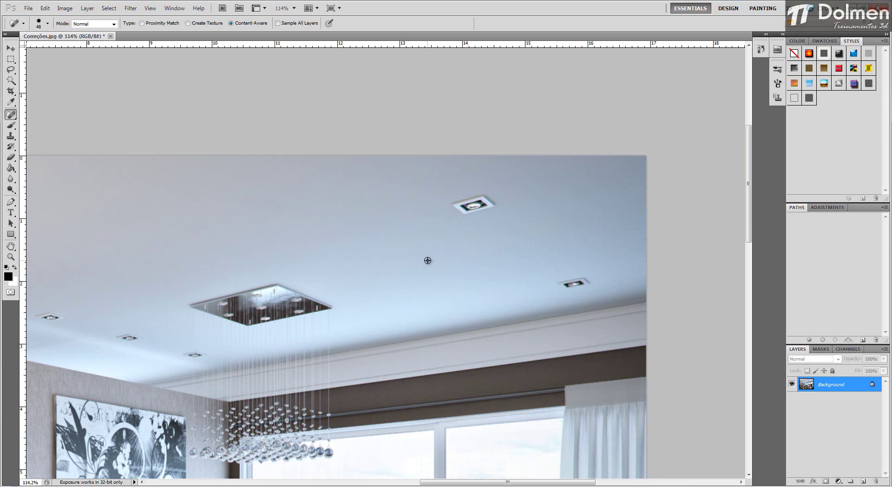
{"action": "mouse_move", "coordinate": [424, 252]}
{"action": "left_mouse_down"}
{"action": "mouse_move", "coordinate": [462, 249]}
{"action": "mouse_move", "coordinate": [439, 254]}
{"action": "mouse_move", "coordinate": [458, 252]}
{"action": "mouse_move", "coordinate": [450, 208]}
{"action": "mouse_move", "coordinate": [560, 229]}
{"action": "mouse_move", "coordinate": [439, 246]}
{"action": "left_mouse_up"}
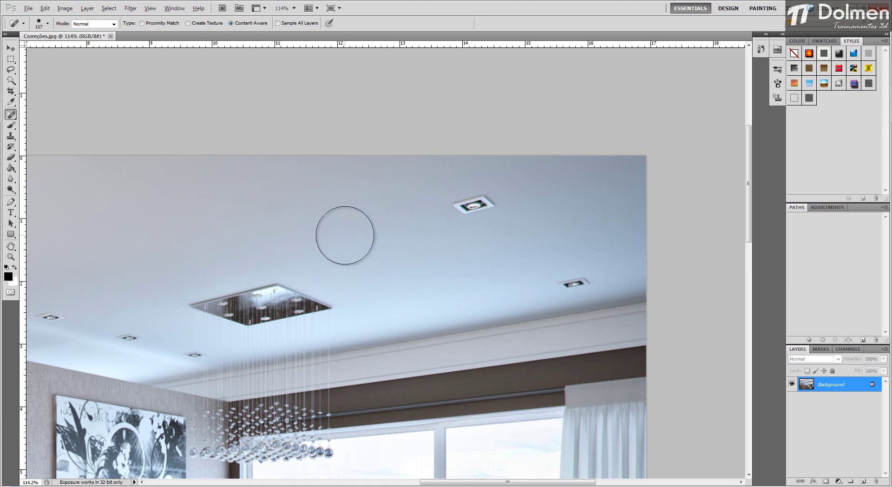
{"action": "key", "text": "alt"}
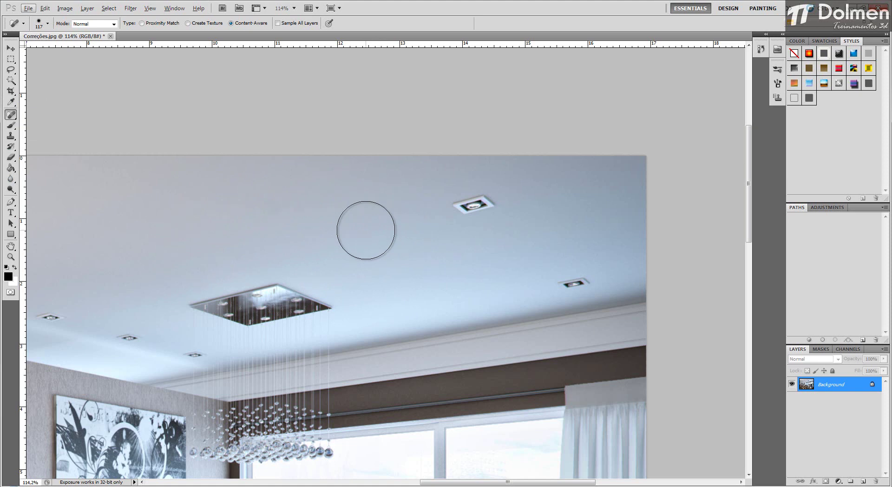
{"action": "left_click", "coordinate": [366, 244]}
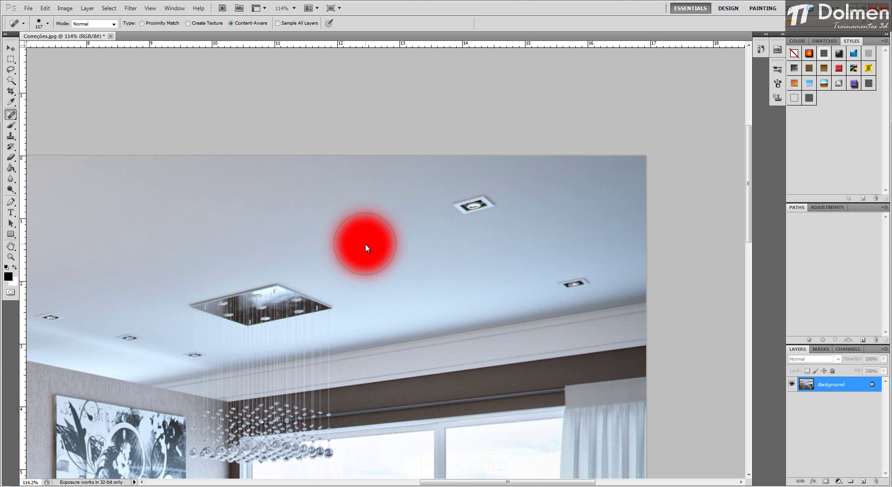
{"action": "mouse_move", "coordinate": [365, 243]}
{"action": "left_mouse_down"}
{"action": "mouse_move", "coordinate": [470, 243]}
{"action": "mouse_move", "coordinate": [354, 251]}
{"action": "left_mouse_up"}
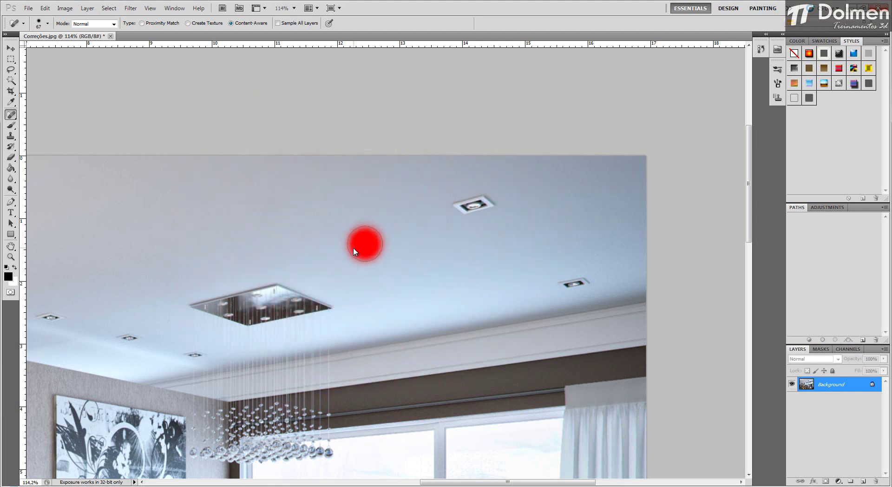
{"action": "left_click", "coordinate": [353, 248]}
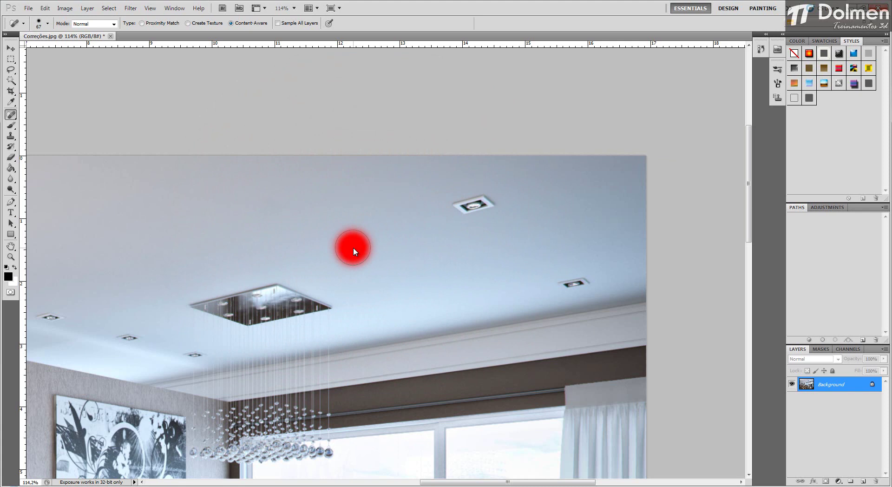
{"action": "mouse_move", "coordinate": [353, 247]}
{"action": "left_mouse_down"}
{"action": "mouse_move", "coordinate": [339, 249]}
{"action": "mouse_move", "coordinate": [376, 247]}
{"action": "left_mouse_up"}
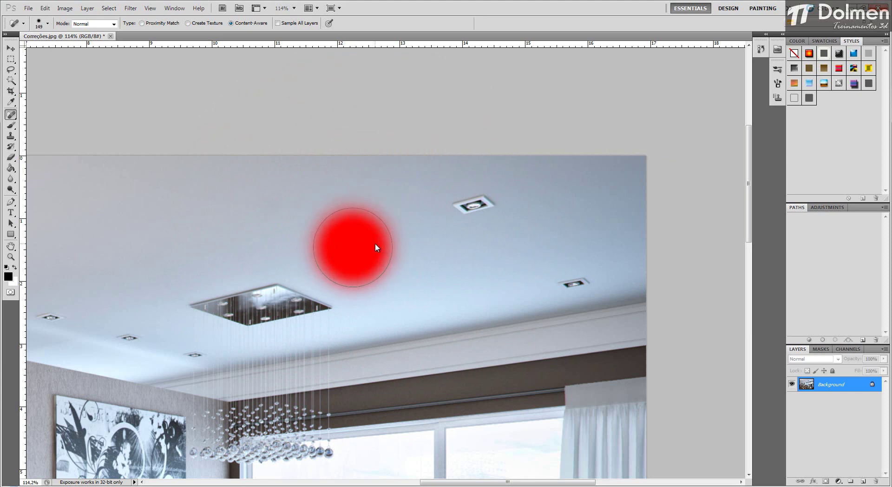
{"action": "right_click", "coordinate": [376, 227]}
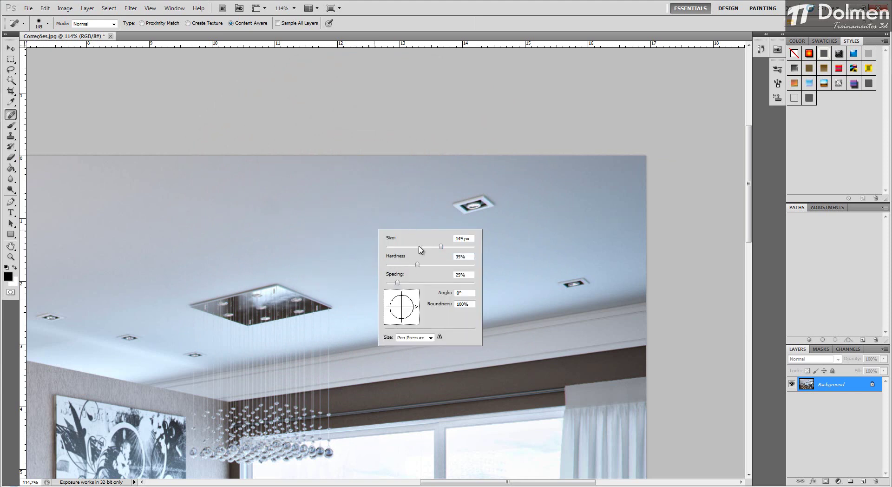
{"action": "left_click", "coordinate": [318, 231]}
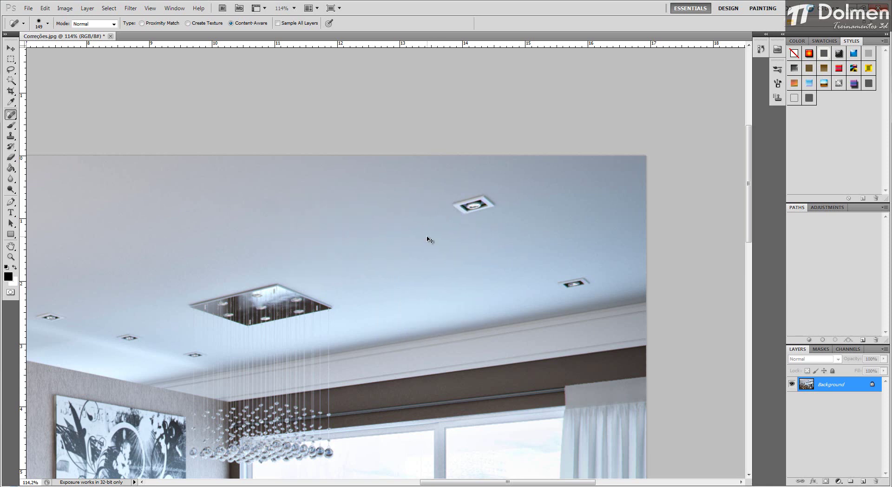
{"action": "left_click_drag", "start_coordinate": [446, 237], "coordinate": [426, 239]}
Step: Try to remove the larger square downlight near the ceiling's upper right corner with content-aware healing, and undo it
{"action": "left_click_drag", "start_coordinate": [458, 208], "coordinate": [481, 204]}
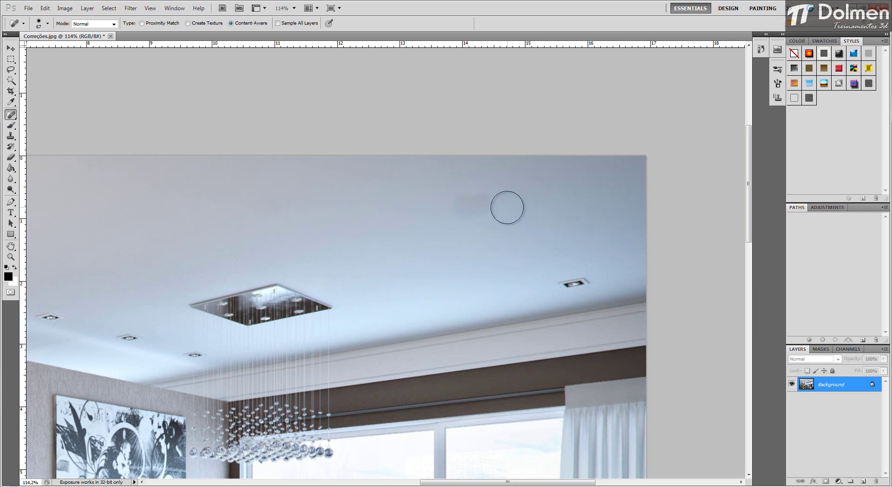
{"action": "left_click", "coordinate": [497, 206]}
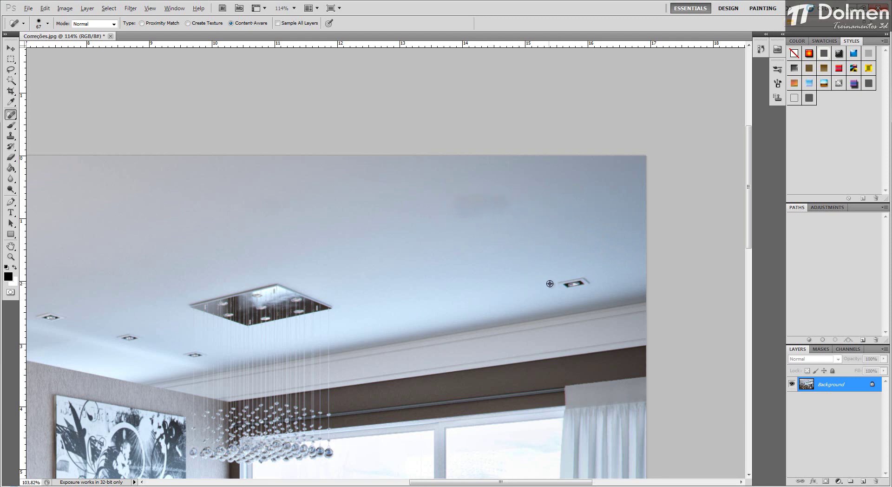
{"action": "key", "text": "ctrl+minus"}
{"action": "key", "text": "ctrl+minus"}
{"action": "scroll", "coordinate": [557, 115], "scroll_direction": "up", "scroll_amount": 4}
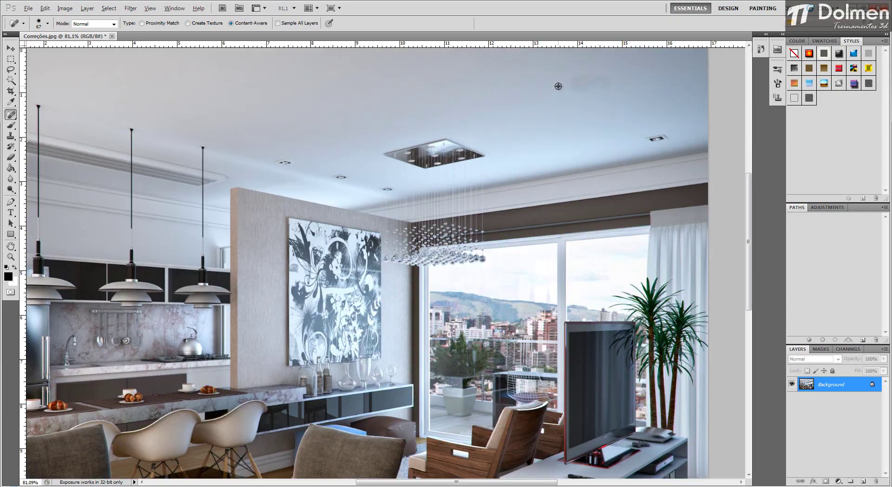
{"action": "left_click_drag", "start_coordinate": [612, 253], "coordinate": [508, 254]}
{"action": "scroll", "coordinate": [532, 251], "scroll_direction": "down", "scroll_amount": 2}
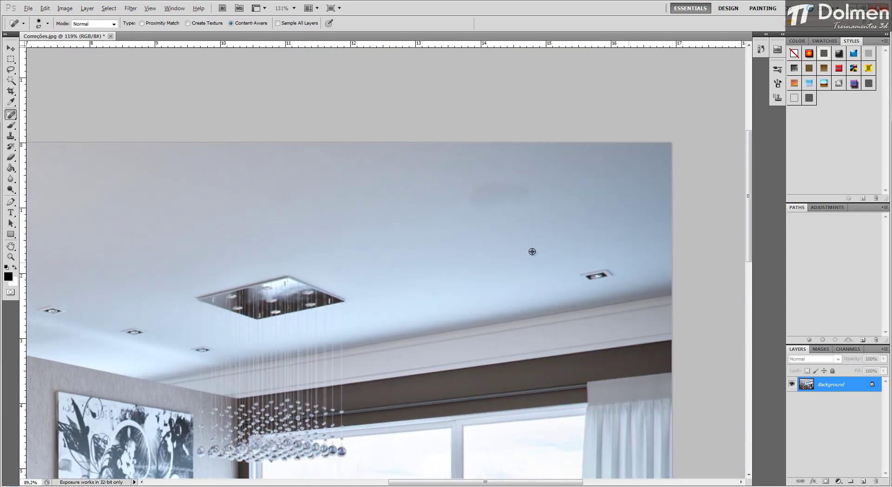
{"action": "key", "text": "ctrl+z"}
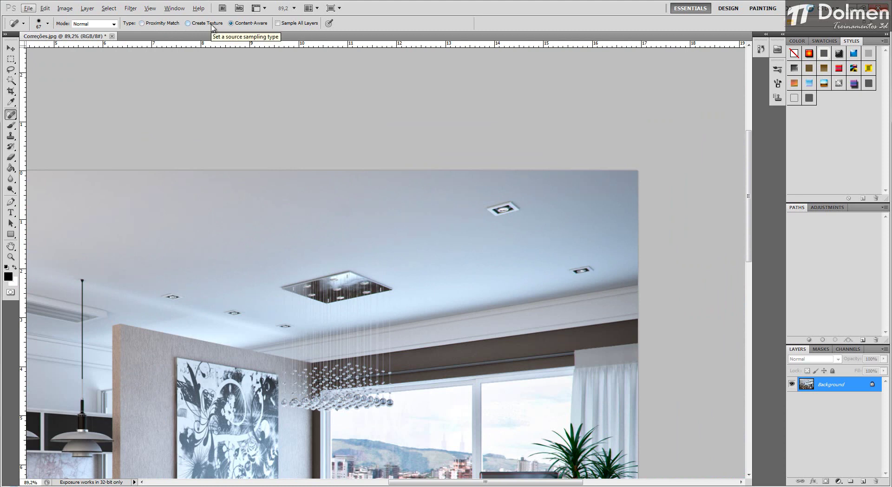
Step: Switch the healing type to Proximity Match and paint out the larger downlight near the ceiling's upper right corner
{"action": "left_click", "coordinate": [162, 25]}
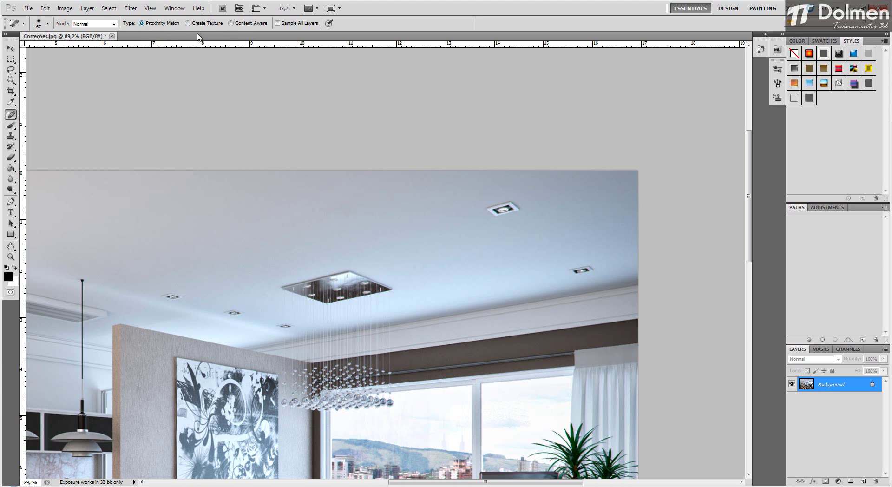
{"action": "left_click_drag", "start_coordinate": [483, 211], "coordinate": [515, 203]}
{"action": "scroll", "coordinate": [543, 246], "scroll_direction": "down", "scroll_amount": 2}
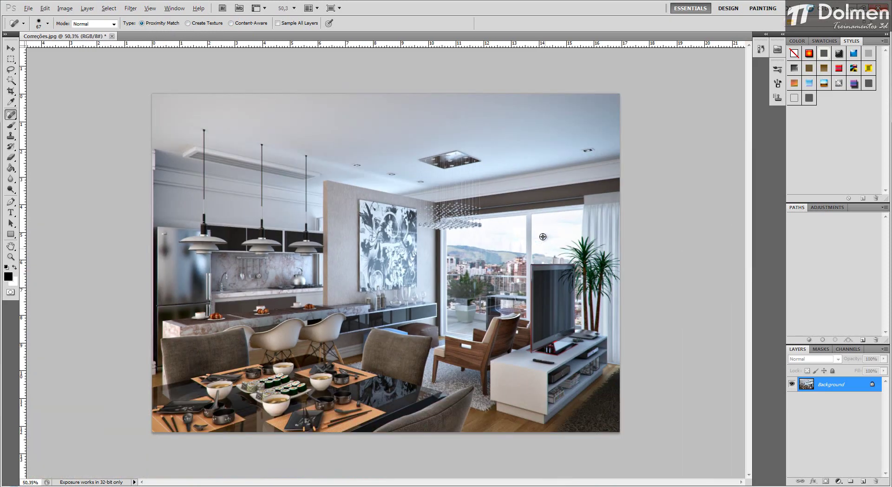
Step: Heal away the remaining downlight on the ceiling above the curtain and touch up its left side
{"action": "key", "text": "alt"}
{"action": "scroll", "coordinate": [572, 96], "scroll_direction": "up", "scroll_amount": 7}
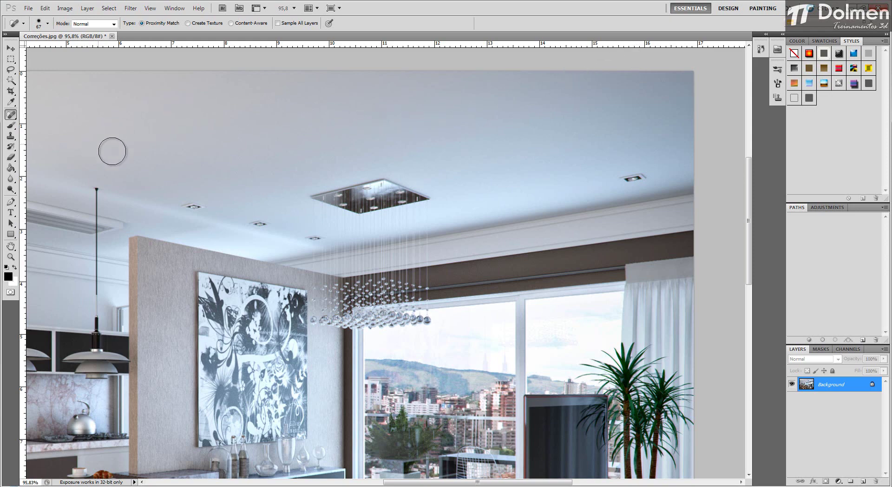
{"action": "scroll", "coordinate": [659, 168], "scroll_direction": "up", "scroll_amount": 3, "text": "alt"}
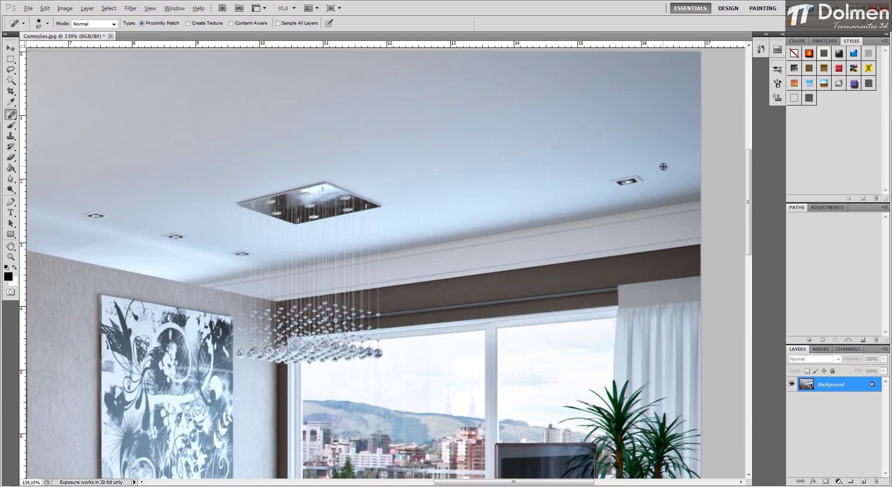
{"action": "left_click_drag", "start_coordinate": [642, 179], "coordinate": [608, 185]}
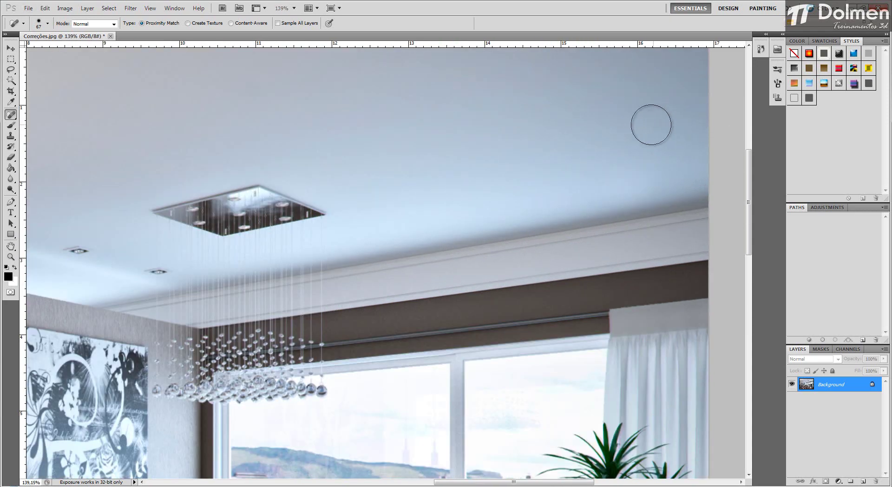
{"action": "left_click", "coordinate": [597, 183]}
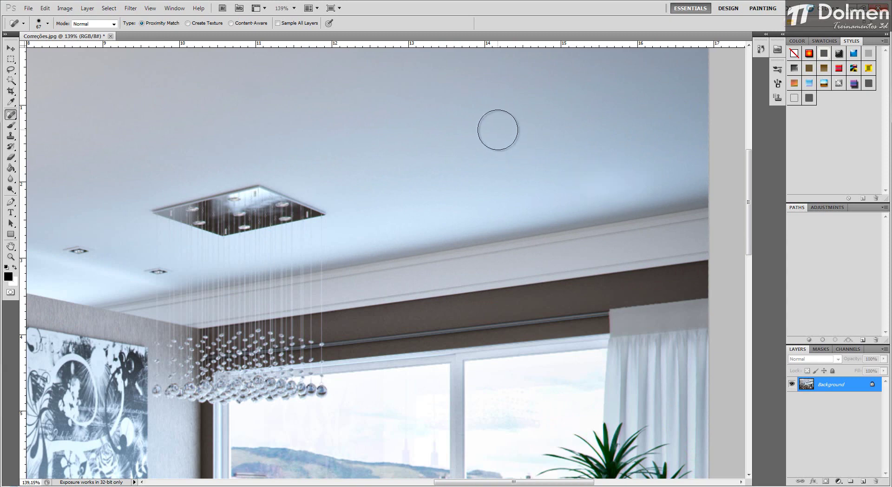
Step: Reduce the healing brush to 46 px, try to heal away two small ceiling downlights above the partition wall, and undo it
{"action": "scroll", "coordinate": [677, 223], "scroll_direction": "down", "scroll_amount": 4, "text": "alt"}
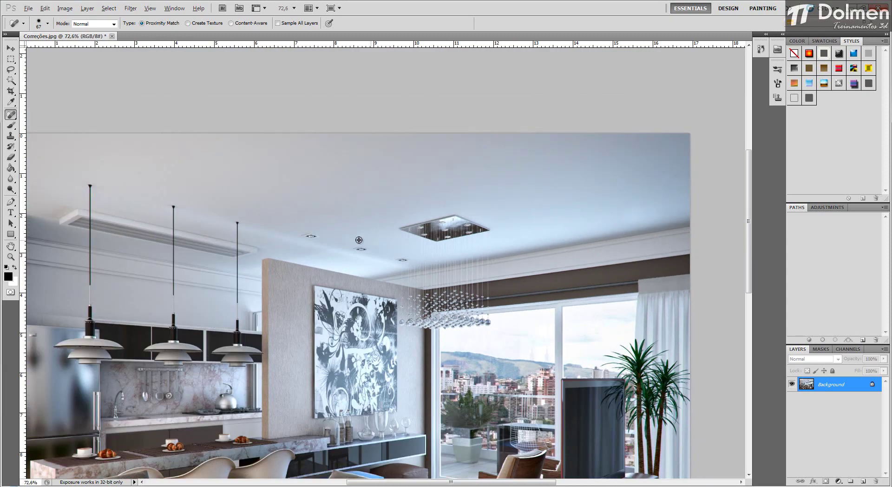
{"action": "scroll", "coordinate": [316, 239], "scroll_direction": "up", "scroll_amount": 4, "text": "alt"}
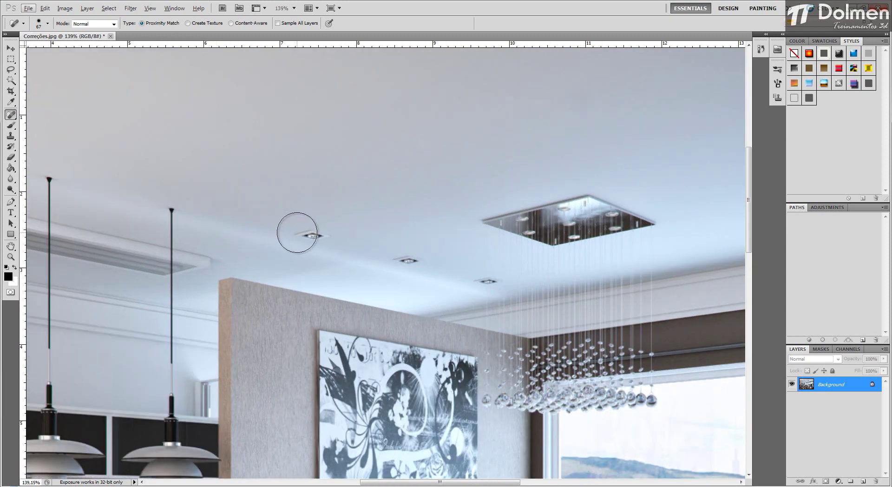
{"action": "right_click", "coordinate": [298, 231], "text": "alt"}
{"action": "mouse_move", "coordinate": [301, 232]}
{"action": "left_mouse_down"}
{"action": "mouse_move", "coordinate": [325, 236]}
{"action": "mouse_move", "coordinate": [307, 232]}
{"action": "mouse_move", "coordinate": [420, 259]}
{"action": "left_mouse_up"}
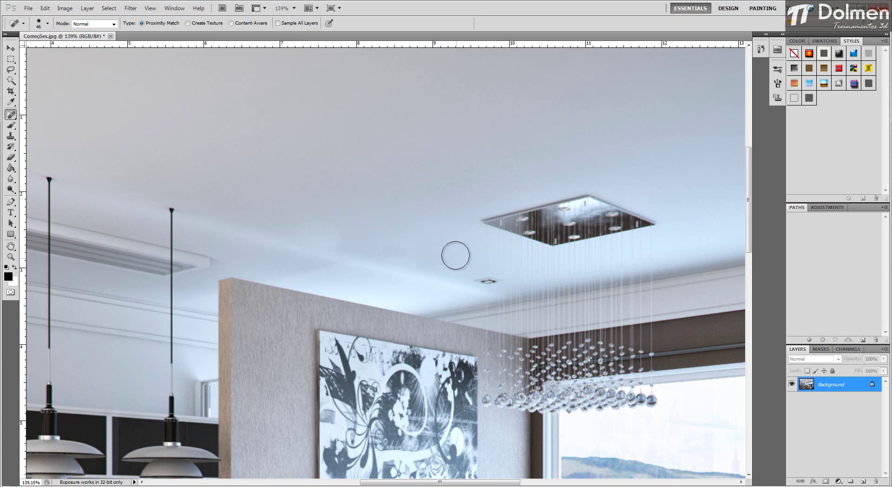
{"action": "scroll", "coordinate": [455, 255], "scroll_direction": "down", "scroll_amount": 6}
{"action": "scroll", "coordinate": [396, 233], "scroll_direction": "up", "scroll_amount": 3}
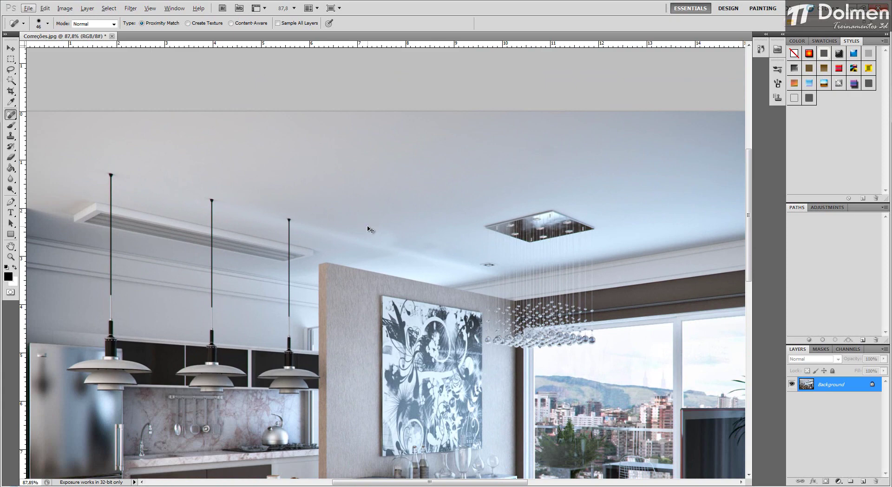
{"action": "key", "text": "ctrl+z"}
Step: Try Proximity Match healing strokes on the upper left corner and left edge of the wall painting
{"action": "scroll", "coordinate": [409, 385], "scroll_direction": "up", "scroll_amount": 3}
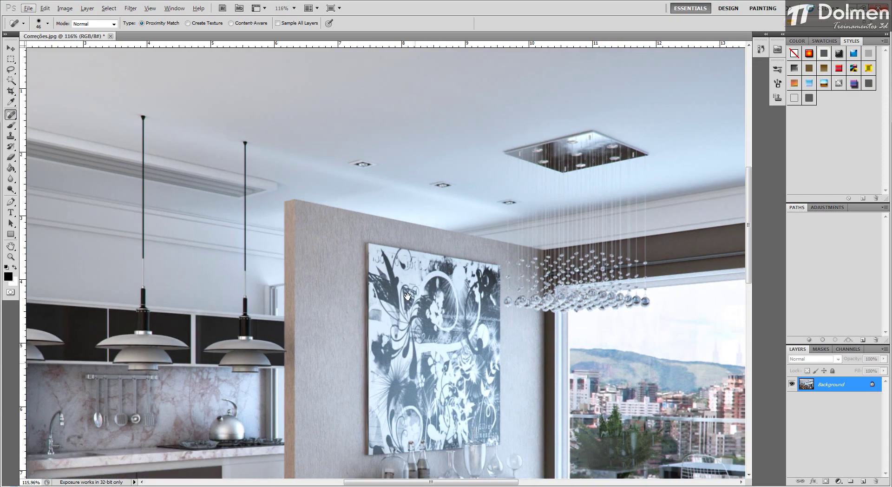
{"action": "left_click_drag", "start_coordinate": [408, 296], "coordinate": [401, 253]}
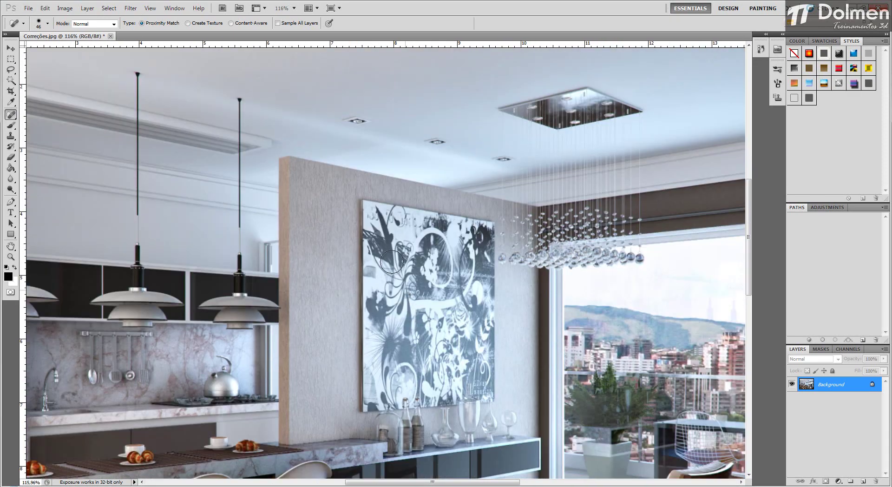
{"action": "left_click_drag", "start_coordinate": [361, 200], "coordinate": [363, 226]}
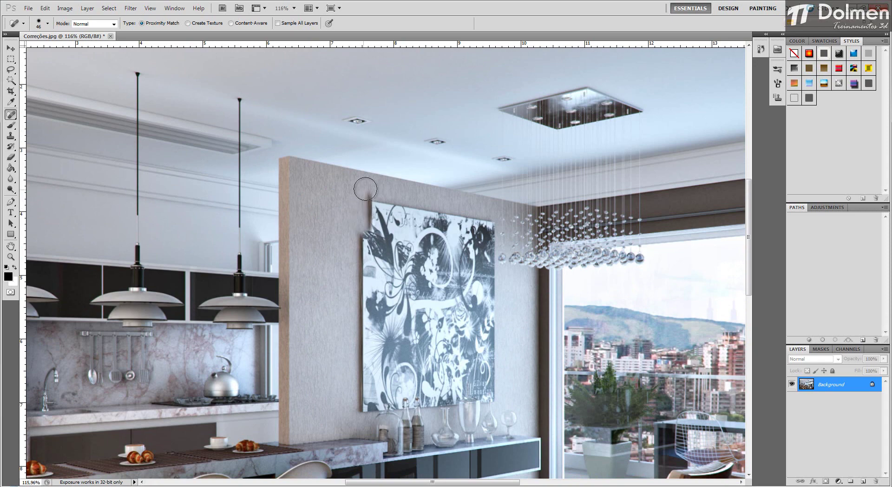
{"action": "mouse_move", "coordinate": [370, 195]}
{"action": "left_mouse_down"}
{"action": "mouse_move", "coordinate": [365, 227]}
{"action": "mouse_move", "coordinate": [329, 222]}
{"action": "mouse_move", "coordinate": [360, 209]}
{"action": "mouse_move", "coordinate": [344, 210]}
{"action": "mouse_move", "coordinate": [373, 228]}
{"action": "mouse_move", "coordinate": [350, 225]}
{"action": "mouse_move", "coordinate": [361, 230]}
{"action": "mouse_move", "coordinate": [365, 286]}
{"action": "left_mouse_up"}
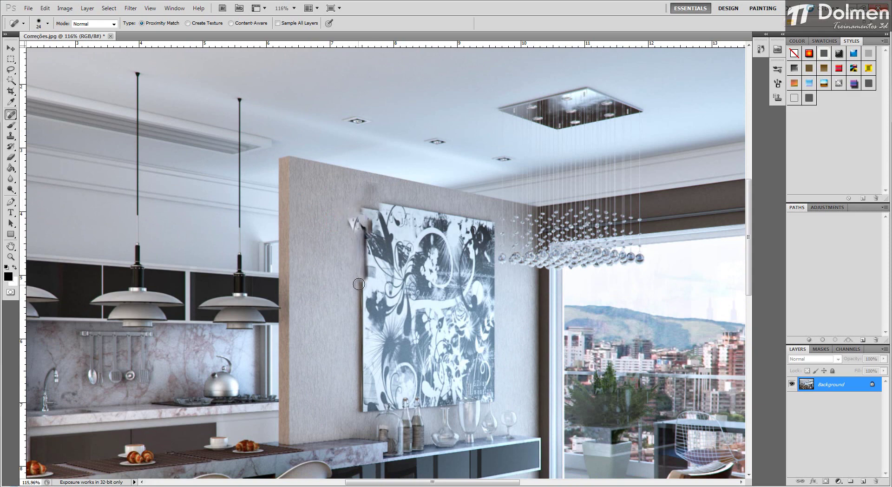
Step: Enlarge the brush to 69 px and paint more Proximity Match strokes across the painting's left side and the bare wall beside it
{"action": "right_click", "coordinate": [340, 272], "text": "alt"}
{"action": "left_click_drag", "start_coordinate": [342, 266], "coordinate": [416, 269]}
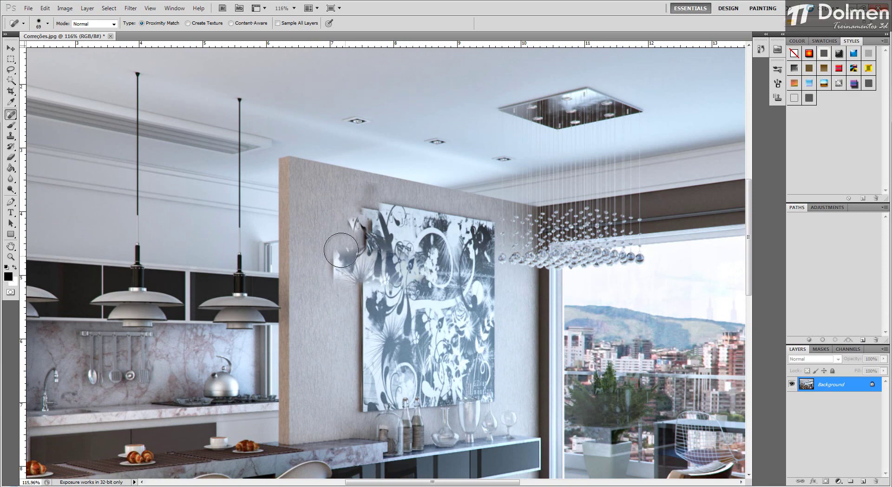
{"action": "mouse_move", "coordinate": [335, 241]}
{"action": "left_mouse_down"}
{"action": "mouse_move", "coordinate": [335, 293]}
{"action": "mouse_move", "coordinate": [352, 292]}
{"action": "mouse_move", "coordinate": [344, 237]}
{"action": "left_mouse_up"}
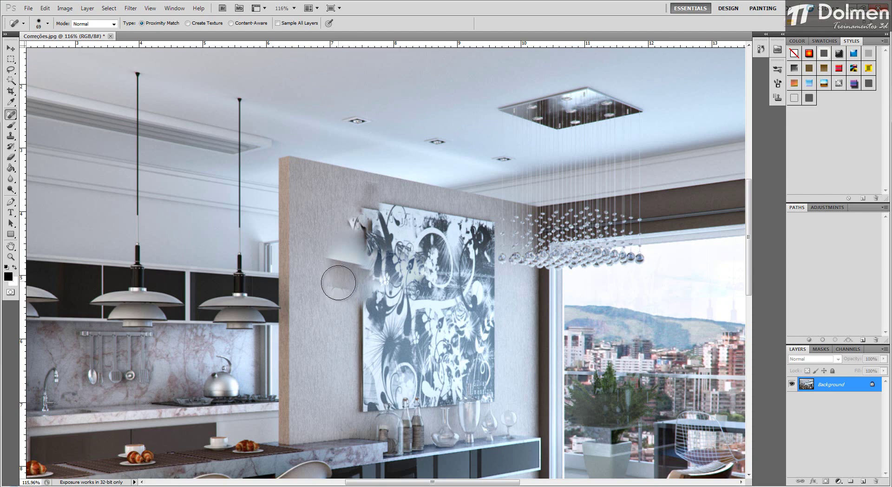
{"action": "mouse_move", "coordinate": [338, 274]}
{"action": "left_mouse_down"}
{"action": "mouse_move", "coordinate": [347, 299]}
{"action": "mouse_move", "coordinate": [365, 297]}
{"action": "mouse_move", "coordinate": [357, 326]}
{"action": "left_mouse_up"}
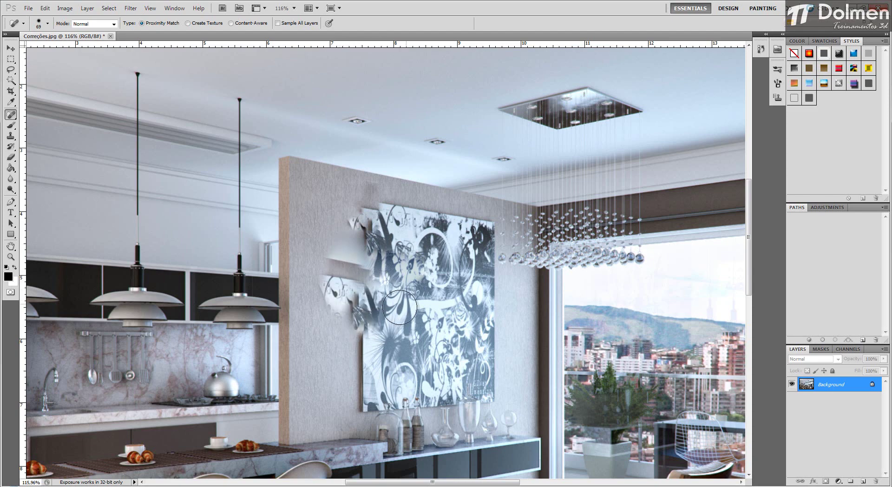
{"action": "left_click_drag", "start_coordinate": [316, 367], "coordinate": [420, 365]}
{"action": "left_click_drag", "start_coordinate": [353, 368], "coordinate": [333, 369]}
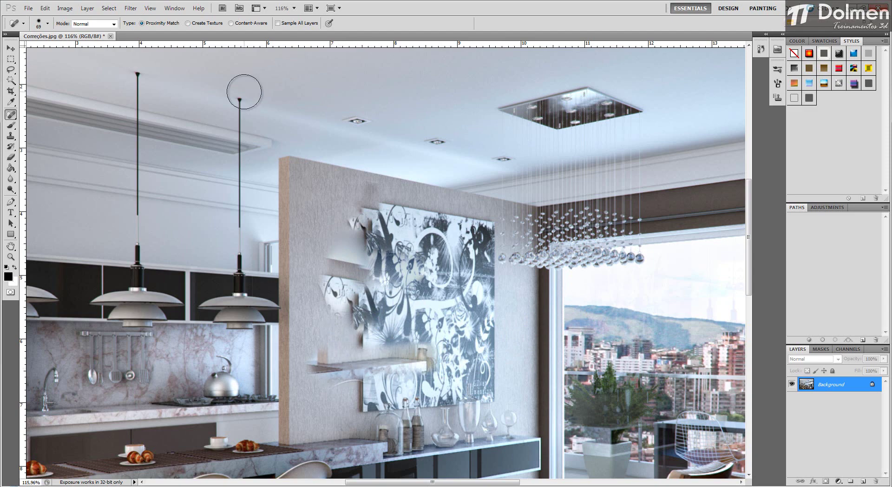
Step: Switch the healing type to Content-Aware and paint over the smeared patches along the painting's left and upper edges
{"action": "left_click", "coordinate": [244, 23]}
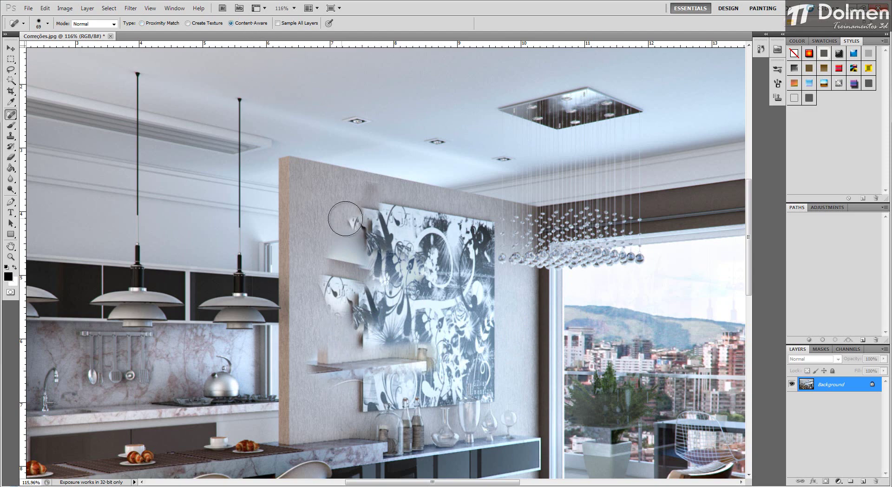
{"action": "mouse_move", "coordinate": [348, 219]}
{"action": "left_mouse_down"}
{"action": "mouse_move", "coordinate": [353, 246]}
{"action": "mouse_move", "coordinate": [378, 201]}
{"action": "mouse_move", "coordinate": [360, 257]}
{"action": "mouse_move", "coordinate": [343, 204]}
{"action": "mouse_move", "coordinate": [332, 242]}
{"action": "mouse_move", "coordinate": [339, 279]}
{"action": "left_mouse_up"}
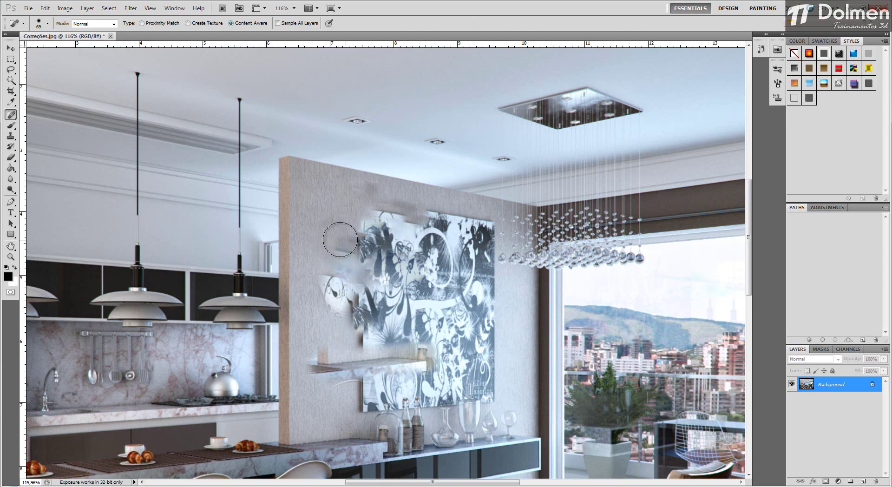
{"action": "mouse_move", "coordinate": [330, 228]}
{"action": "left_mouse_down"}
{"action": "mouse_move", "coordinate": [343, 259]}
{"action": "mouse_move", "coordinate": [361, 236]}
{"action": "mouse_move", "coordinate": [342, 255]}
{"action": "mouse_move", "coordinate": [340, 292]}
{"action": "mouse_move", "coordinate": [323, 274]}
{"action": "mouse_move", "coordinate": [332, 299]}
{"action": "mouse_move", "coordinate": [364, 279]}
{"action": "left_mouse_up"}
{"action": "left_click_drag", "start_coordinate": [427, 209], "coordinate": [400, 210]}
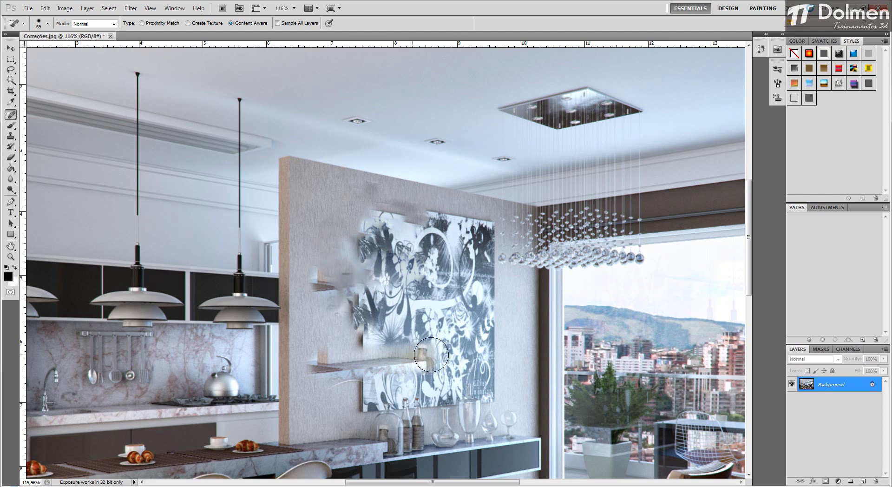
{"action": "mouse_move", "coordinate": [421, 299]}
{"action": "left_mouse_down"}
{"action": "mouse_move", "coordinate": [330, 286]}
{"action": "mouse_move", "coordinate": [334, 230]}
{"action": "mouse_move", "coordinate": [404, 213]}
{"action": "left_mouse_up"}
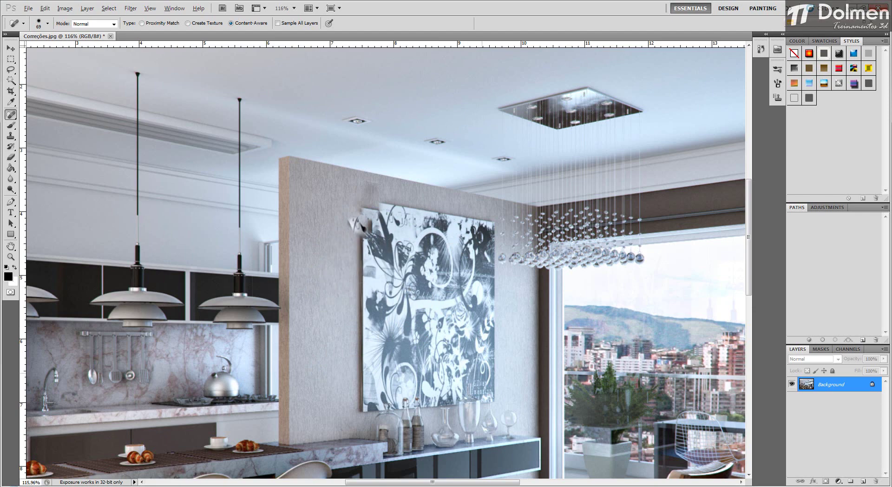
Step: Undo the latest healing strokes on the painting and heal the stray fragment beside its upper left corner
{"action": "left_click", "coordinate": [867, 486]}
{"action": "left_click_drag", "start_coordinate": [867, 428], "coordinate": [867, 447]}
{"action": "left_click", "coordinate": [363, 223]}
{"action": "key", "text": "alt"}
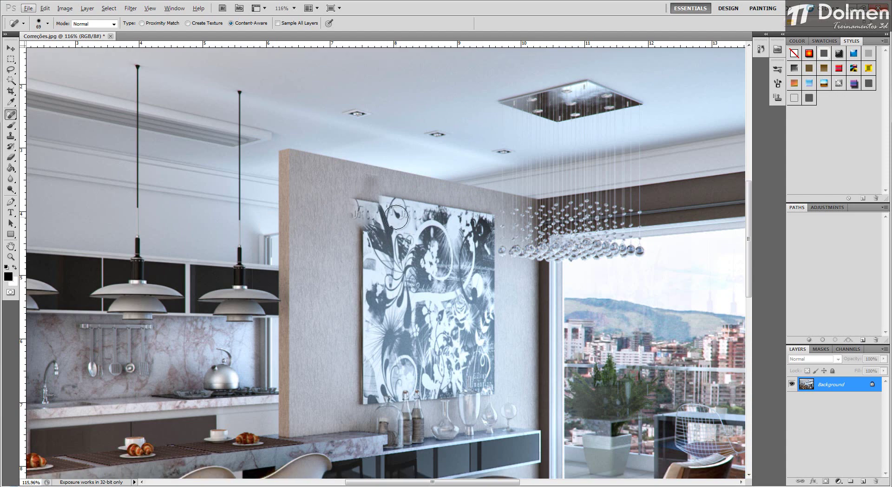
{"action": "key", "text": "ctrl+0"}
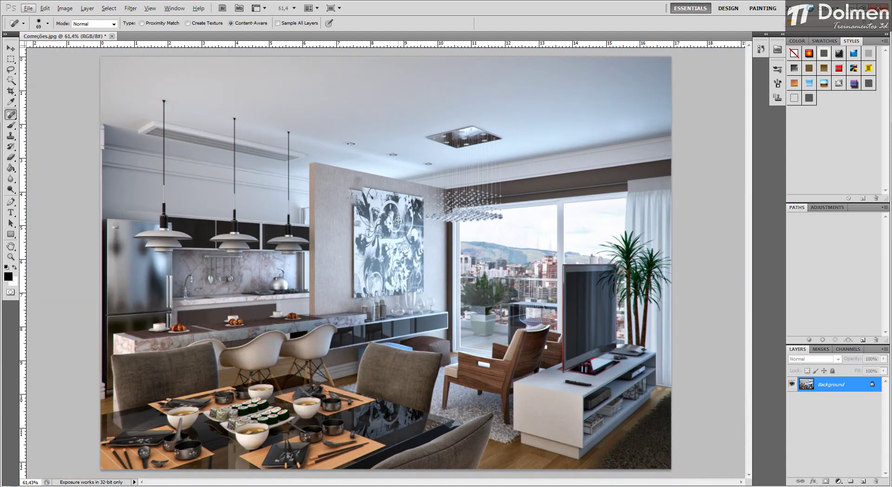
Step: Revert Correções.jpg to its last saved version
{"action": "left_click", "coordinate": [30, 9]}
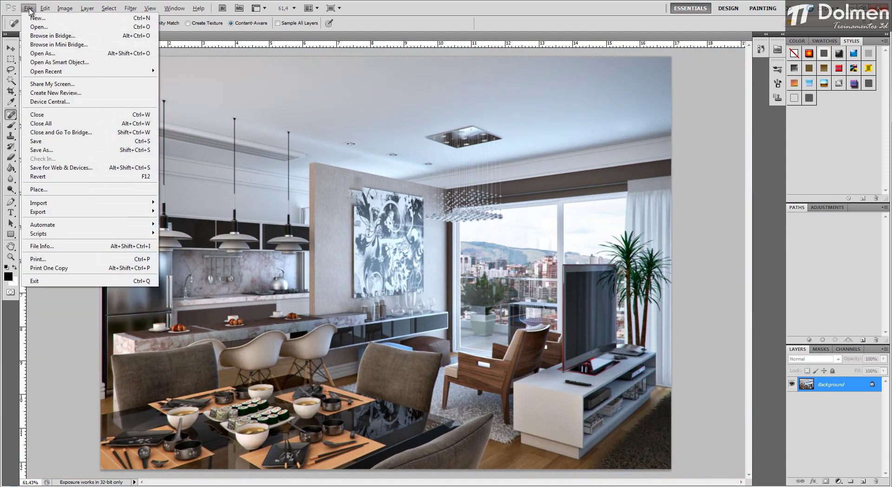
{"action": "left_click", "coordinate": [418, 220]}
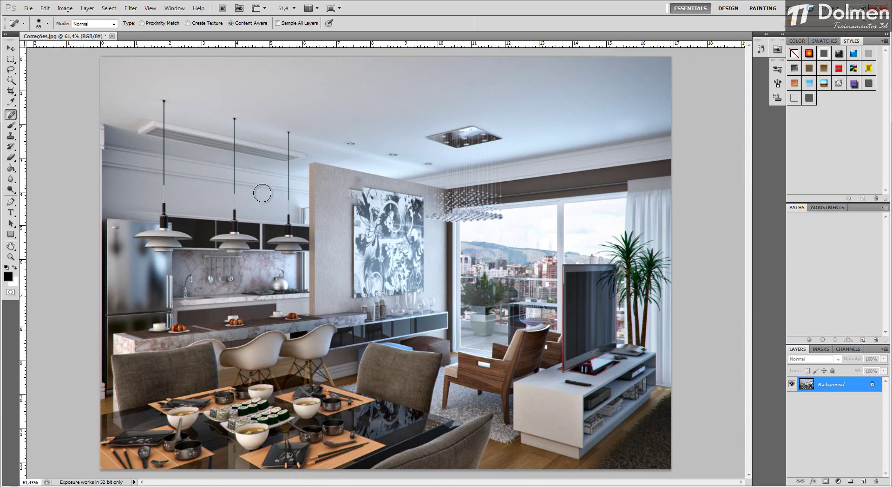
{"action": "left_click", "coordinate": [29, 9]}
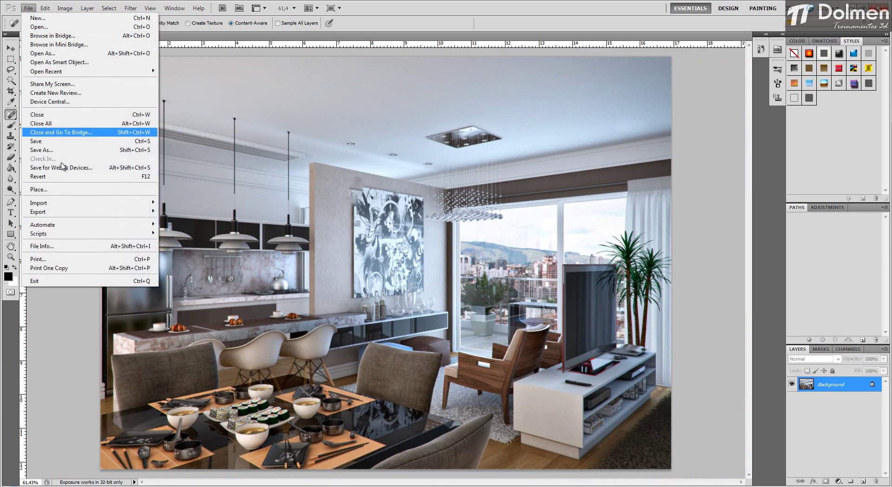
{"action": "mouse_move", "coordinate": [67, 200]}
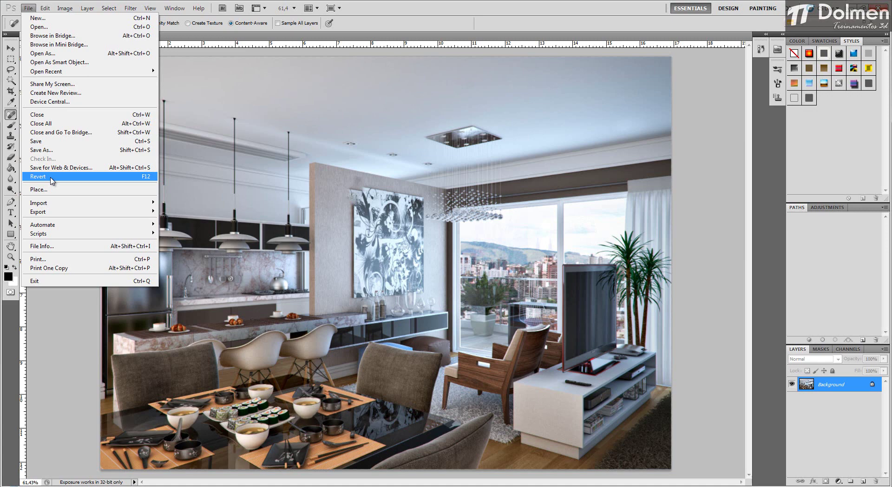
{"action": "left_click", "coordinate": [52, 176]}
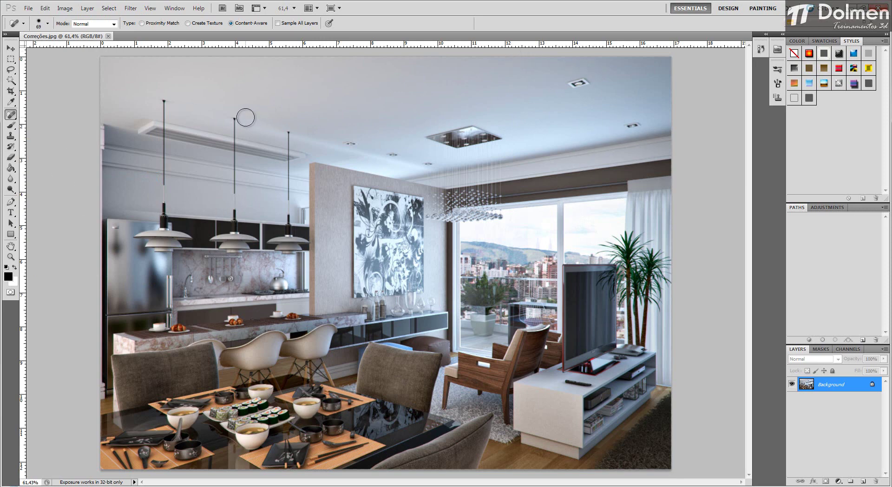
Step: Switch to the Healing Brush tool and try healing the ceiling without a defined source point
{"action": "left_click", "coordinate": [11, 115]}
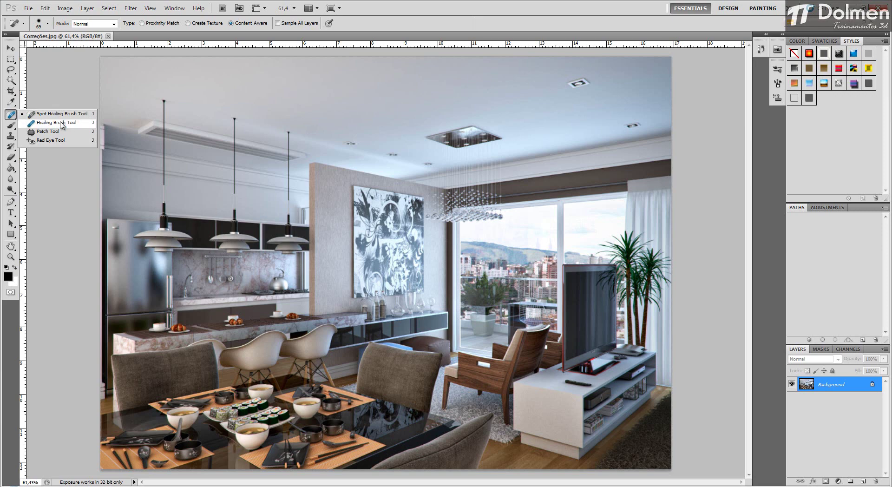
{"action": "left_click", "coordinate": [68, 124]}
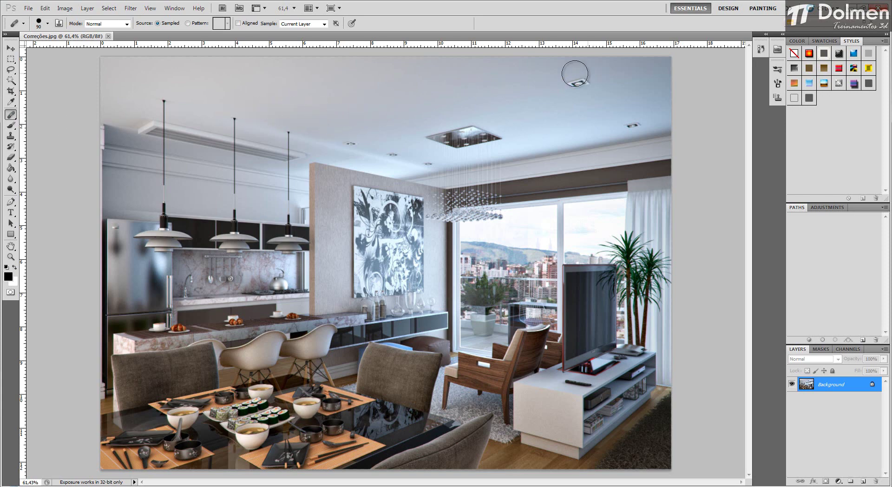
{"action": "left_click", "coordinate": [517, 91]}
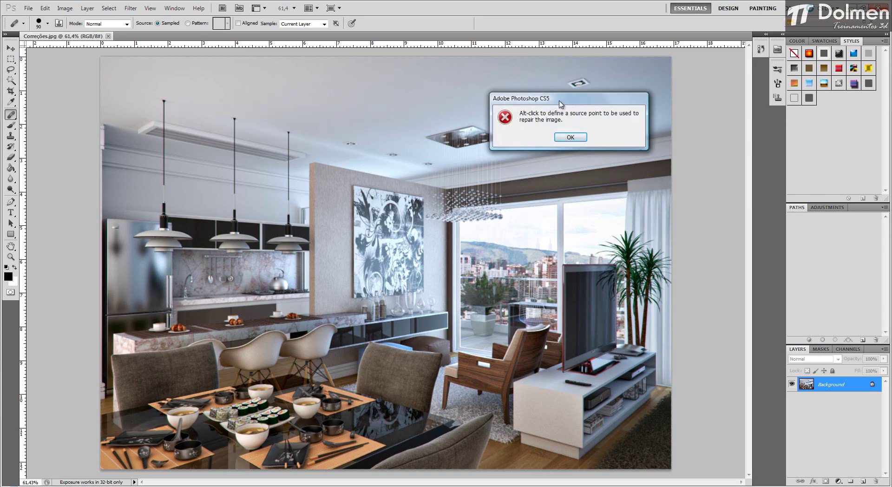
{"action": "left_click_drag", "start_coordinate": [560, 103], "coordinate": [397, 101]}
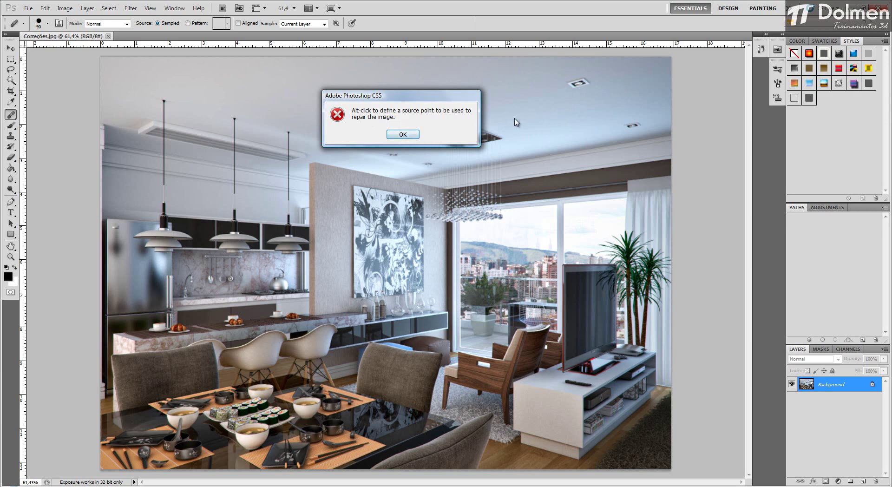
{"action": "left_click", "coordinate": [402, 134]}
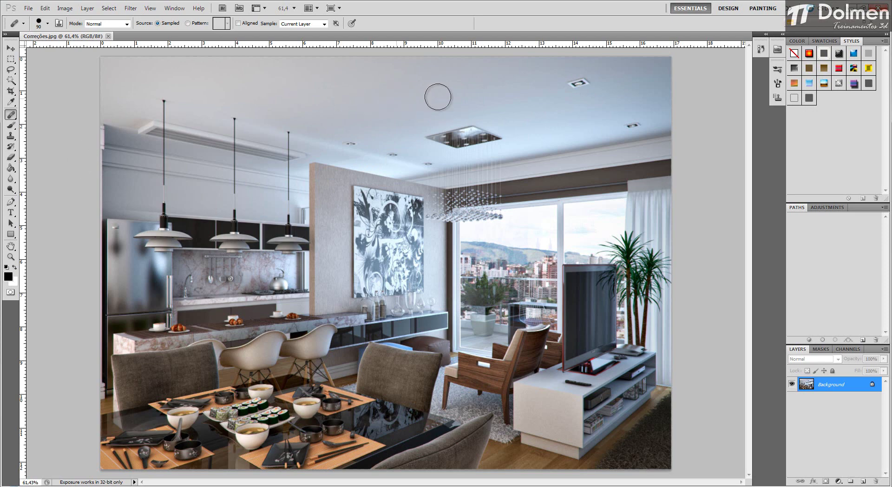
Step: Sample clean ceiling above the chandelier, heal away the larger downlight near the ceiling's upper right corner, and undo the strokes
{"action": "scroll", "coordinate": [581, 75], "scroll_direction": "up", "scroll_amount": 3}
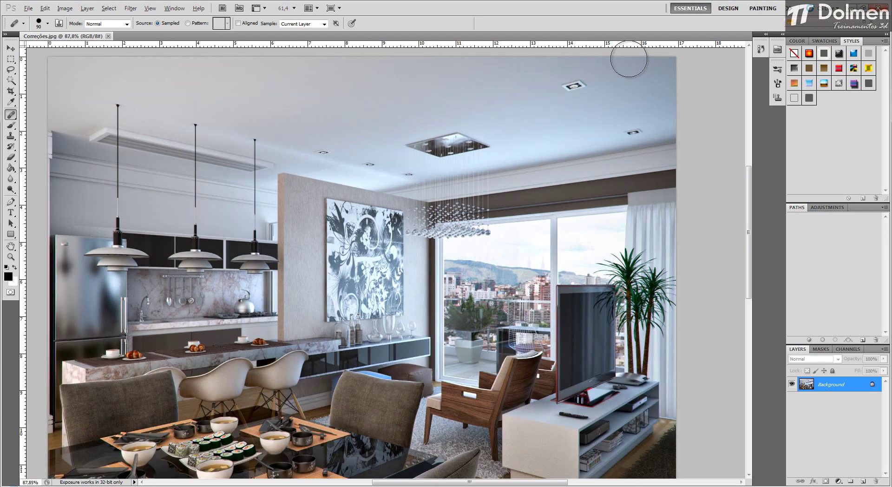
{"action": "left_click", "coordinate": [473, 108], "text": "alt"}
{"action": "left_click", "coordinate": [558, 100]}
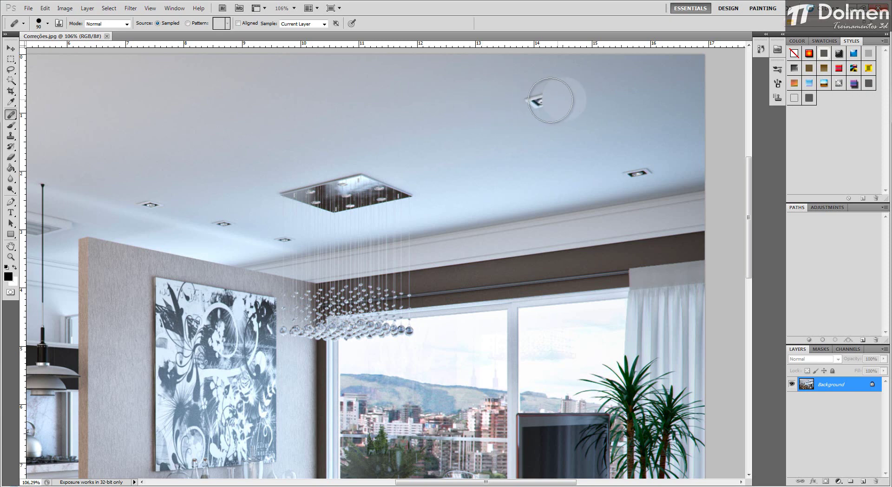
{"action": "left_click", "coordinate": [538, 99]}
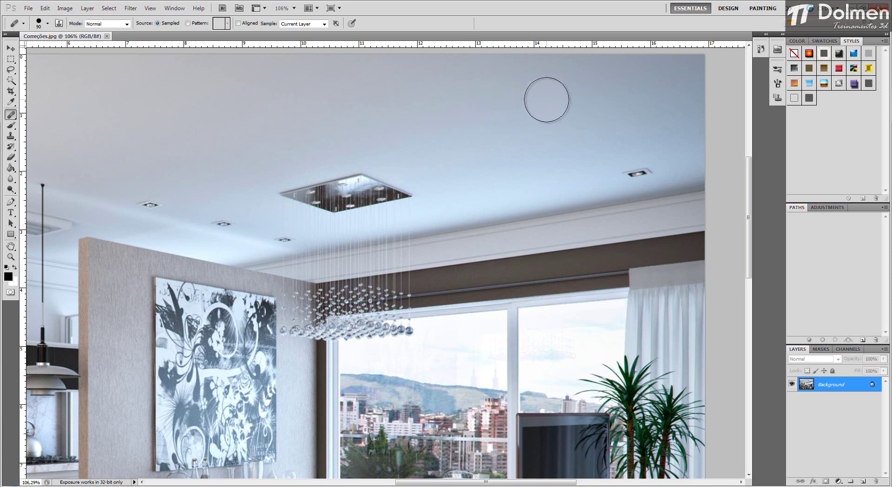
{"action": "key", "text": "ctrl+alt+z"}
{"action": "key", "text": "ctrl+alt+z"}
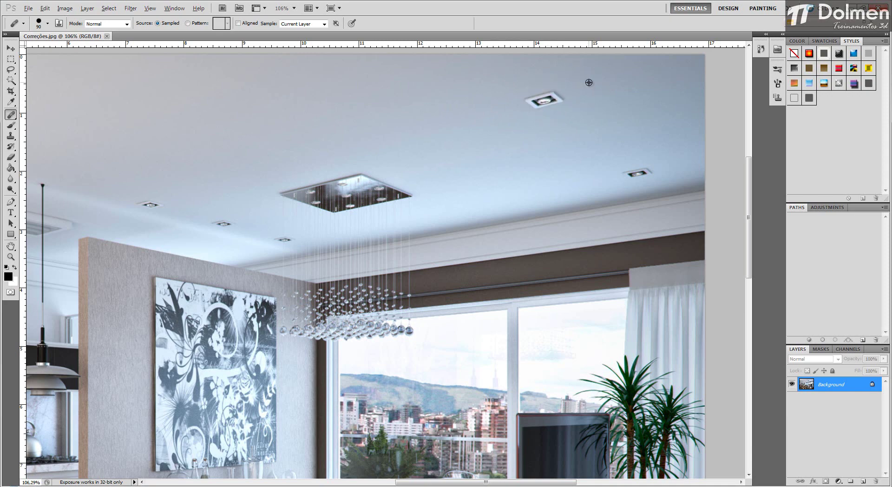
Step: Resample clean ceiling just up and right of the larger downlight, heal the downlight away, and undo it
{"action": "left_click", "coordinate": [588, 82], "text": "alt"}
{"action": "left_click", "coordinate": [538, 100]}
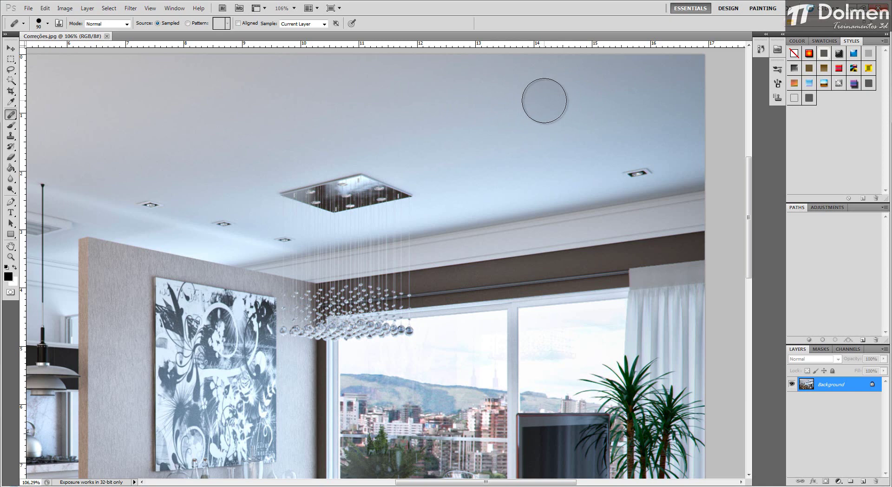
{"action": "key", "text": "ctrl+z"}
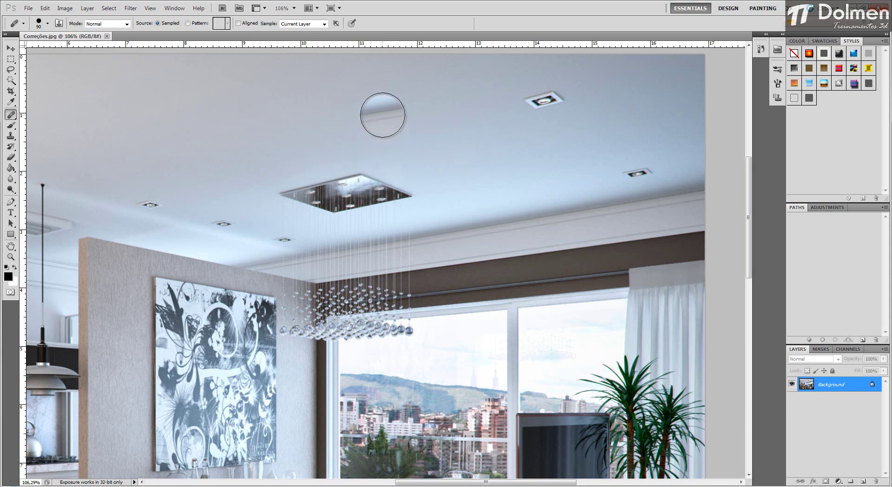
Step: Paint broad Healing Brush strokes across the ceiling left of the chandelier with the existing sample source, and undo them
{"action": "left_click_drag", "start_coordinate": [382, 114], "coordinate": [111, 123]}
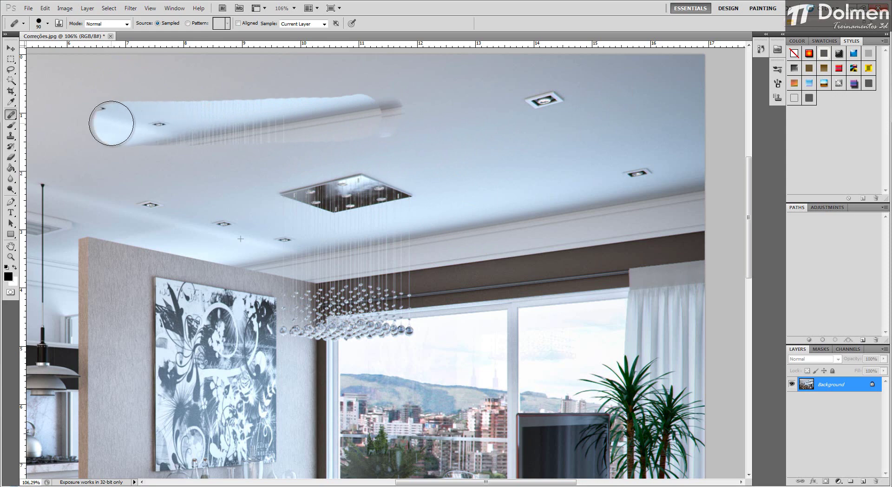
{"action": "mouse_move", "coordinate": [111, 123]}
{"action": "left_mouse_down"}
{"action": "mouse_move", "coordinate": [323, 122]}
{"action": "mouse_move", "coordinate": [161, 115]}
{"action": "left_mouse_up"}
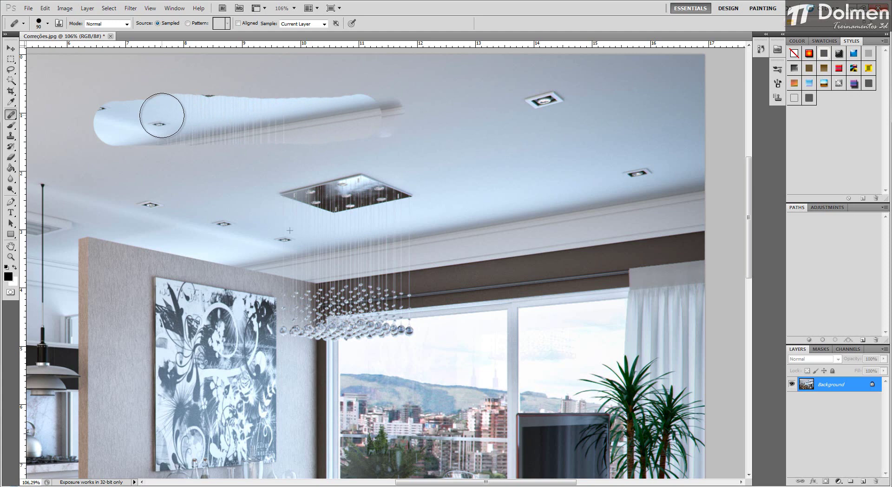
{"action": "mouse_move", "coordinate": [162, 115]}
{"action": "left_mouse_down"}
{"action": "mouse_move", "coordinate": [136, 106]}
{"action": "mouse_move", "coordinate": [405, 101]}
{"action": "mouse_move", "coordinate": [256, 80]}
{"action": "mouse_move", "coordinate": [109, 86]}
{"action": "mouse_move", "coordinate": [99, 124]}
{"action": "mouse_move", "coordinate": [305, 128]}
{"action": "mouse_move", "coordinate": [289, 143]}
{"action": "mouse_move", "coordinate": [171, 147]}
{"action": "mouse_move", "coordinate": [115, 161]}
{"action": "mouse_move", "coordinate": [442, 142]}
{"action": "mouse_move", "coordinate": [262, 163]}
{"action": "mouse_move", "coordinate": [150, 194]}
{"action": "mouse_move", "coordinate": [286, 179]}
{"action": "mouse_move", "coordinate": [426, 181]}
{"action": "mouse_move", "coordinate": [393, 195]}
{"action": "mouse_move", "coordinate": [164, 213]}
{"action": "mouse_move", "coordinate": [516, 214]}
{"action": "mouse_move", "coordinate": [293, 261]}
{"action": "mouse_move", "coordinate": [146, 262]}
{"action": "mouse_move", "coordinate": [332, 224]}
{"action": "mouse_move", "coordinate": [140, 228]}
{"action": "mouse_move", "coordinate": [105, 173]}
{"action": "mouse_move", "coordinate": [75, 230]}
{"action": "mouse_move", "coordinate": [106, 260]}
{"action": "mouse_move", "coordinate": [104, 199]}
{"action": "left_mouse_up"}
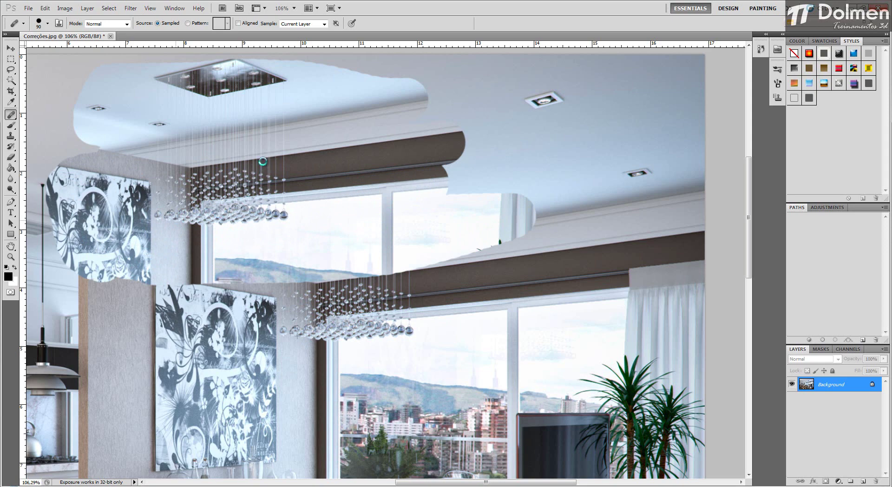
{"action": "key", "text": "ctrl+z"}
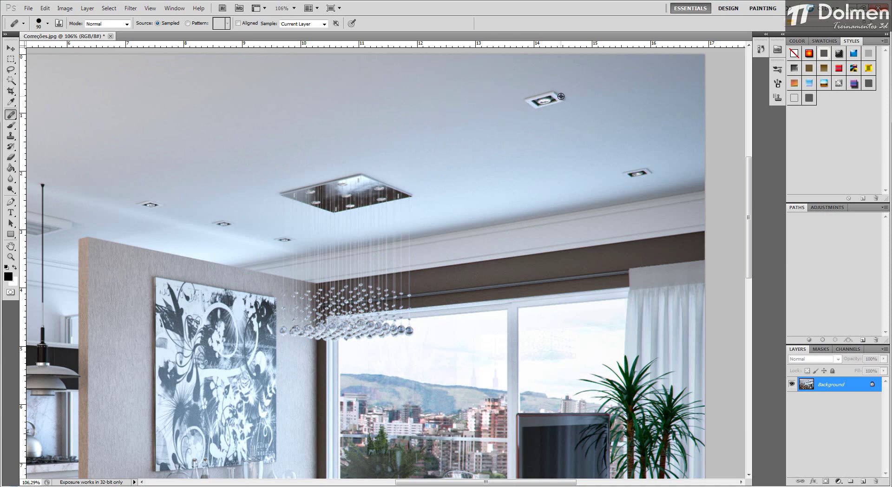
Step: Enlarge the Healing Brush to 111 px, sample the larger downlight, and paint copies of it across the ceiling around the chandelier
{"action": "right_click", "coordinate": [534, 98], "text": "alt"}
{"action": "left_click", "coordinate": [547, 100], "text": "alt"}
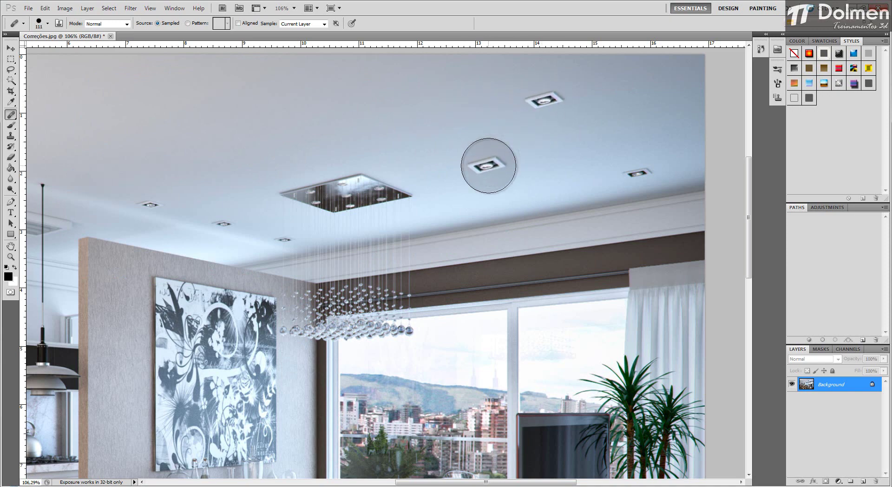
{"action": "left_click", "coordinate": [297, 111]}
{"action": "left_click", "coordinate": [137, 107]}
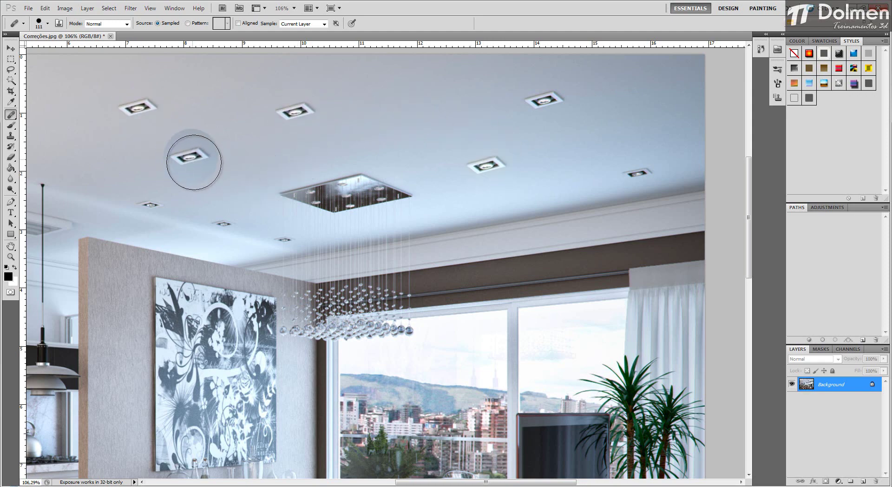
{"action": "left_click", "coordinate": [203, 158]}
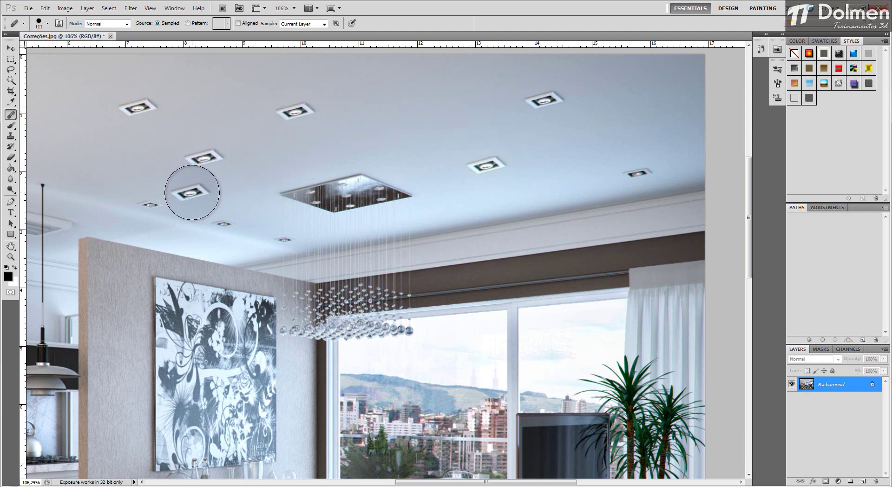
{"action": "left_click", "coordinate": [136, 190]}
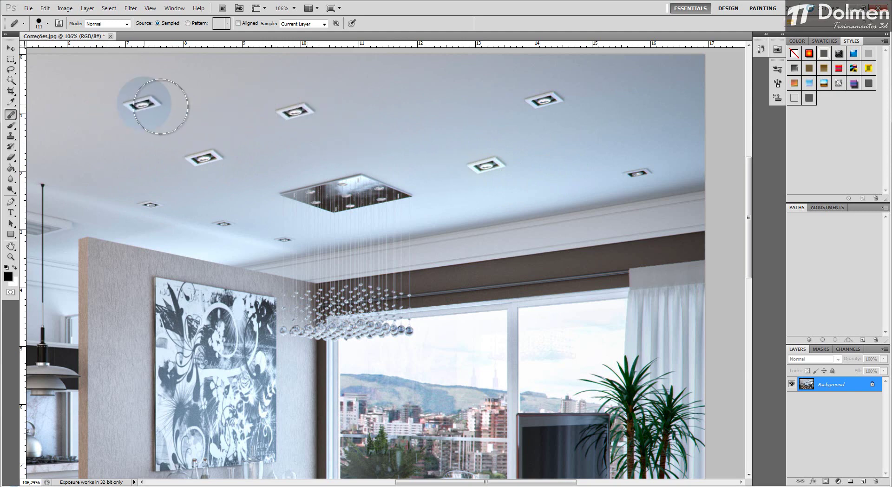
Step: Paint more downlight copies near the ceiling's far right corner and above the kitchen pendant lamps
{"action": "scroll", "coordinate": [544, 122], "scroll_direction": "down", "scroll_amount": 2}
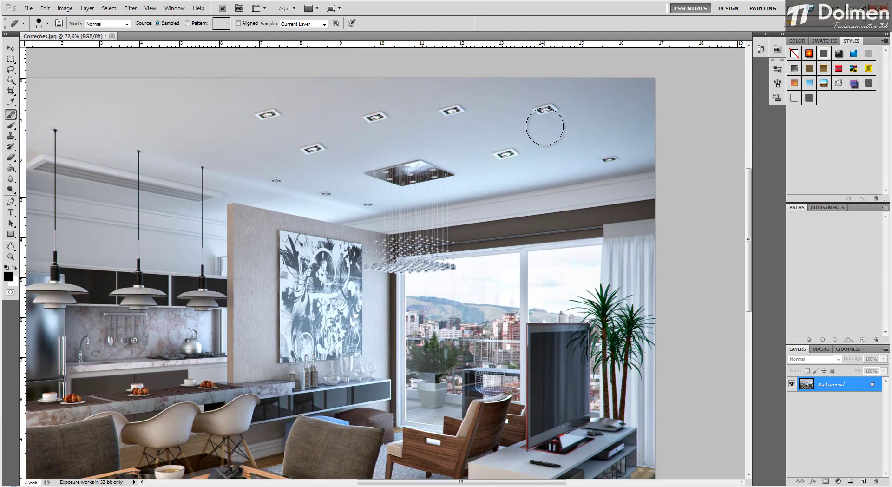
{"action": "left_click", "coordinate": [611, 103]}
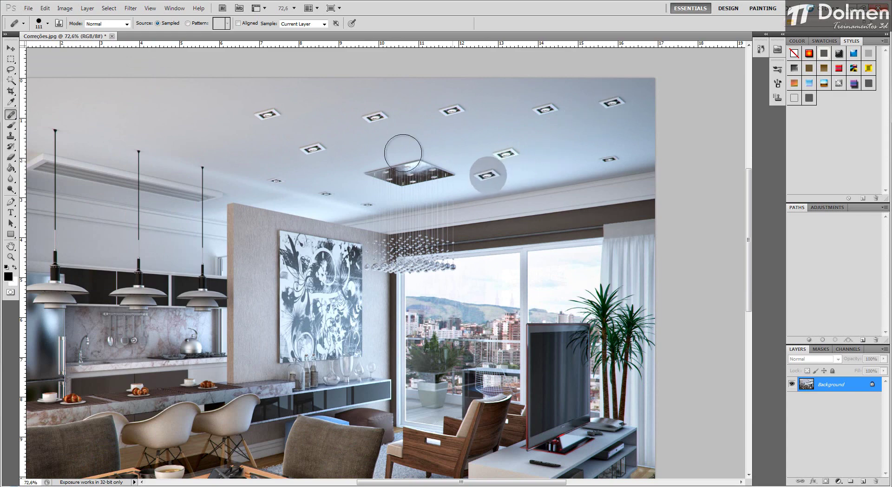
{"action": "left_click", "coordinate": [127, 119]}
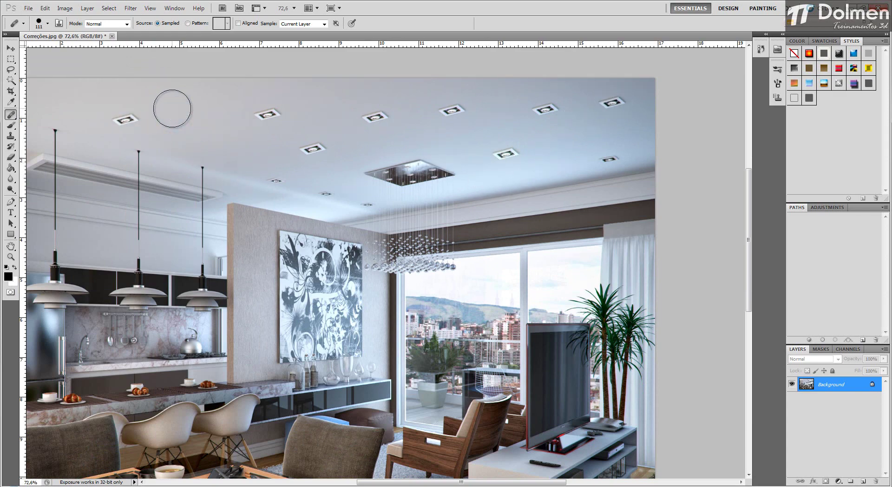
{"action": "left_click", "coordinate": [171, 109]}
Step: Try painting the sampled downlight over the wall painting with the Healing Brush, undoing each attempt
{"action": "left_click", "coordinate": [301, 261]}
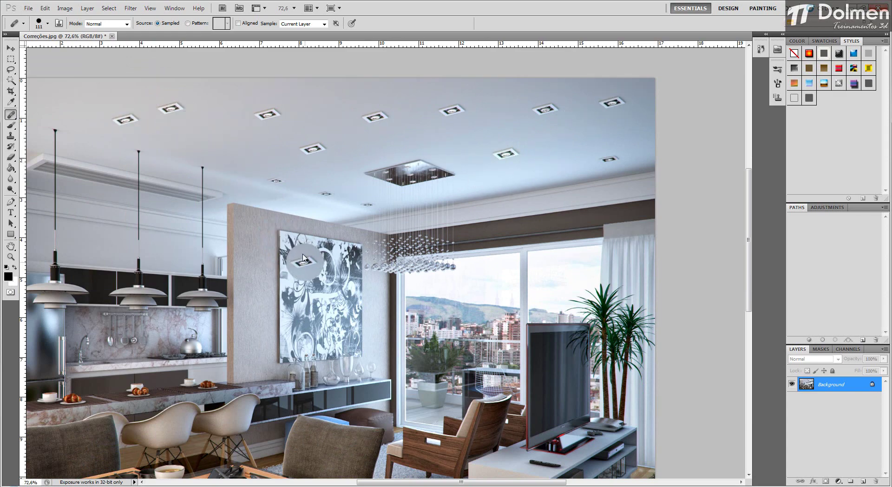
{"action": "key", "text": "ctrl+z"}
{"action": "left_click", "coordinate": [289, 274]}
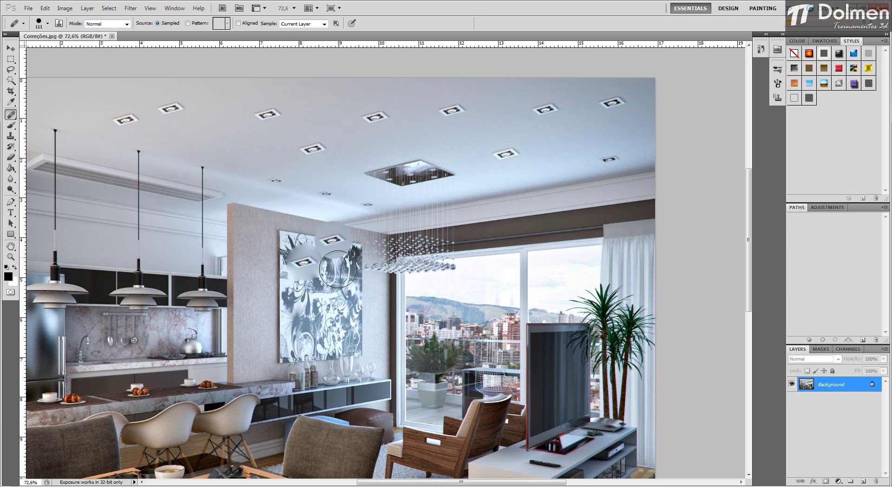
{"action": "key", "text": "ctrl+z"}
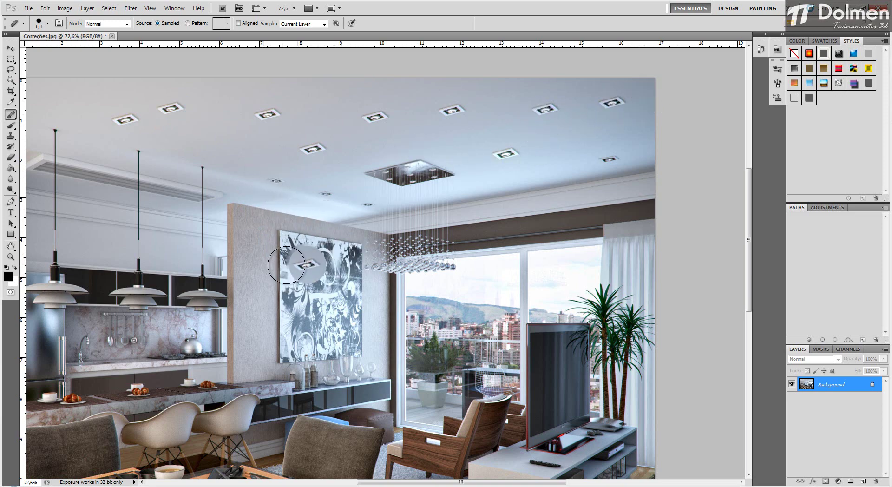
{"action": "left_click", "coordinate": [309, 260]}
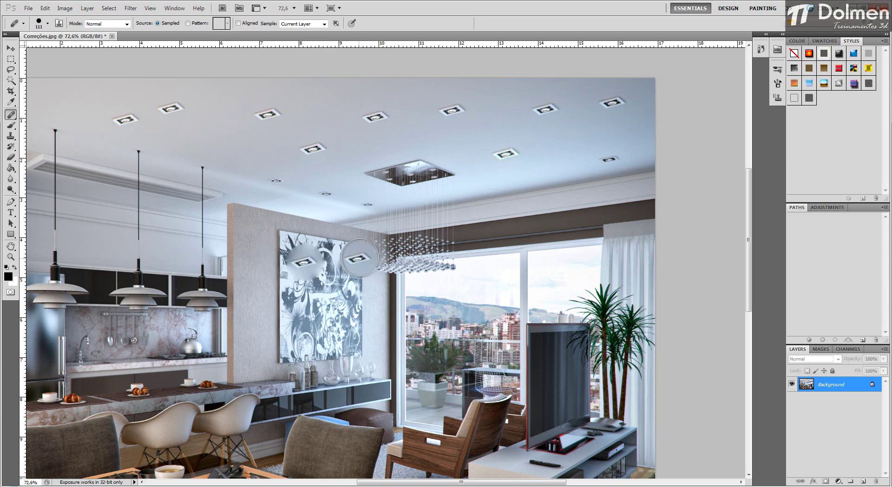
{"action": "key", "text": "ctrl+z"}
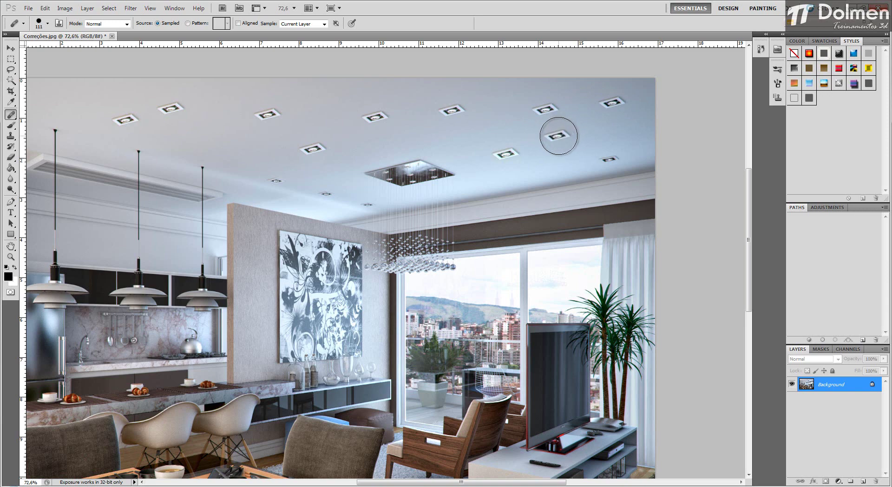
Step: Revert Correções.jpg to its last saved version
{"action": "left_click", "coordinate": [526, 145]}
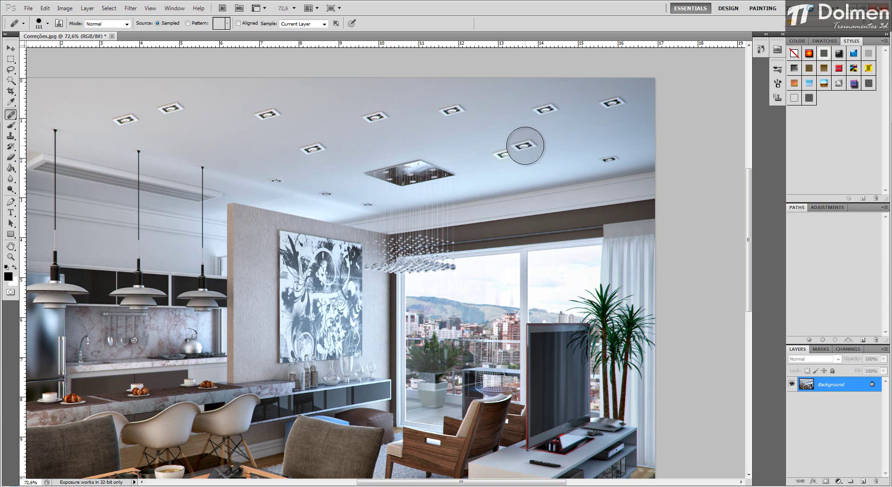
{"action": "left_click", "coordinate": [27, 9]}
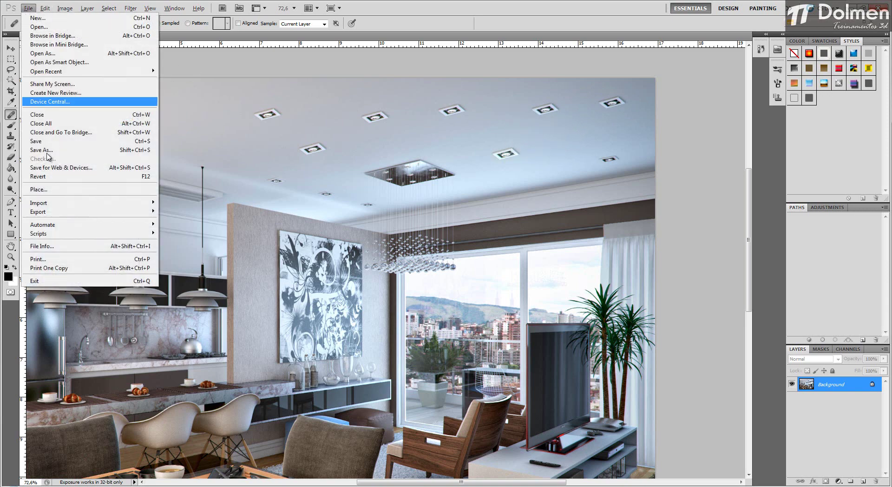
{"action": "left_click", "coordinate": [42, 176]}
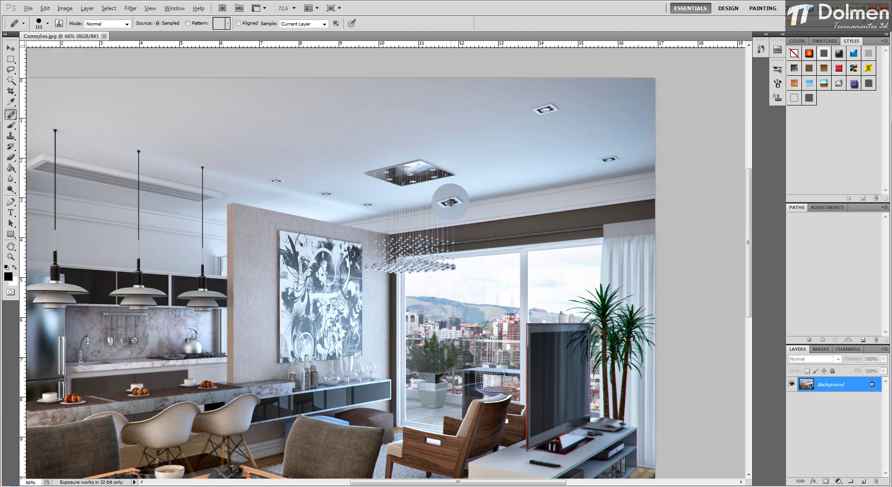
Step: Switch to the Patch Tool, outline a freehand area of ceiling left of the chandelier, and patch it from the adjacent clean ceiling
{"action": "left_click_drag", "start_coordinate": [449, 195], "coordinate": [195, 140]}
{"action": "left_click", "coordinate": [11, 48]}
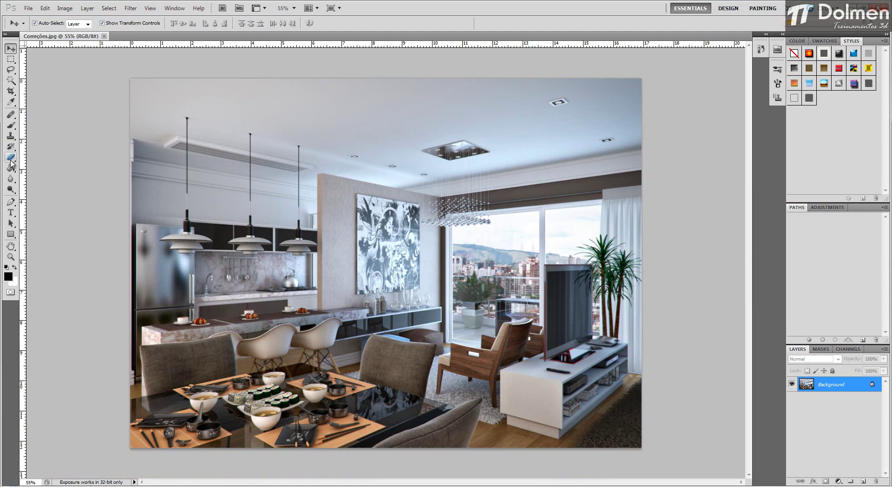
{"action": "left_click", "coordinate": [11, 116]}
{"action": "mouse_move", "coordinate": [12, 120]}
{"action": "left_mouse_down"}
{"action": "mouse_move", "coordinate": [58, 121]}
{"action": "mouse_move", "coordinate": [66, 135]}
{"action": "left_mouse_up"}
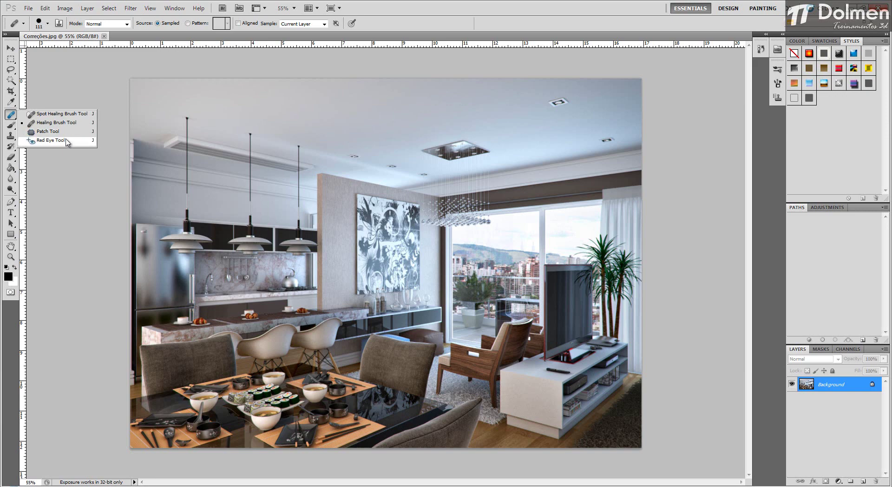
{"action": "left_click", "coordinate": [66, 134]}
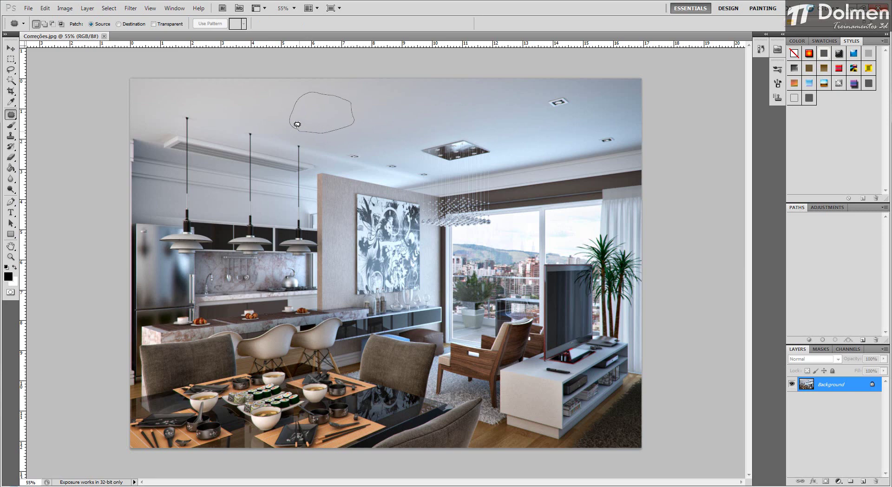
{"action": "left_click_drag", "start_coordinate": [303, 124], "coordinate": [297, 131]}
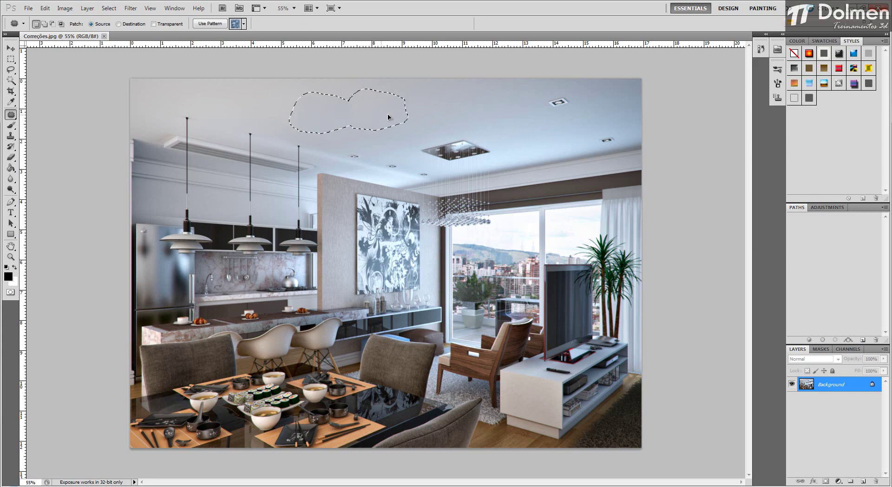
{"action": "left_click_drag", "start_coordinate": [388, 117], "coordinate": [423, 118]}
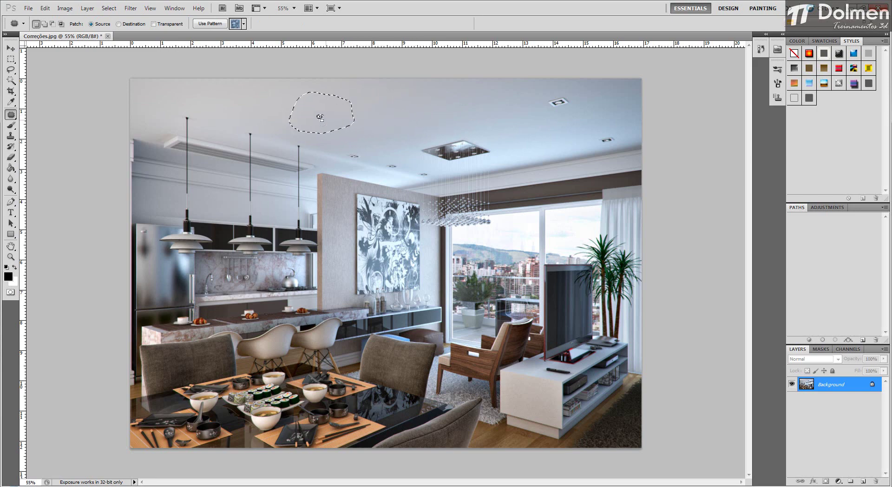
Step: Try patching the selected ceiling area with the middle kitchen pendant lamp as the source, and undo it
{"action": "left_click_drag", "start_coordinate": [248, 152], "coordinate": [248, 253]}
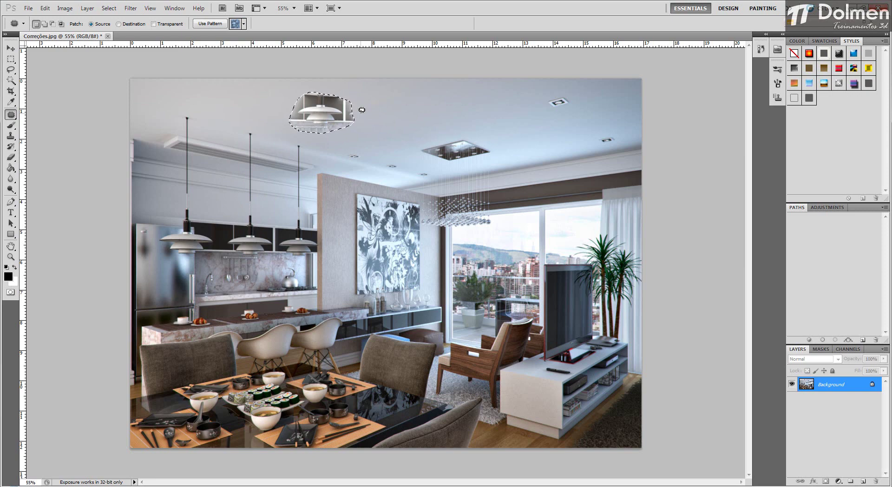
{"action": "left_click", "coordinate": [10, 51]}
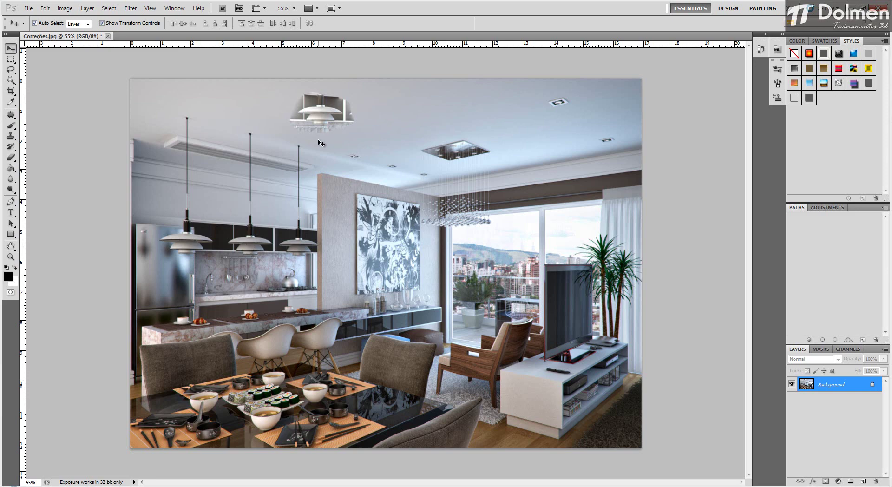
{"action": "left_click", "coordinate": [10, 115]}
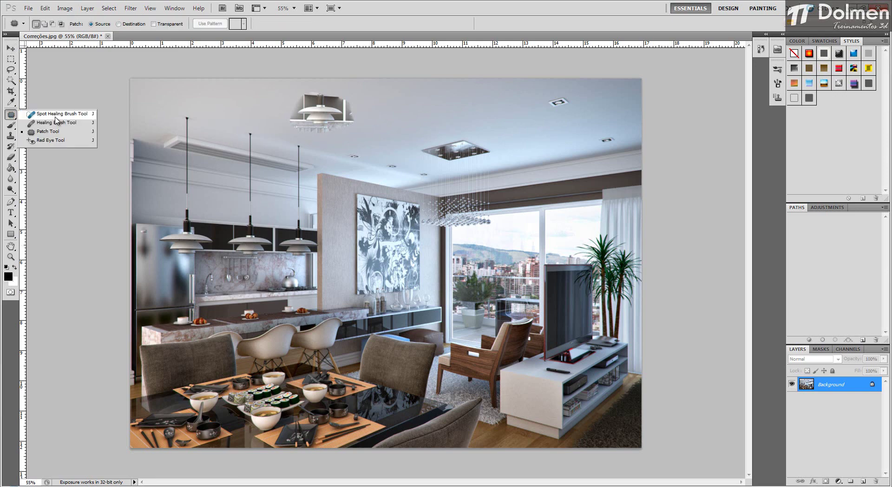
{"action": "left_click", "coordinate": [53, 114]}
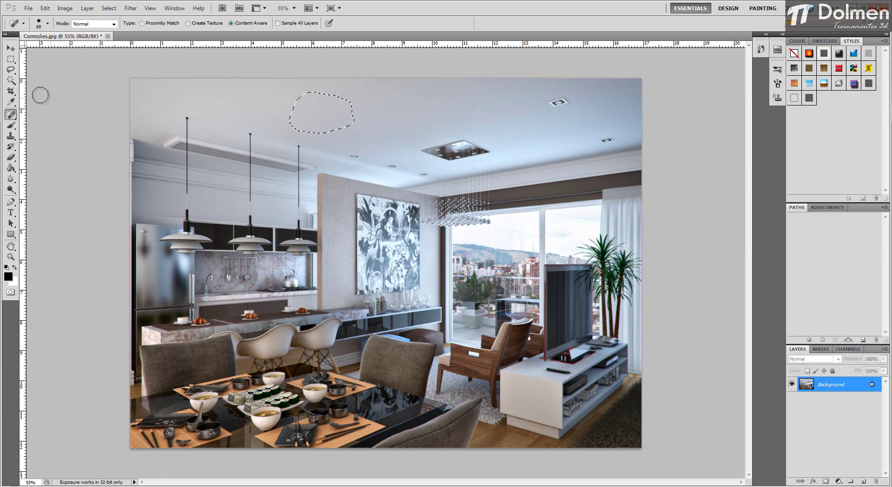
Step: Return to the Move tool and deselect the outlined ceiling area
{"action": "left_click", "coordinate": [13, 113]}
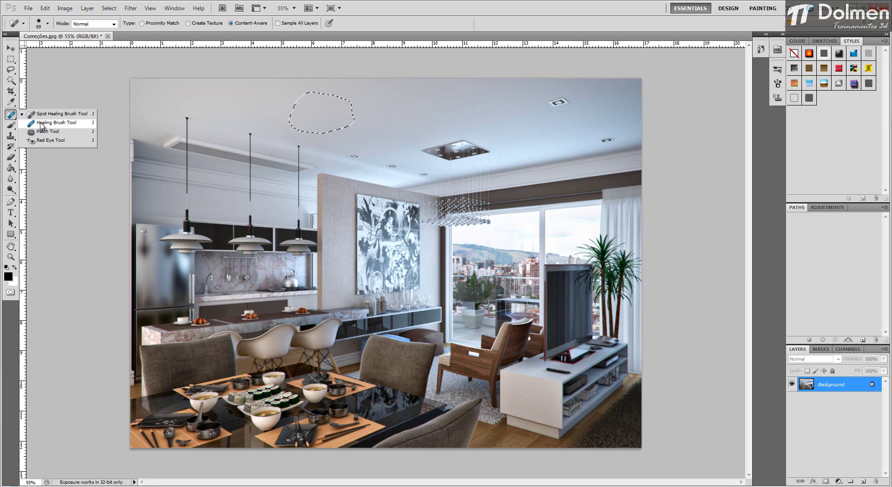
{"action": "left_click", "coordinate": [65, 77]}
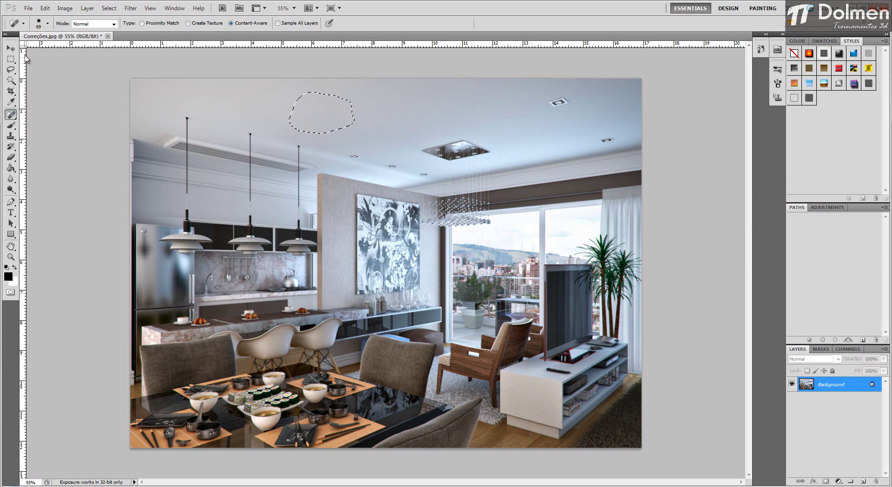
{"action": "left_click", "coordinate": [11, 48]}
{"action": "key", "text": "ctrl+d"}
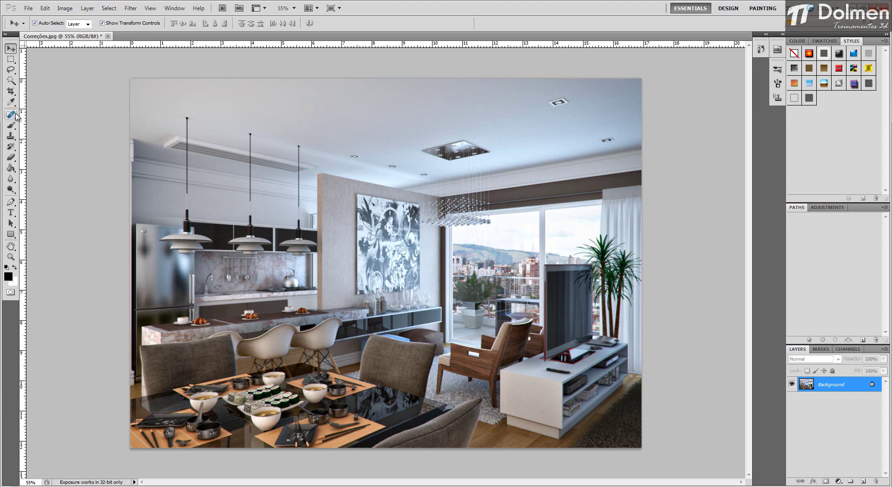
Step: Switch to the Clone Stamp tool and enlarge its brush to fit around the large ceiling downlight
{"action": "left_click", "coordinate": [11, 136]}
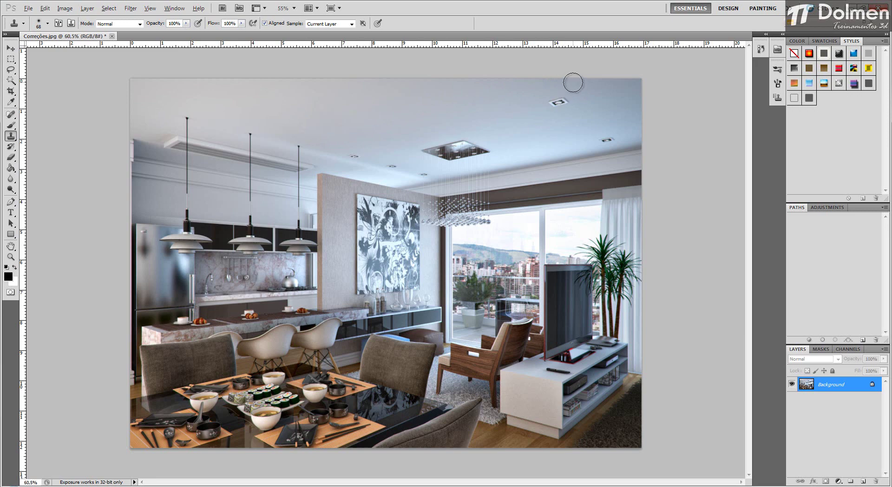
{"action": "scroll", "coordinate": [539, 105], "scroll_direction": "up", "scroll_amount": 5}
{"action": "left_click_drag", "start_coordinate": [501, 110], "coordinate": [461, 182]}
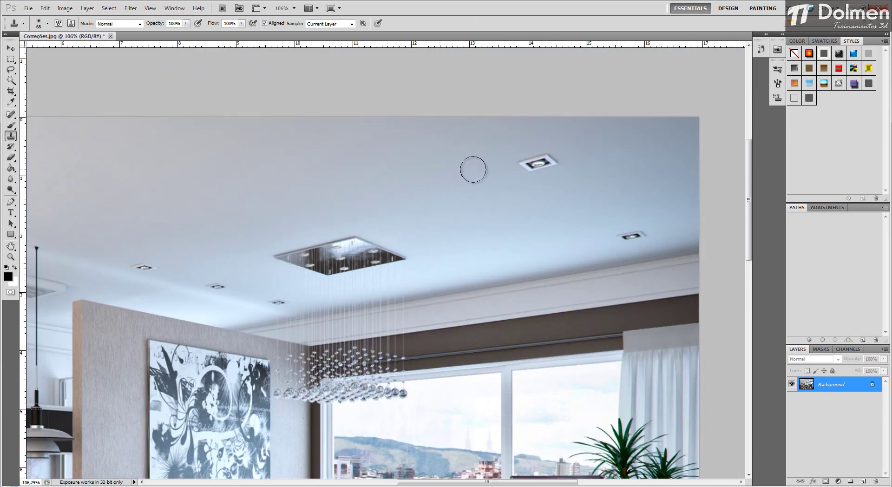
{"action": "right_click", "coordinate": [472, 169], "text": "alt"}
Step: Clone the large downlight onto the ceiling to its left, then try a stamp over the original downlight and undo that stamp
{"action": "left_click", "coordinate": [537, 163], "text": "alt"}
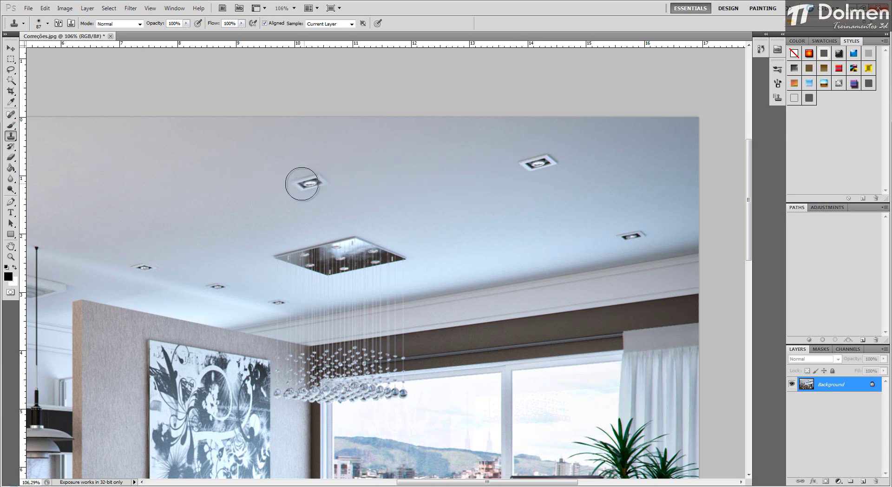
{"action": "left_click", "coordinate": [345, 179]}
{"action": "left_click", "coordinate": [523, 166], "text": "alt"}
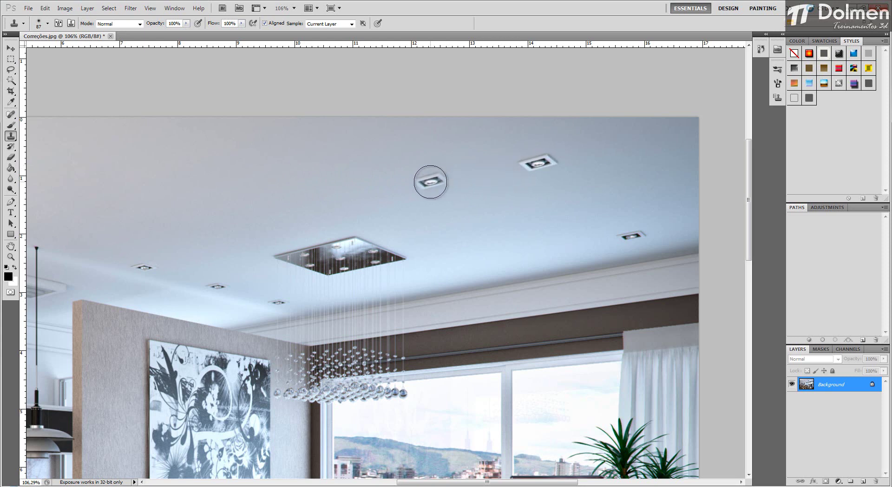
{"action": "left_click", "coordinate": [430, 181]}
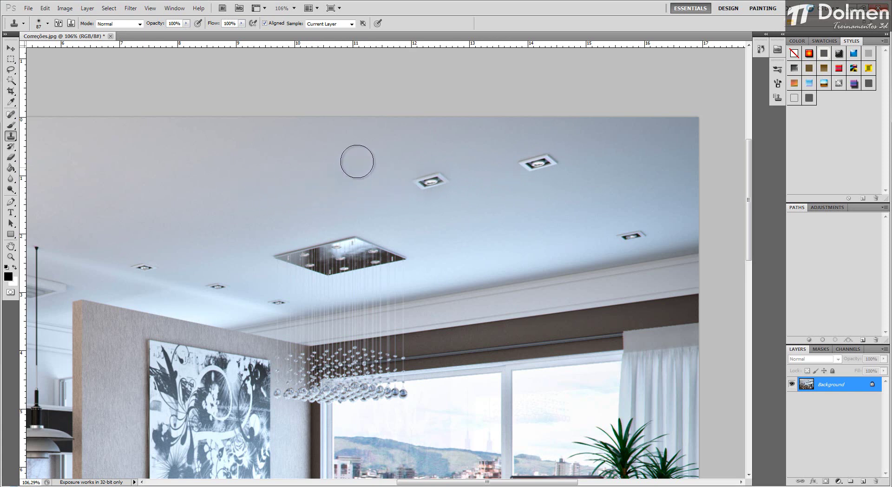
{"action": "left_click", "coordinate": [549, 166]}
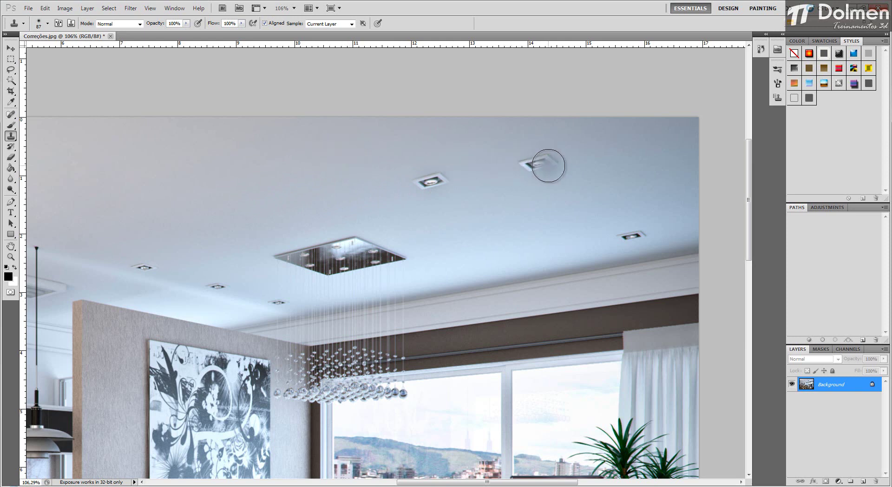
{"action": "key", "text": "ctrl+z"}
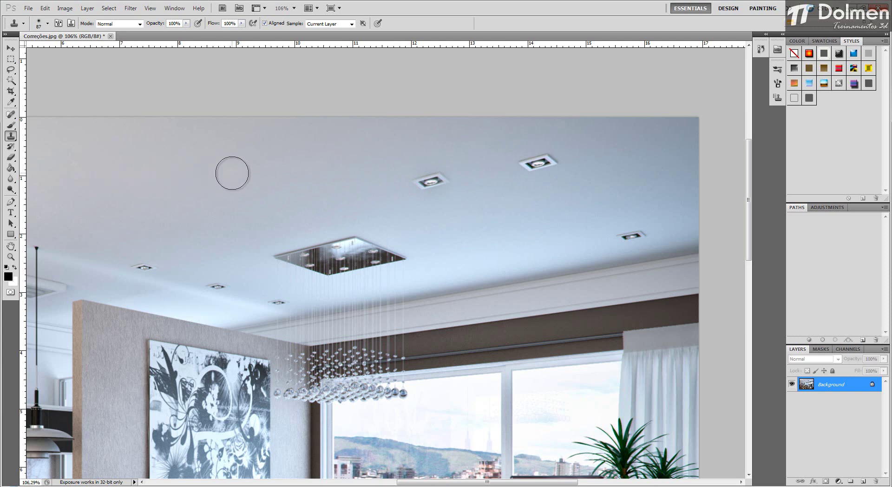
Step: Try cloning the small downlights and chandelier base to their right with long aligned strokes, then undo all the cloned fixtures
{"action": "mouse_move", "coordinate": [231, 172]}
{"action": "left_mouse_down"}
{"action": "mouse_move", "coordinate": [279, 174]}
{"action": "mouse_move", "coordinate": [281, 195]}
{"action": "mouse_move", "coordinate": [249, 235]}
{"action": "mouse_move", "coordinate": [248, 263]}
{"action": "left_mouse_up"}
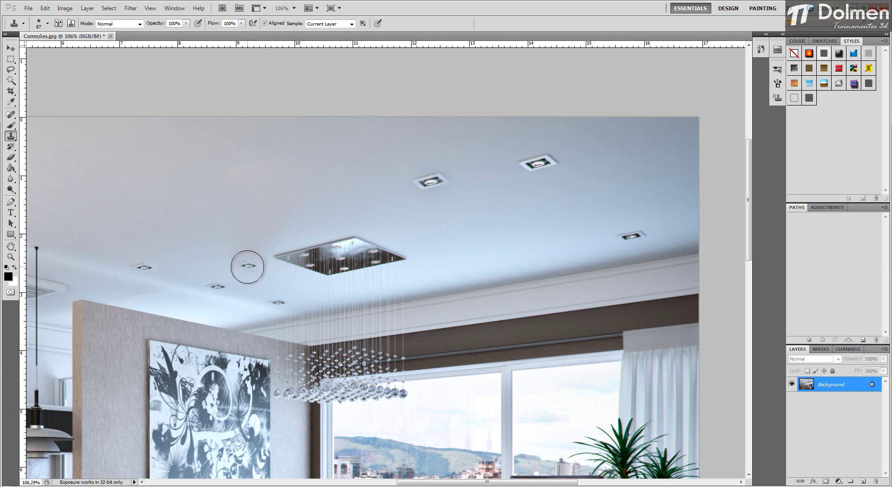
{"action": "mouse_move", "coordinate": [253, 224]}
{"action": "left_mouse_down"}
{"action": "mouse_move", "coordinate": [463, 223]}
{"action": "mouse_move", "coordinate": [462, 253]}
{"action": "mouse_move", "coordinate": [423, 262]}
{"action": "mouse_move", "coordinate": [516, 254]}
{"action": "mouse_move", "coordinate": [448, 244]}
{"action": "mouse_move", "coordinate": [283, 253]}
{"action": "mouse_move", "coordinate": [355, 263]}
{"action": "mouse_move", "coordinate": [320, 268]}
{"action": "mouse_move", "coordinate": [299, 260]}
{"action": "mouse_move", "coordinate": [406, 276]}
{"action": "mouse_move", "coordinate": [352, 265]}
{"action": "left_mouse_up"}
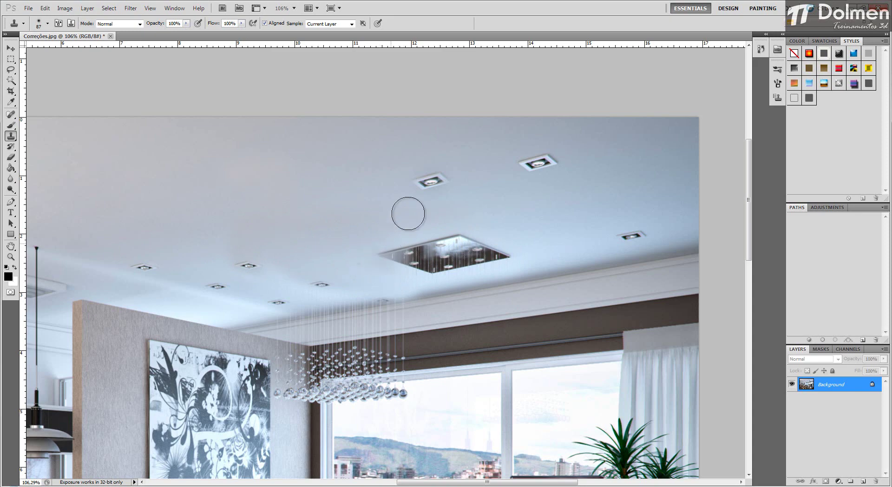
{"action": "scroll", "coordinate": [489, 207], "scroll_direction": "down", "scroll_amount": 2}
{"action": "scroll", "coordinate": [523, 203], "scroll_direction": "down", "scroll_amount": 1}
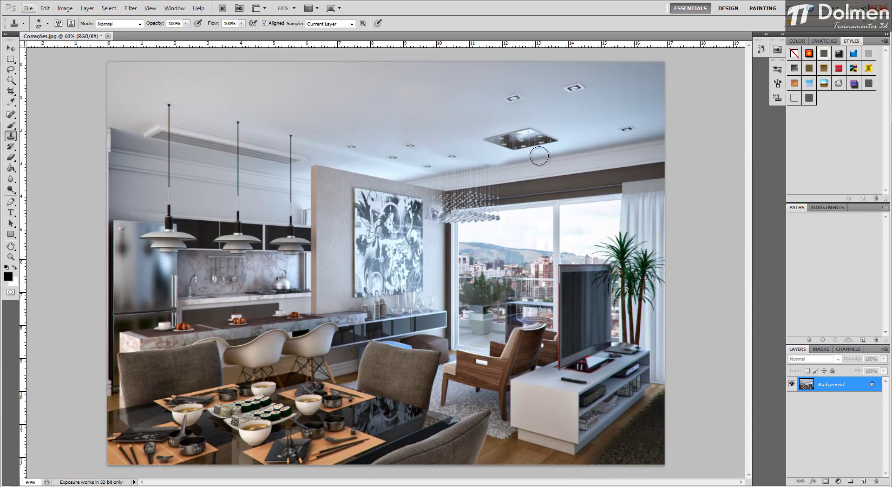
{"action": "key", "text": "ctrl+alt+z"}
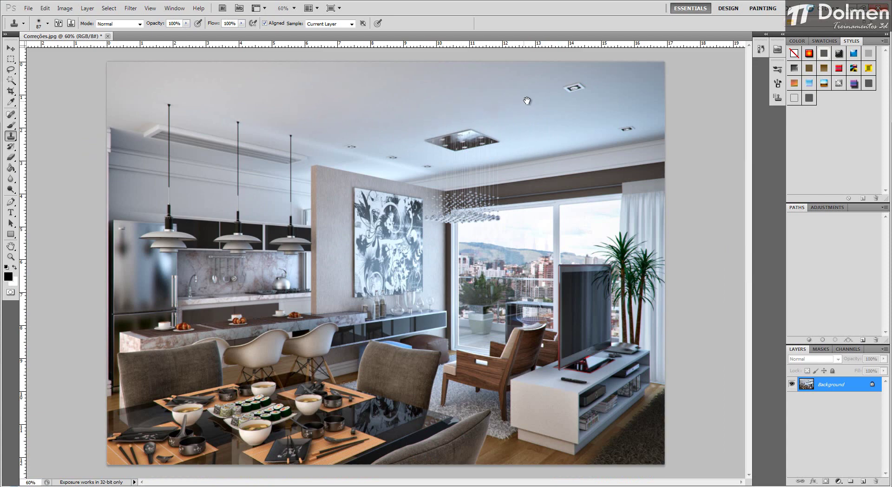
Step: Sample the clean ceiling left of the large downlight and paint over the downlight to remove it
{"action": "scroll", "coordinate": [560, 108], "scroll_direction": "up", "scroll_amount": 4}
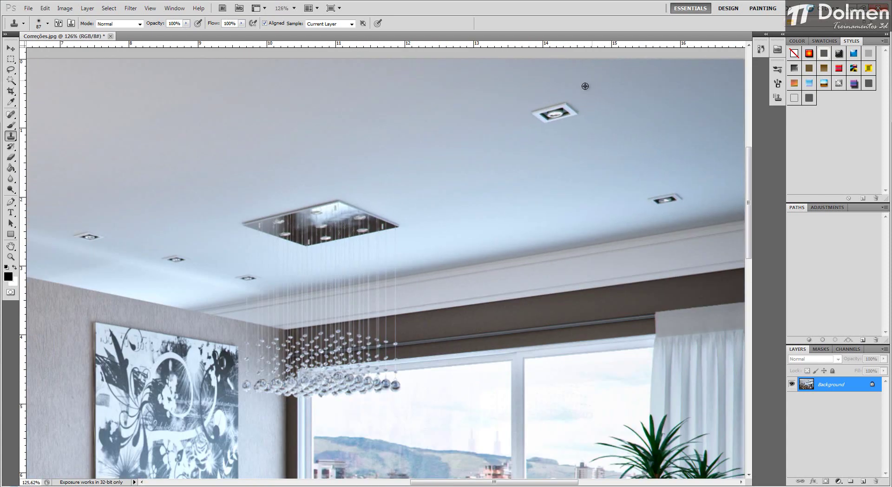
{"action": "left_click", "coordinate": [551, 114]}
{"action": "key", "text": "ctrl+z"}
{"action": "left_click", "coordinate": [481, 122], "text": "alt"}
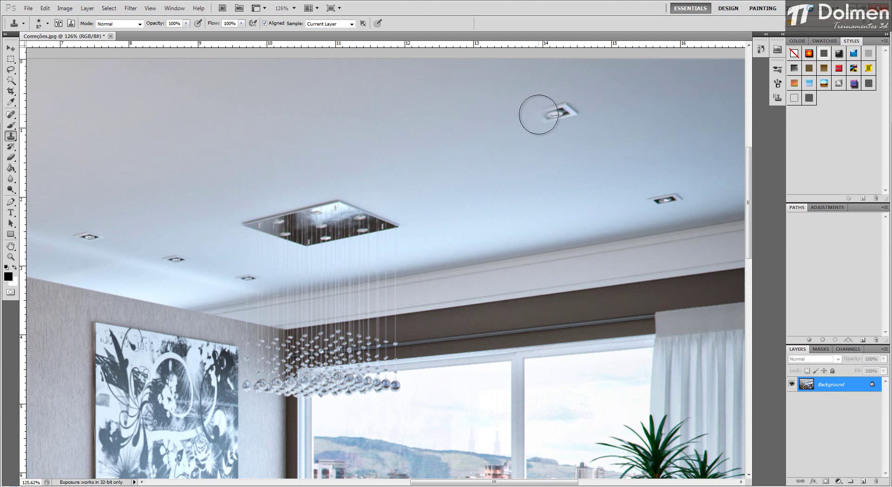
{"action": "left_click_drag", "start_coordinate": [542, 114], "coordinate": [569, 115]}
{"action": "scroll", "coordinate": [462, 187], "scroll_direction": "down", "scroll_amount": 2}
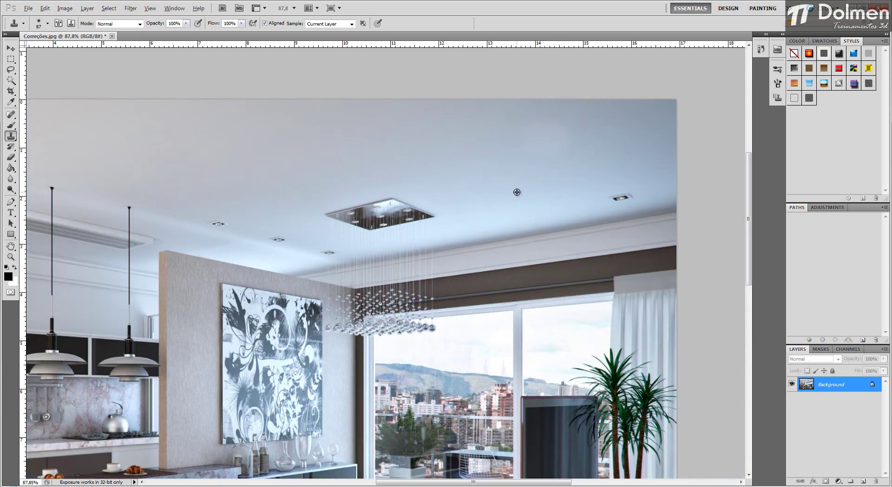
Step: Blend the retouched ceiling patch with nearby ceiling tones and clone clean ceiling over the smaller downlight near the cornice
{"action": "scroll", "coordinate": [583, 127], "scroll_direction": "up", "scroll_amount": 2}
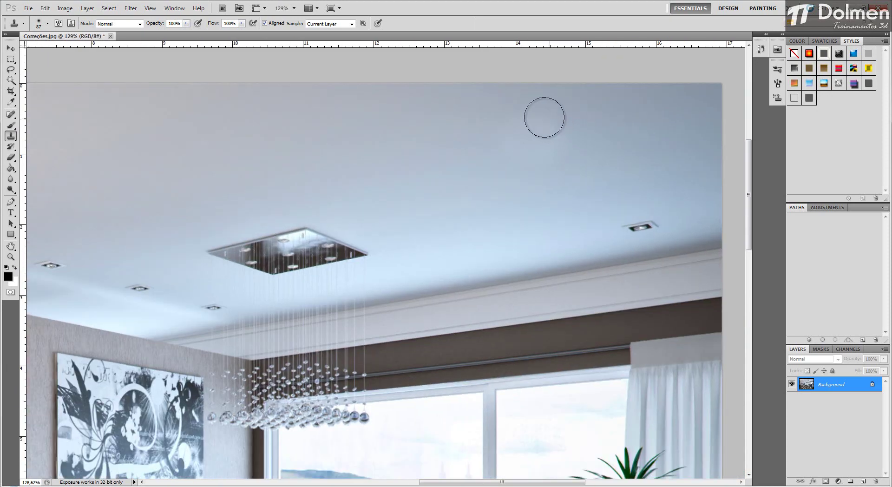
{"action": "mouse_move", "coordinate": [583, 141]}
{"action": "left_mouse_down"}
{"action": "mouse_move", "coordinate": [553, 143]}
{"action": "mouse_move", "coordinate": [535, 126]}
{"action": "left_mouse_up"}
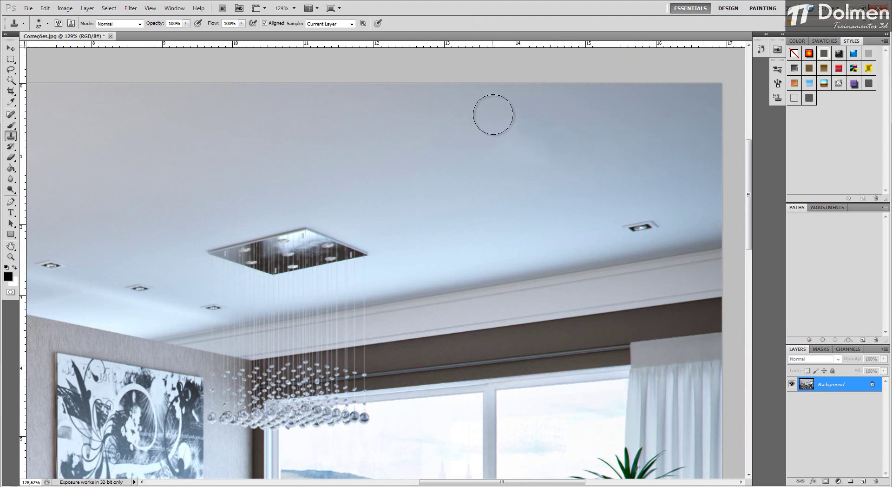
{"action": "left_click", "coordinate": [468, 164], "text": "alt"}
{"action": "mouse_move", "coordinate": [527, 149]}
{"action": "left_mouse_down"}
{"action": "mouse_move", "coordinate": [537, 149]}
{"action": "mouse_move", "coordinate": [508, 129]}
{"action": "left_mouse_up"}
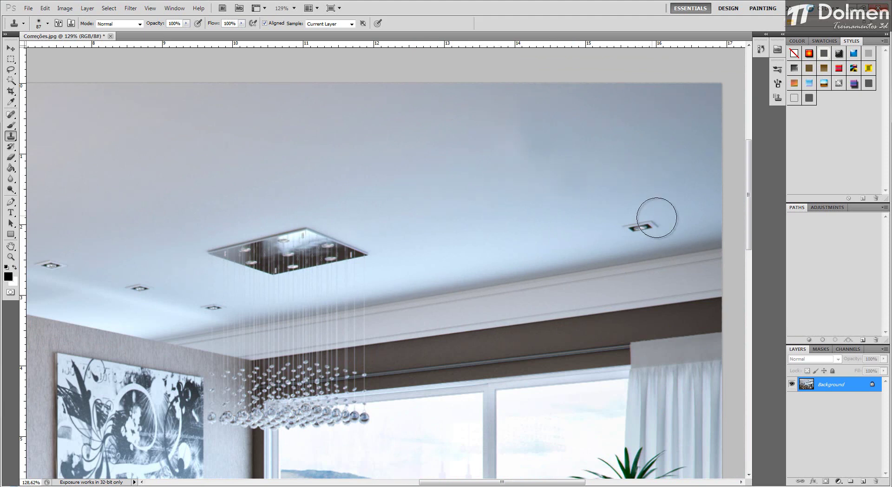
{"action": "mouse_move", "coordinate": [651, 213]}
{"action": "left_mouse_down"}
{"action": "mouse_move", "coordinate": [629, 232]}
{"action": "mouse_move", "coordinate": [641, 223]}
{"action": "left_mouse_up"}
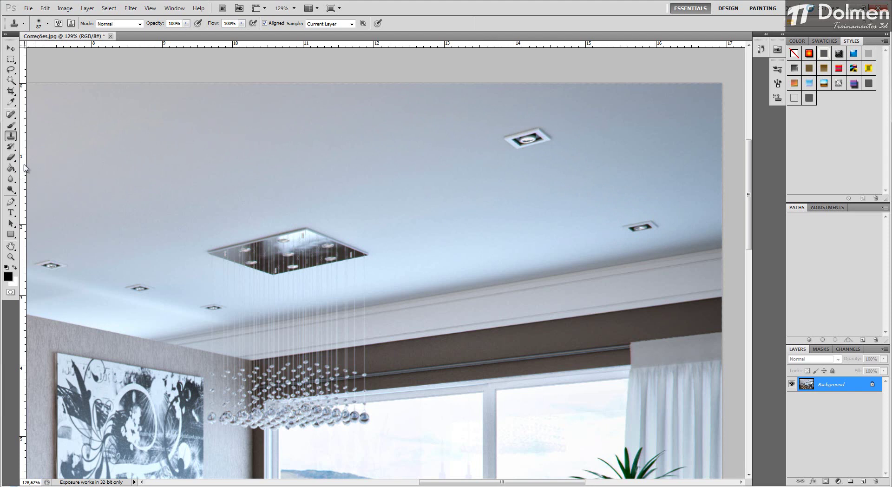
Step: Enlarge the brush to 98 and stamp a copy of the large downlight on the ceiling to its left
{"action": "key", "text": "bracketright"}
{"action": "left_click", "coordinate": [526, 137], "text": "alt"}
{"action": "left_click", "coordinate": [411, 147]}
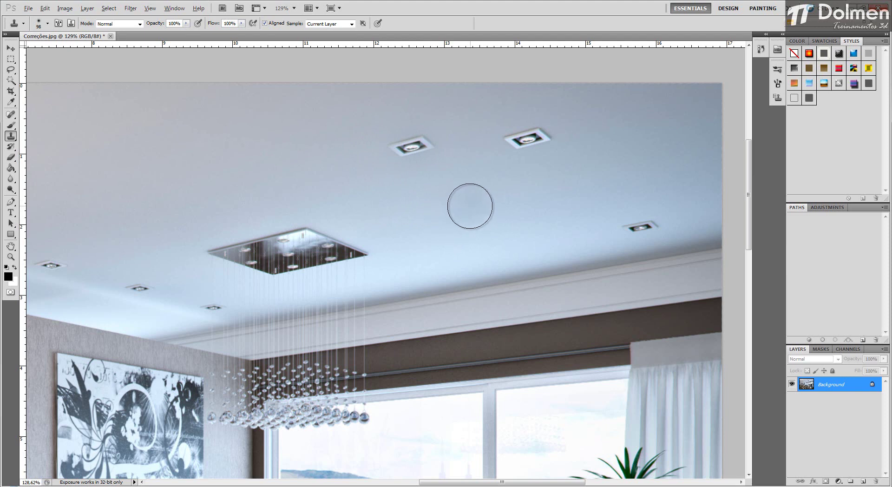
Step: Try painting sampled clean ceiling over the large downlight, and undo the stroke
{"action": "left_click", "coordinate": [469, 206], "text": "alt"}
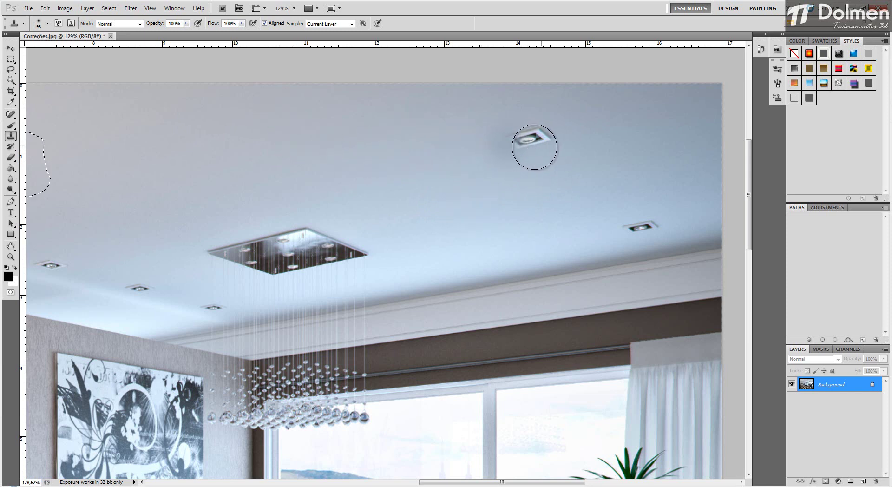
{"action": "left_click_drag", "start_coordinate": [531, 145], "coordinate": [523, 144]}
{"action": "key", "text": "ctrl+z"}
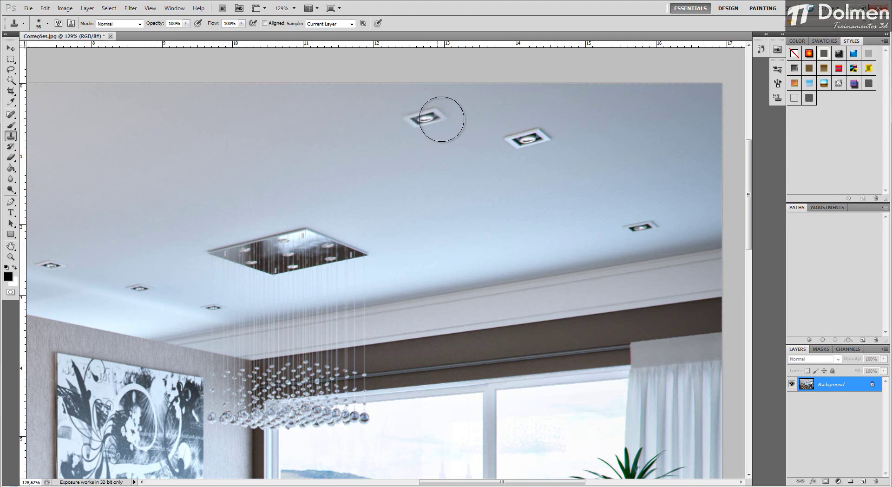
Step: With Aligned sampling off, sample the large downlight and stamp several copies across the ceiling between it and the chandelier
{"action": "left_click", "coordinate": [526, 137], "text": "alt"}
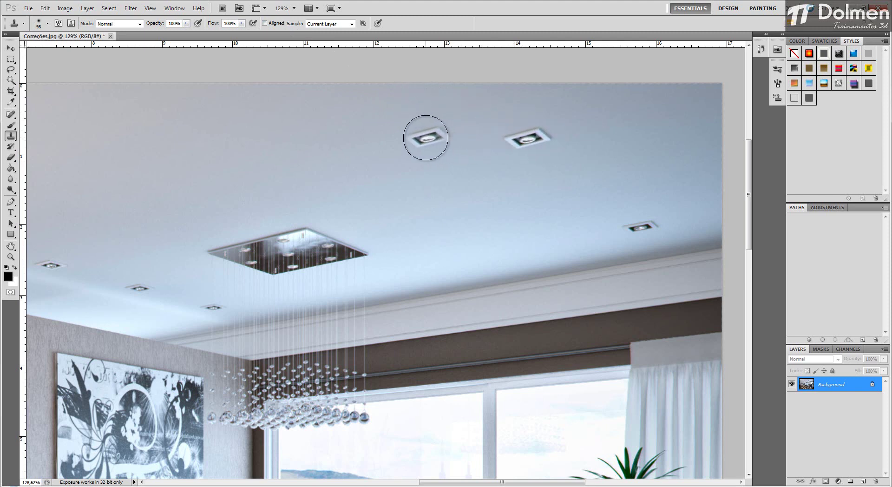
{"action": "left_click", "coordinate": [426, 137]}
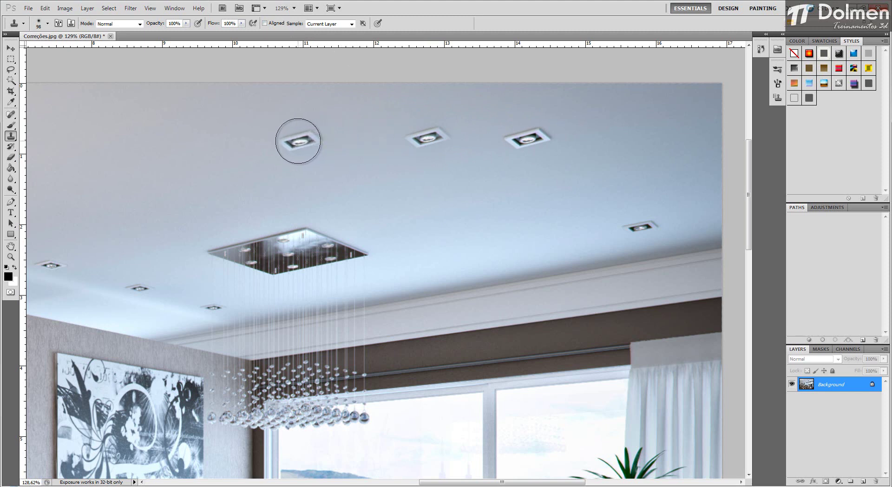
{"action": "left_click", "coordinate": [293, 143]}
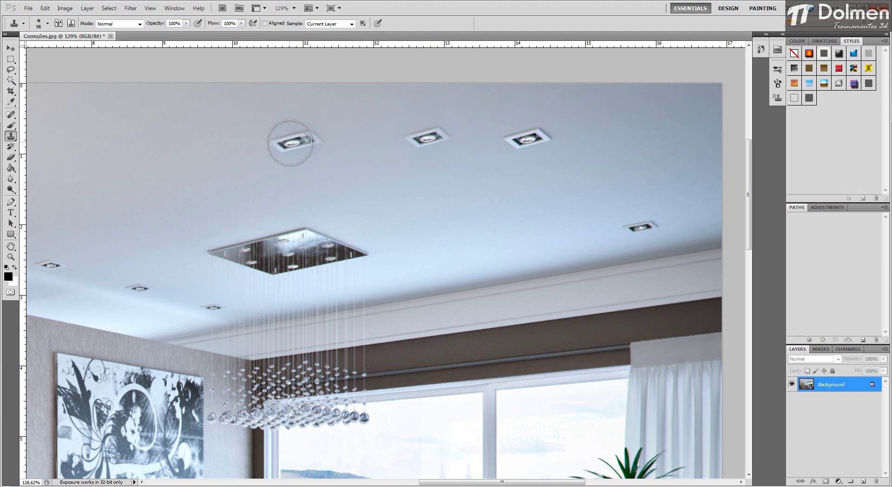
{"action": "left_click", "coordinate": [342, 143]}
{"action": "key", "text": "ctrl+z"}
{"action": "left_click", "coordinate": [377, 180]}
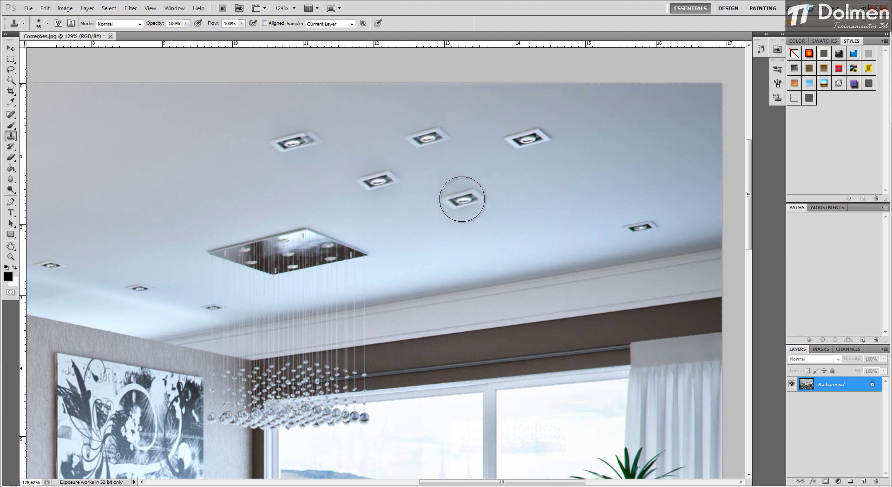
{"action": "left_click", "coordinate": [463, 204]}
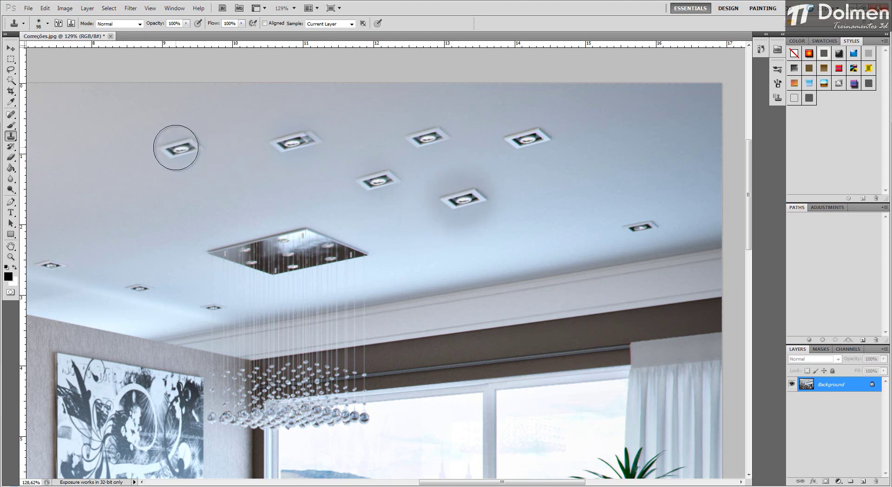
Step: Stamp and paint more downlight copies, including their surrounding ceiling, across the ceiling above and left of the chandelier
{"action": "left_click", "coordinate": [180, 148]}
{"action": "mouse_move", "coordinate": [179, 151]}
{"action": "left_mouse_down"}
{"action": "mouse_move", "coordinate": [165, 132]}
{"action": "mouse_move", "coordinate": [122, 130]}
{"action": "mouse_move", "coordinate": [213, 107]}
{"action": "mouse_move", "coordinate": [172, 104]}
{"action": "mouse_move", "coordinate": [171, 129]}
{"action": "mouse_move", "coordinate": [208, 164]}
{"action": "mouse_move", "coordinate": [210, 153]}
{"action": "mouse_move", "coordinate": [168, 140]}
{"action": "mouse_move", "coordinate": [181, 142]}
{"action": "mouse_move", "coordinate": [178, 96]}
{"action": "mouse_move", "coordinate": [181, 161]}
{"action": "mouse_move", "coordinate": [180, 116]}
{"action": "mouse_move", "coordinate": [181, 149]}
{"action": "mouse_move", "coordinate": [181, 119]}
{"action": "mouse_move", "coordinate": [280, 103]}
{"action": "mouse_move", "coordinate": [235, 103]}
{"action": "mouse_move", "coordinate": [268, 105]}
{"action": "mouse_move", "coordinate": [205, 162]}
{"action": "left_mouse_up"}
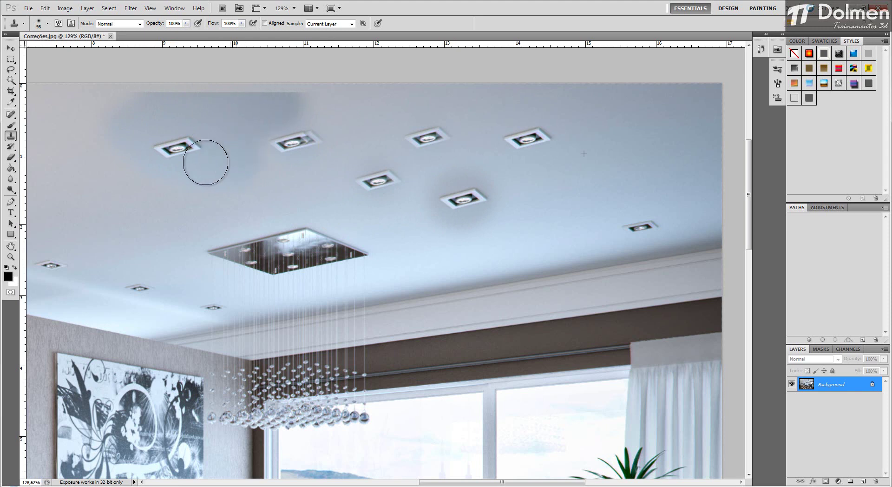
{"action": "mouse_move", "coordinate": [125, 134]}
{"action": "left_mouse_down"}
{"action": "mouse_move", "coordinate": [96, 129]}
{"action": "mouse_move", "coordinate": [86, 149]}
{"action": "mouse_move", "coordinate": [149, 195]}
{"action": "mouse_move", "coordinate": [247, 196]}
{"action": "mouse_move", "coordinate": [283, 191]}
{"action": "mouse_move", "coordinate": [290, 179]}
{"action": "mouse_move", "coordinate": [276, 145]}
{"action": "mouse_move", "coordinate": [329, 142]}
{"action": "mouse_move", "coordinate": [317, 135]}
{"action": "mouse_move", "coordinate": [343, 114]}
{"action": "mouse_move", "coordinate": [317, 103]}
{"action": "mouse_move", "coordinate": [227, 100]}
{"action": "mouse_move", "coordinate": [130, 112]}
{"action": "mouse_move", "coordinate": [149, 110]}
{"action": "mouse_move", "coordinate": [112, 145]}
{"action": "mouse_move", "coordinate": [127, 162]}
{"action": "mouse_move", "coordinate": [117, 183]}
{"action": "mouse_move", "coordinate": [127, 188]}
{"action": "mouse_move", "coordinate": [293, 172]}
{"action": "mouse_move", "coordinate": [176, 143]}
{"action": "mouse_move", "coordinate": [137, 119]}
{"action": "left_mouse_up"}
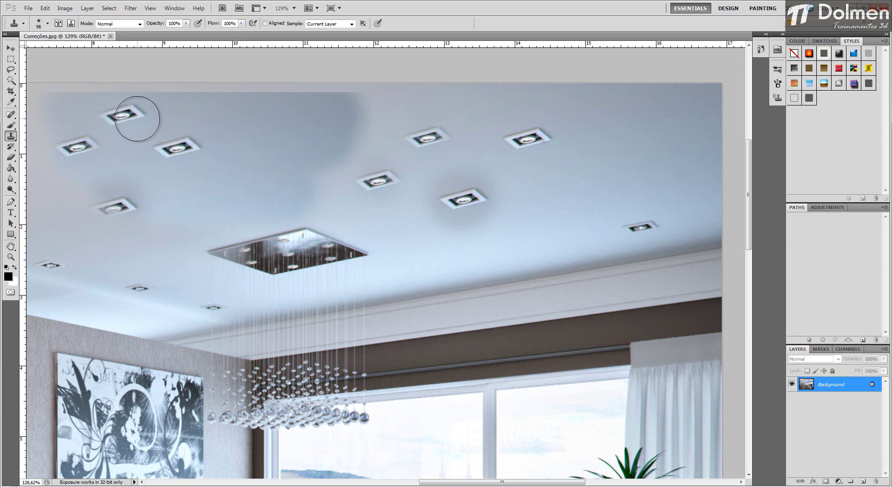
{"action": "left_click_drag", "start_coordinate": [137, 119], "coordinate": [120, 119]}
{"action": "left_click", "coordinate": [289, 156]}
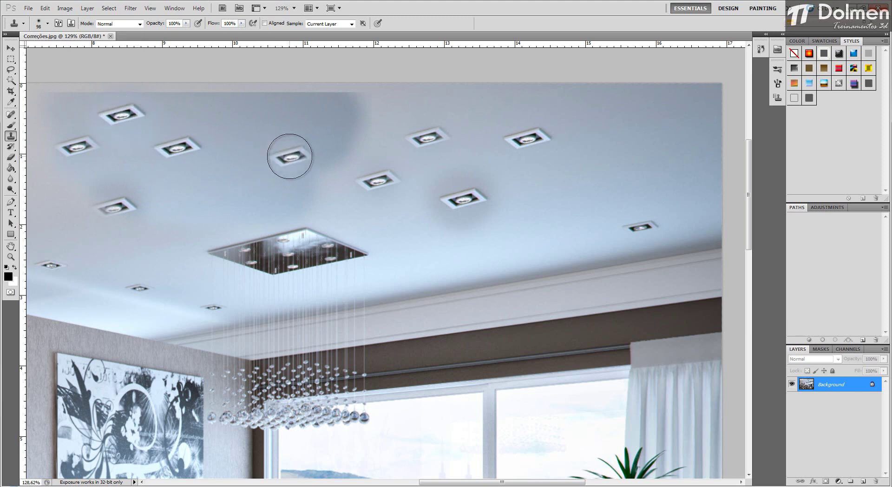
Step: Undo all the downlight copies stamped on the ceiling
{"action": "key", "text": "ctrl+alt+z"}
{"action": "key", "text": "ctrl+alt+z"}
{"action": "key", "text": "ctrl+alt+z"}
{"action": "key", "text": "ctrl+alt+z"}
{"action": "key", "text": "ctrl+alt+z"}
{"action": "key", "text": "ctrl+alt+z"}
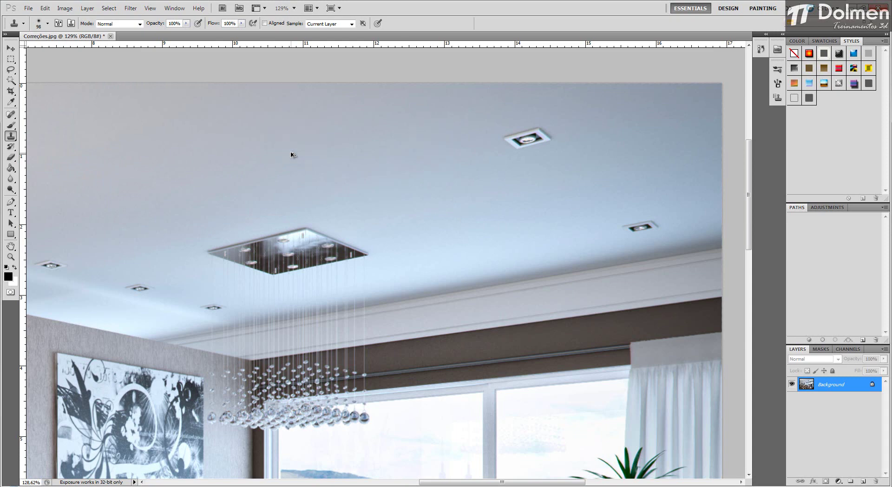
Step: Clone the textured wall over the left edge of the black-and-white artwork, undoing the extra stamp near its upper corner
{"action": "scroll", "coordinate": [442, 148], "scroll_direction": "down", "scroll_amount": 5}
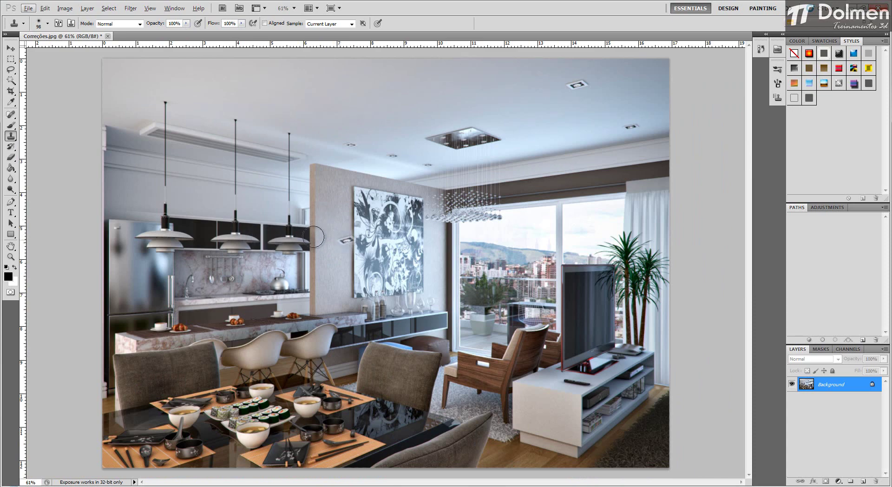
{"action": "scroll", "coordinate": [357, 187], "scroll_direction": "up", "scroll_amount": 5}
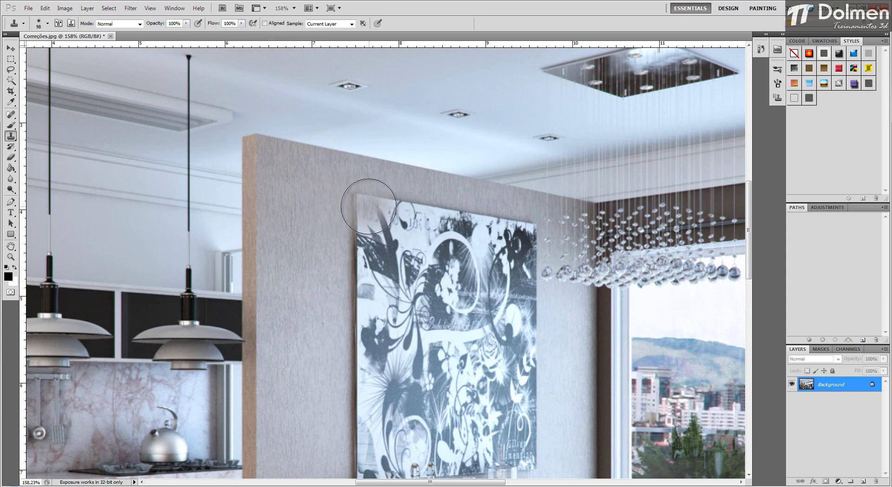
{"action": "mouse_move", "coordinate": [363, 207]}
{"action": "left_mouse_down"}
{"action": "mouse_move", "coordinate": [367, 281]}
{"action": "mouse_move", "coordinate": [357, 225]}
{"action": "mouse_move", "coordinate": [361, 406]}
{"action": "left_mouse_up"}
{"action": "left_click", "coordinate": [376, 219]}
{"action": "key", "text": "ctrl+z"}
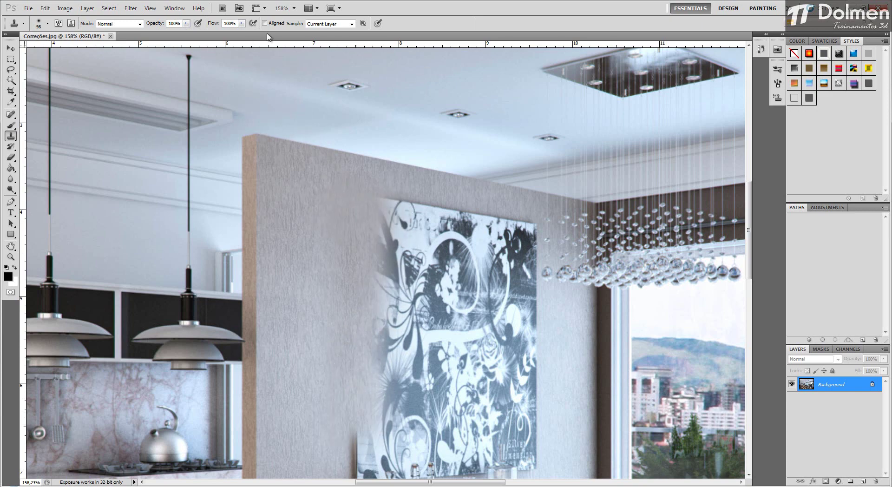
Step: Turn on Aligned sampling, set the Clone Stamp brush to 72, and clone the textured wall over the artwork's left edge
{"action": "left_click", "coordinate": [264, 23]}
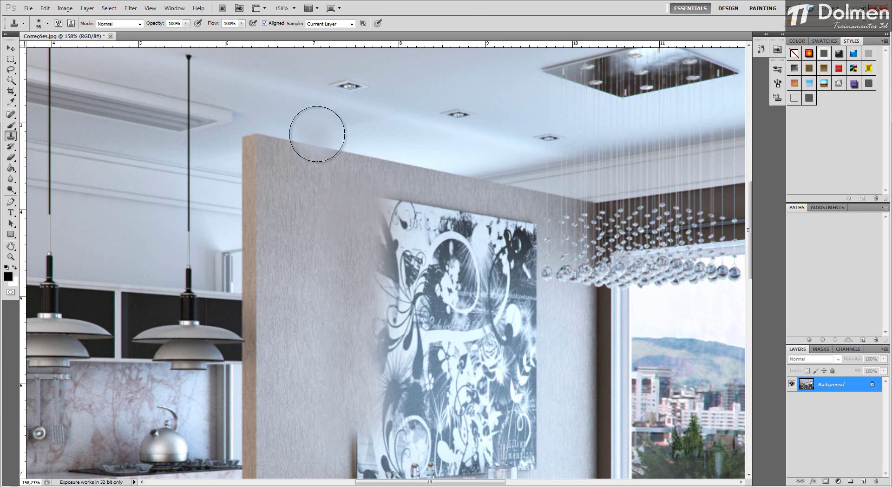
{"action": "left_click", "coordinate": [286, 213], "text": "alt"}
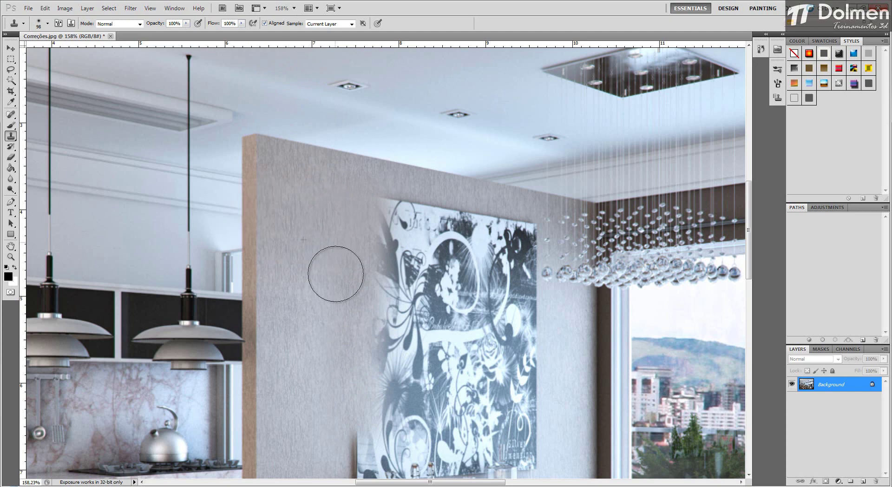
{"action": "right_click", "coordinate": [337, 222], "text": "alt"}
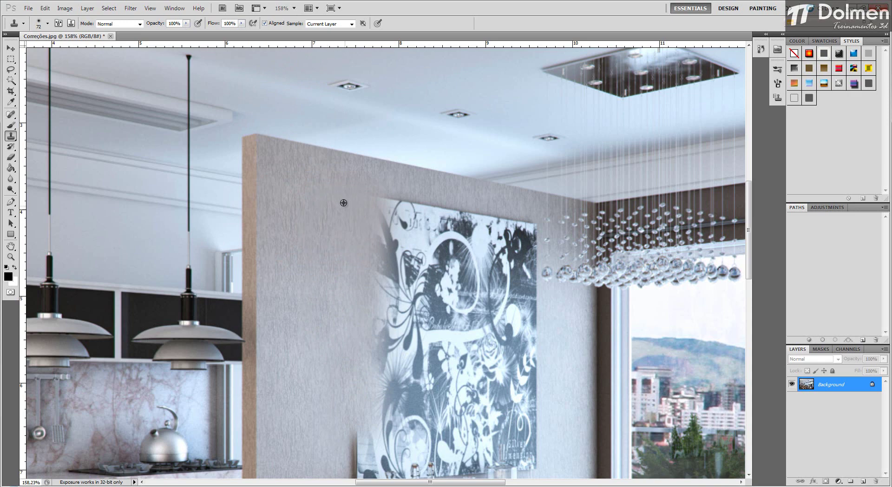
{"action": "left_click_drag", "start_coordinate": [378, 200], "coordinate": [372, 344]}
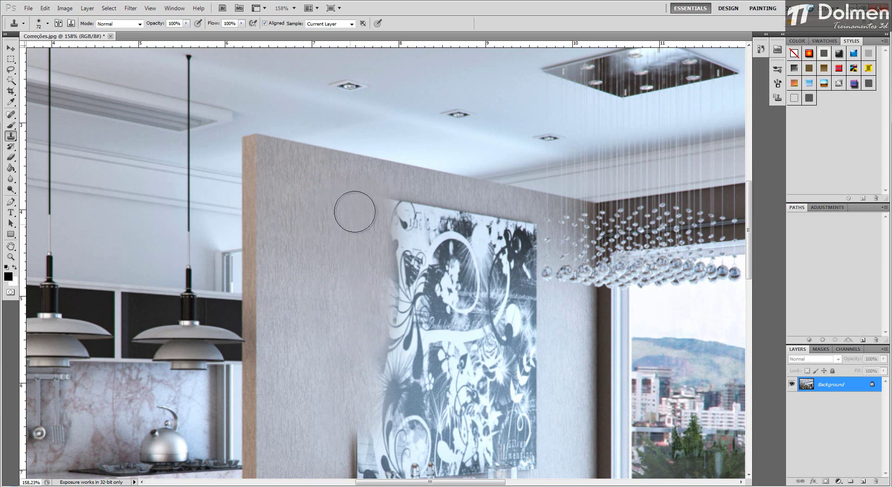
{"action": "mouse_move", "coordinate": [355, 210]}
{"action": "left_mouse_down"}
{"action": "mouse_move", "coordinate": [354, 287]}
{"action": "mouse_move", "coordinate": [343, 176]}
{"action": "mouse_move", "coordinate": [342, 342]}
{"action": "left_mouse_up"}
{"action": "key", "text": "space"}
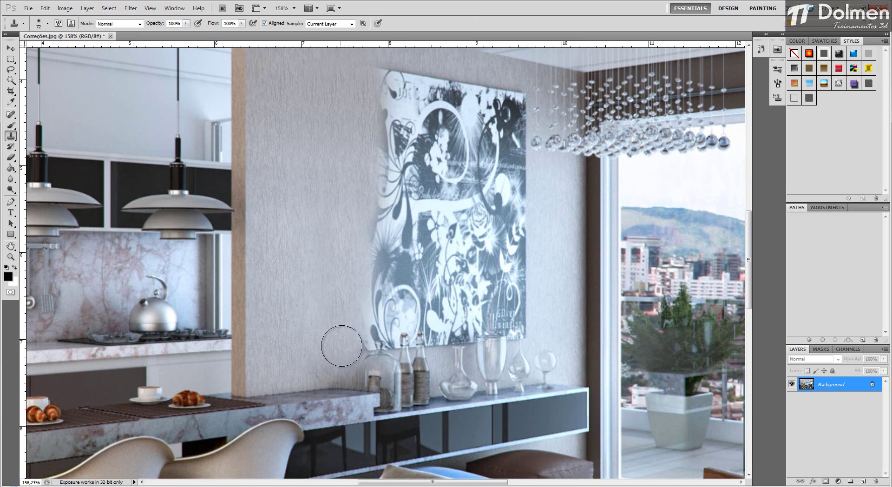
Step: Clone wall texture over the artwork's left strip with a size 60 Clone Stamp, undoing the stray stamp at its upper corner
{"action": "left_click", "coordinate": [276, 161], "text": "alt"}
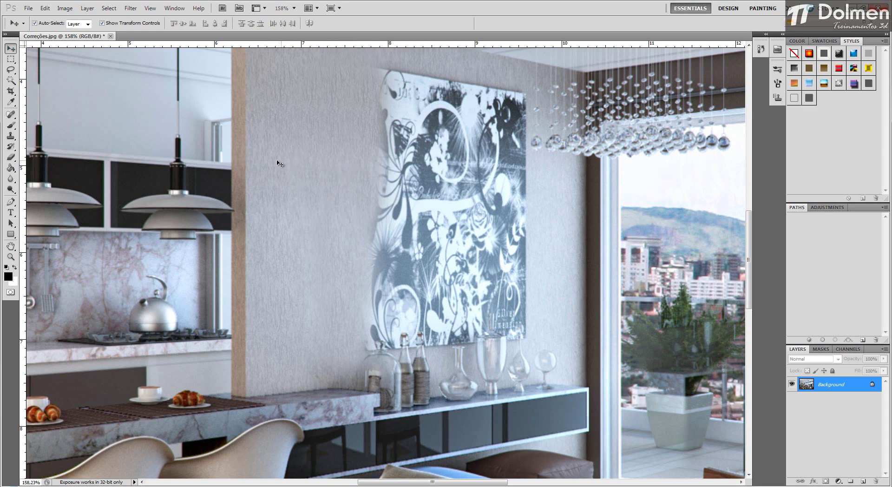
{"action": "scroll", "coordinate": [318, 149], "scroll_direction": "up", "scroll_amount": 2}
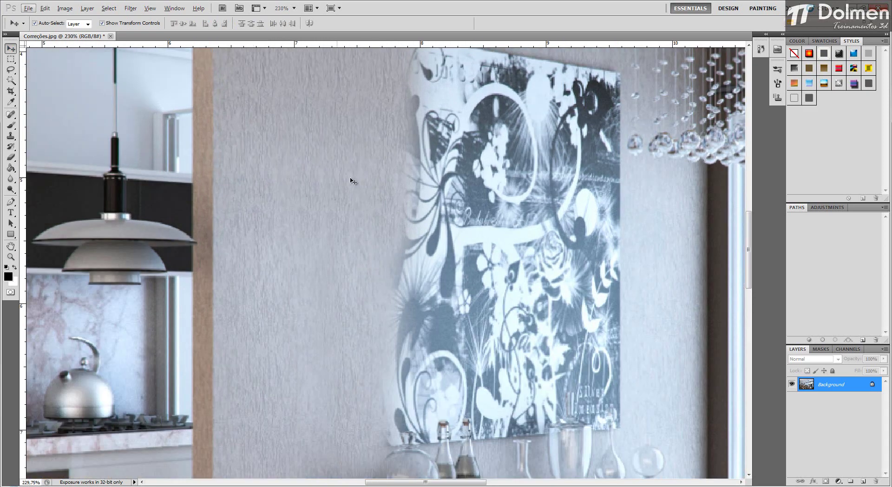
{"action": "scroll", "coordinate": [353, 163], "scroll_direction": "down", "scroll_amount": 1}
{"action": "scroll", "coordinate": [353, 164], "scroll_direction": "down", "scroll_amount": 3}
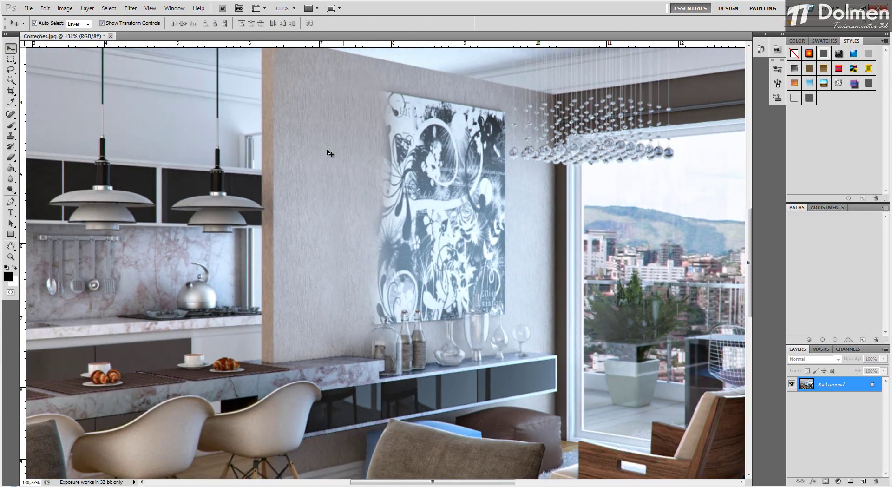
{"action": "left_click", "coordinate": [11, 136]}
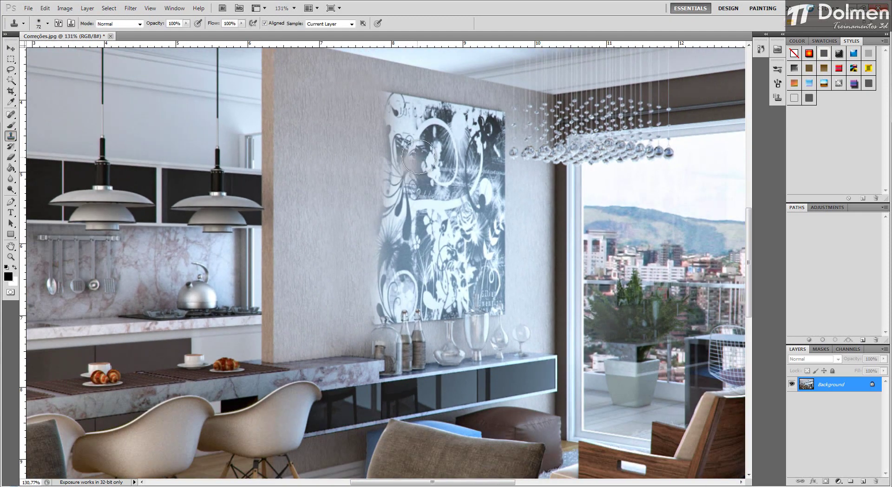
{"action": "key", "text": "bracketleft"}
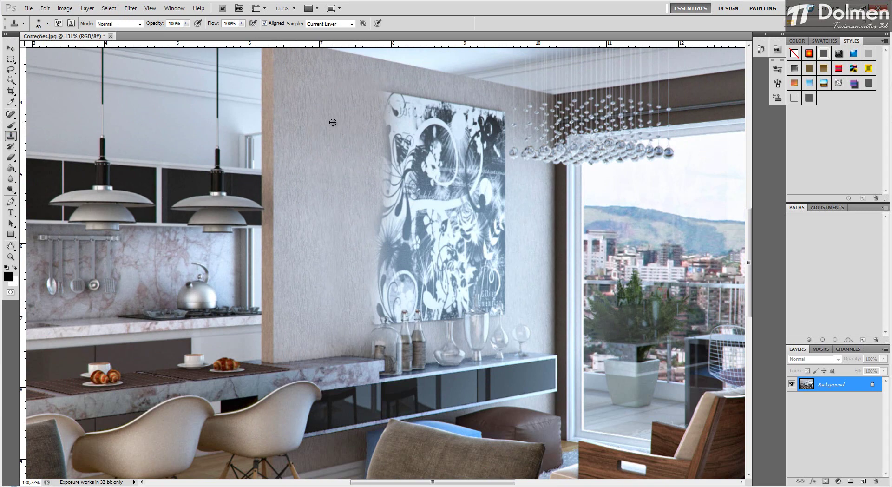
{"action": "left_click_drag", "start_coordinate": [341, 172], "coordinate": [336, 170]}
{"action": "left_click", "coordinate": [386, 90]}
{"action": "key", "text": "ctrl+z"}
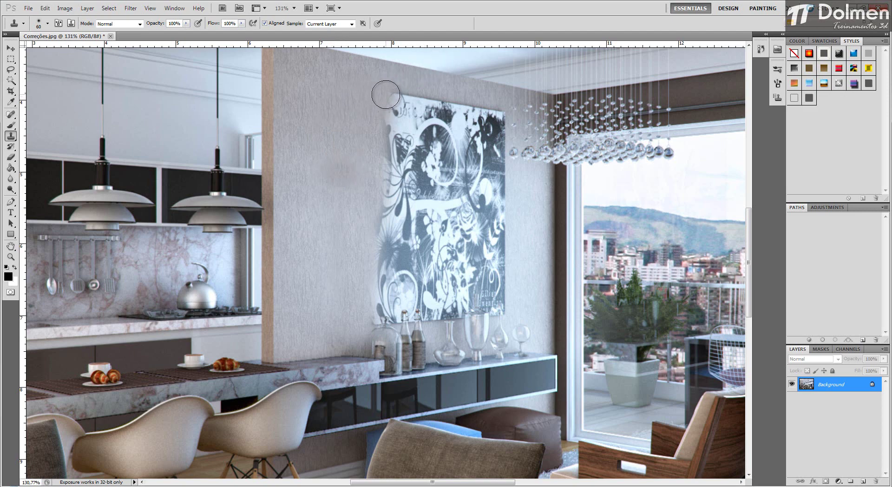
{"action": "left_click_drag", "start_coordinate": [386, 94], "coordinate": [392, 256]}
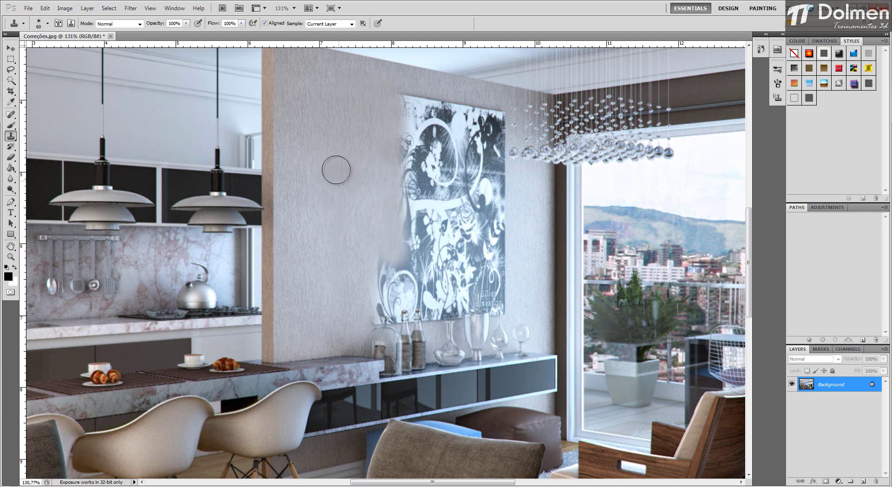
{"action": "left_click_drag", "start_coordinate": [338, 165], "coordinate": [341, 143]}
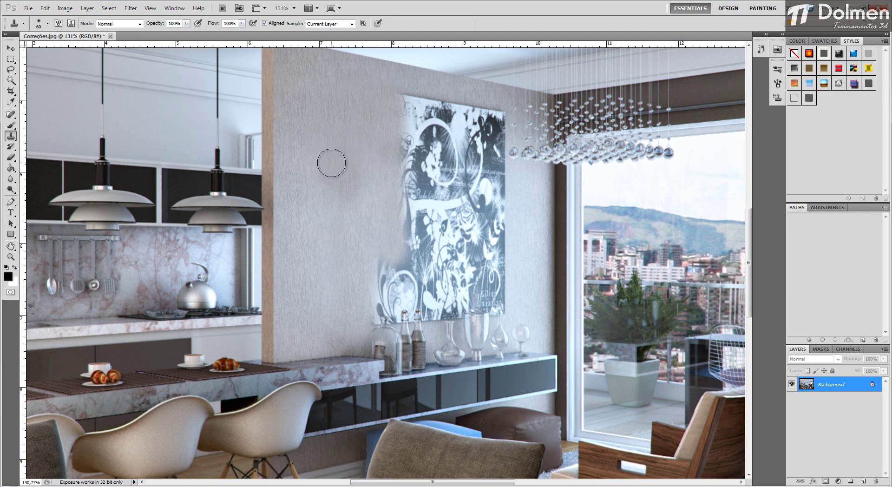
Step: Resample the wall and clone its texture across the rest of the artwork, down to the bottles and glassware
{"action": "mouse_move", "coordinate": [330, 159]}
{"action": "left_mouse_down"}
{"action": "mouse_move", "coordinate": [334, 182]}
{"action": "mouse_move", "coordinate": [348, 191]}
{"action": "mouse_move", "coordinate": [352, 165]}
{"action": "mouse_move", "coordinate": [395, 230]}
{"action": "mouse_move", "coordinate": [393, 271]}
{"action": "mouse_move", "coordinate": [377, 260]}
{"action": "mouse_move", "coordinate": [377, 312]}
{"action": "mouse_move", "coordinate": [389, 278]}
{"action": "mouse_move", "coordinate": [425, 272]}
{"action": "mouse_move", "coordinate": [424, 178]}
{"action": "mouse_move", "coordinate": [417, 267]}
{"action": "mouse_move", "coordinate": [412, 191]}
{"action": "mouse_move", "coordinate": [406, 217]}
{"action": "mouse_move", "coordinate": [413, 130]}
{"action": "left_mouse_up"}
{"action": "left_click", "coordinate": [332, 116], "text": "alt"}
{"action": "mouse_move", "coordinate": [408, 93]}
{"action": "left_mouse_down"}
{"action": "mouse_move", "coordinate": [392, 112]}
{"action": "mouse_move", "coordinate": [457, 109]}
{"action": "mouse_move", "coordinate": [393, 94]}
{"action": "mouse_move", "coordinate": [426, 100]}
{"action": "mouse_move", "coordinate": [418, 159]}
{"action": "mouse_move", "coordinate": [423, 120]}
{"action": "mouse_move", "coordinate": [434, 187]}
{"action": "mouse_move", "coordinate": [448, 114]}
{"action": "mouse_move", "coordinate": [463, 159]}
{"action": "mouse_move", "coordinate": [461, 116]}
{"action": "mouse_move", "coordinate": [451, 254]}
{"action": "mouse_move", "coordinate": [451, 197]}
{"action": "mouse_move", "coordinate": [488, 247]}
{"action": "mouse_move", "coordinate": [491, 114]}
{"action": "mouse_move", "coordinate": [458, 111]}
{"action": "mouse_move", "coordinate": [479, 232]}
{"action": "mouse_move", "coordinate": [507, 274]}
{"action": "mouse_move", "coordinate": [408, 270]}
{"action": "mouse_move", "coordinate": [385, 299]}
{"action": "mouse_move", "coordinate": [467, 283]}
{"action": "mouse_move", "coordinate": [448, 283]}
{"action": "mouse_move", "coordinate": [453, 246]}
{"action": "mouse_move", "coordinate": [482, 260]}
{"action": "mouse_move", "coordinate": [515, 255]}
{"action": "left_mouse_up"}
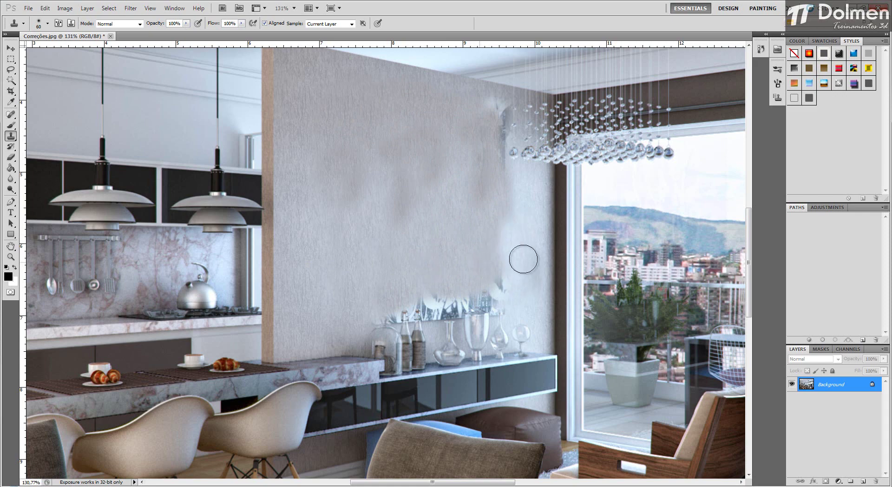
{"action": "left_click", "coordinate": [457, 267], "text": "alt"}
{"action": "mouse_move", "coordinate": [507, 303]}
{"action": "left_mouse_down"}
{"action": "mouse_move", "coordinate": [465, 293]}
{"action": "mouse_move", "coordinate": [496, 282]}
{"action": "mouse_move", "coordinate": [407, 309]}
{"action": "mouse_move", "coordinate": [442, 307]}
{"action": "left_mouse_up"}
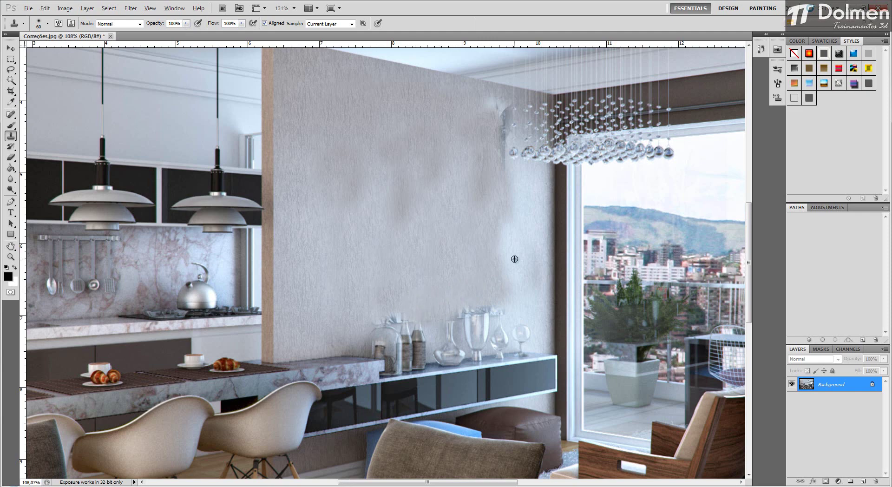
Step: Undo the aligned Clone Stamp strokes that cover the wall artwork
{"action": "scroll", "coordinate": [514, 259], "scroll_direction": "down", "scroll_amount": 5}
{"action": "key", "text": "alt"}
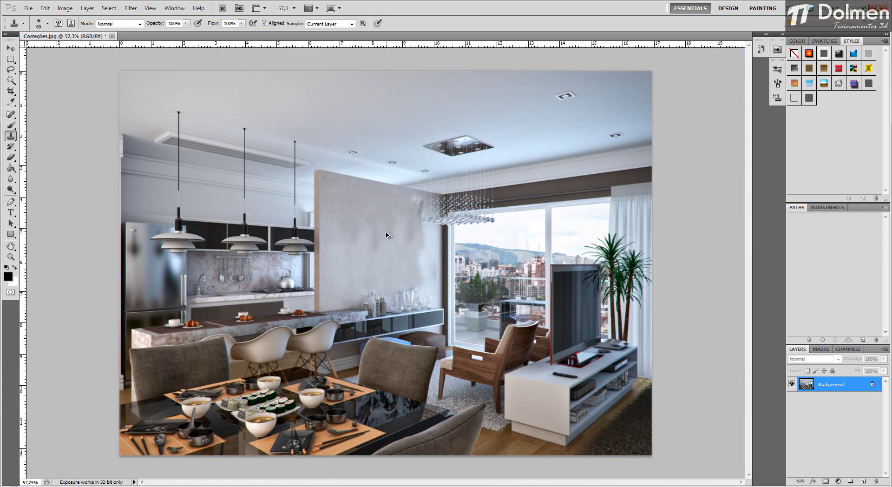
{"action": "key", "text": "ctrl+alt+z"}
{"action": "key", "text": "ctrl+alt+z"}
{"action": "key", "text": "ctrl+alt+z"}
{"action": "key", "text": "ctrl+alt+z"}
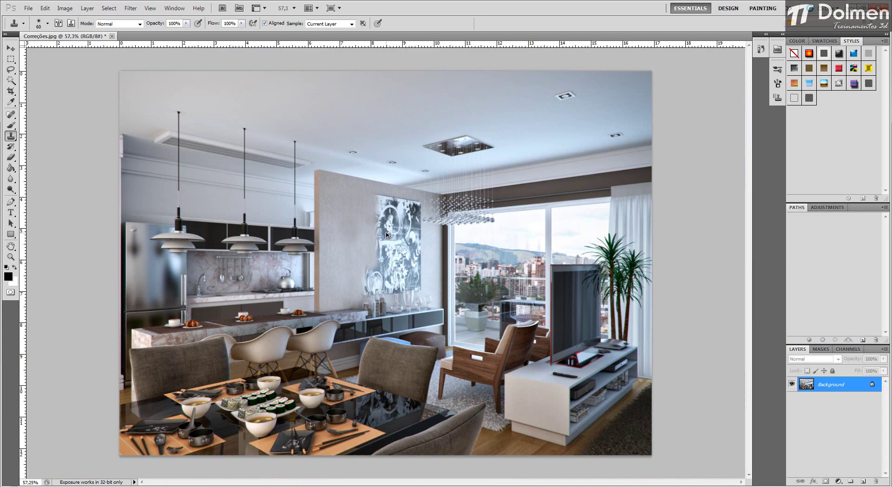
{"action": "key", "text": "ctrl+alt+z"}
{"action": "key", "text": "ctrl+alt+z"}
{"action": "key", "text": "ctrl+alt+z"}
{"action": "key", "text": "ctrl+alt+z"}
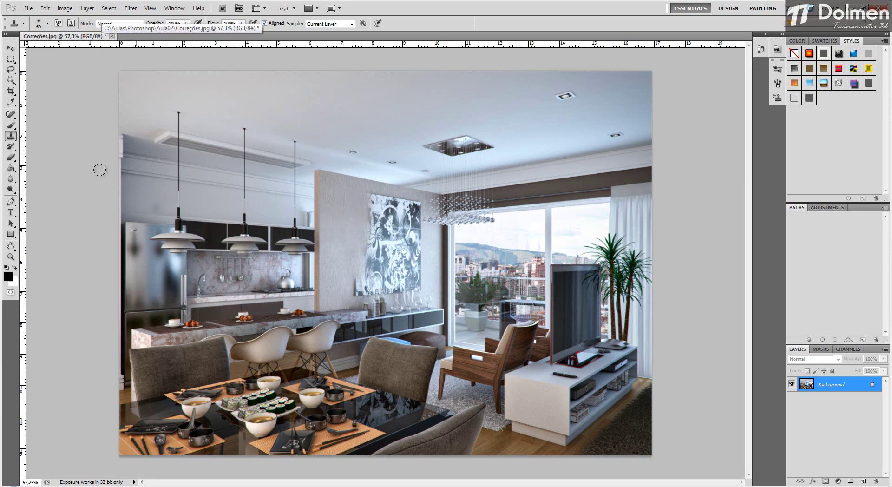
{"action": "left_click", "coordinate": [11, 136]}
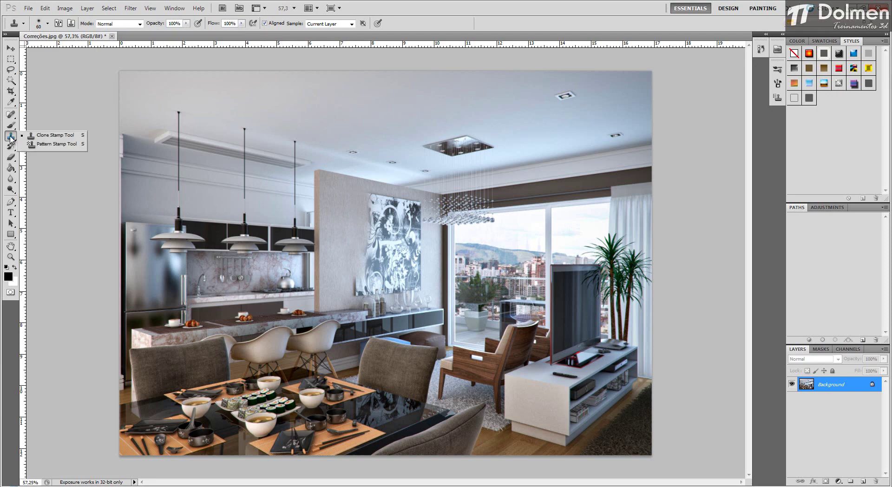
{"action": "left_click", "coordinate": [10, 137]}
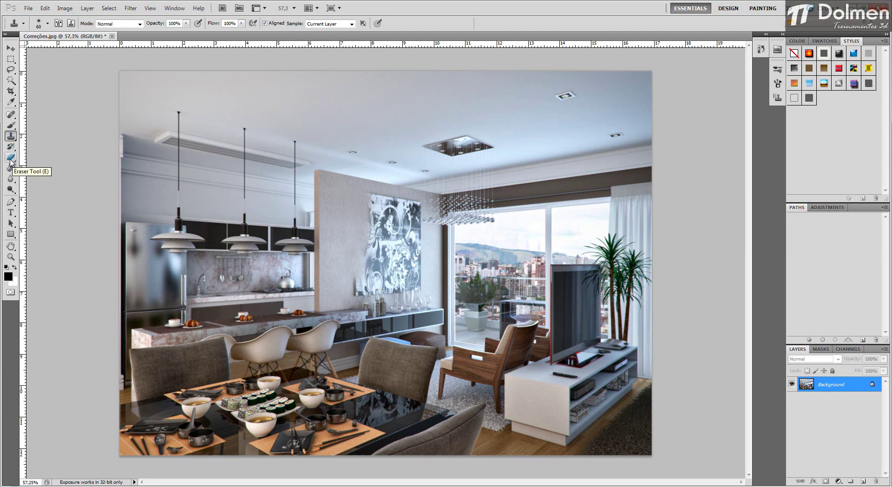
Step: Erase the large ceiling downlight with the Eraser, and undo that stroke
{"action": "left_click", "coordinate": [11, 158]}
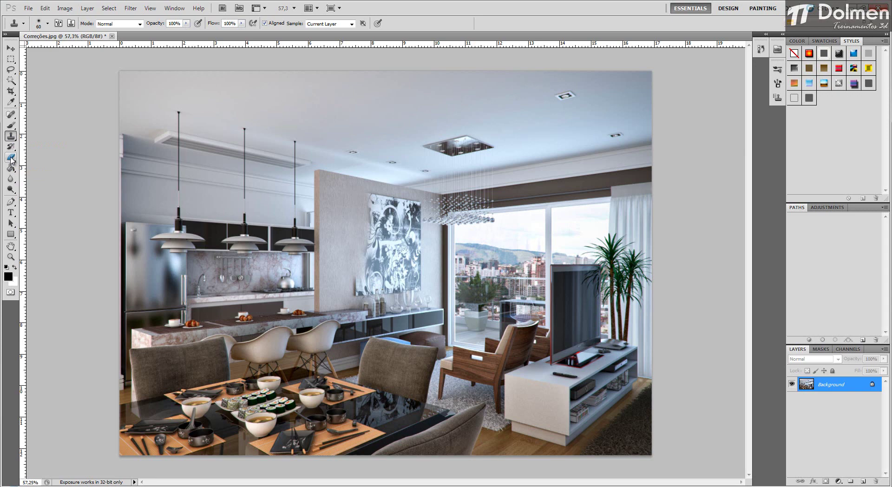
{"action": "left_click", "coordinate": [11, 158]}
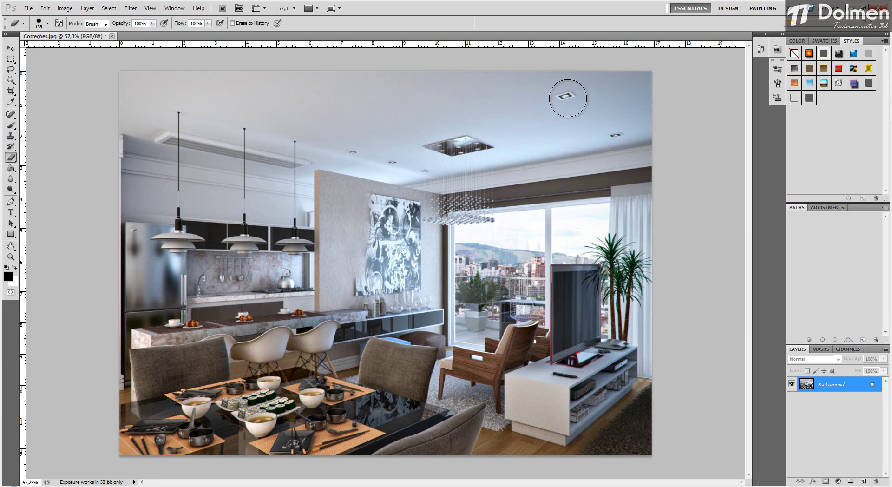
{"action": "left_click_drag", "start_coordinate": [542, 97], "coordinate": [579, 96]}
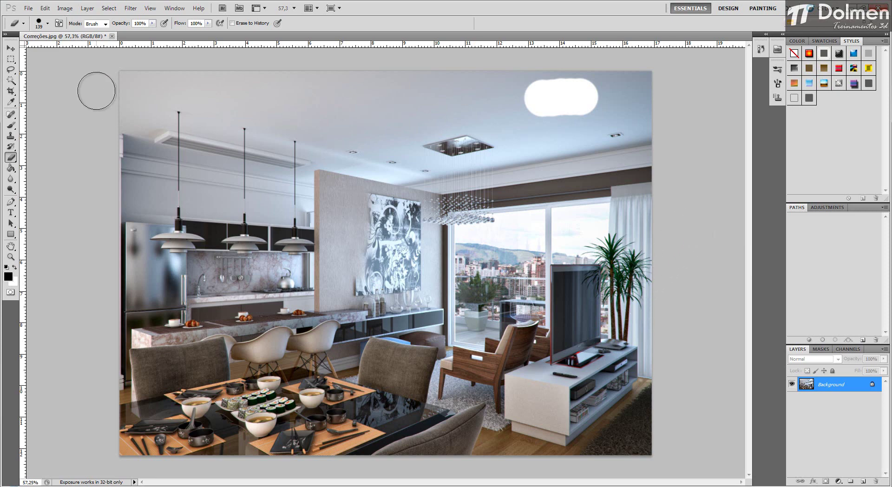
{"action": "left_click", "coordinate": [12, 49]}
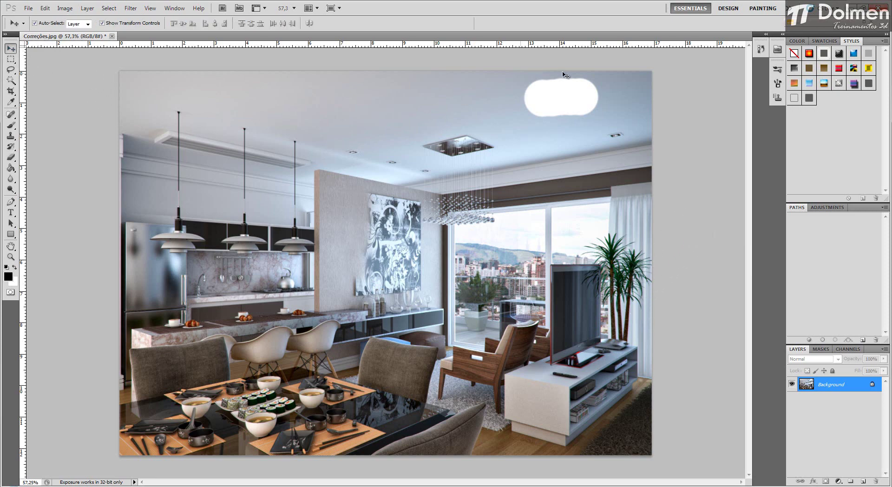
{"action": "key", "text": "ctrl+z"}
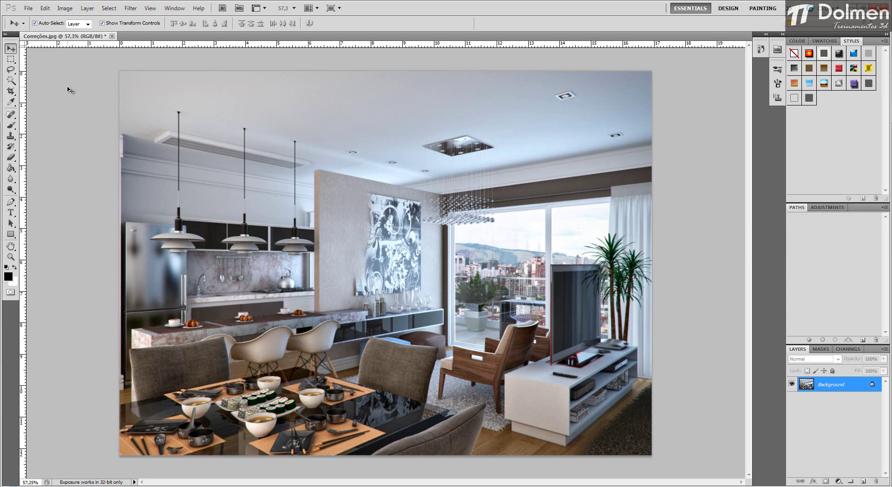
Step: Outline the large ceiling downlight with the Polygonal Lasso, remove it with a Content-Aware fill at 100% opacity, and deselect
{"action": "left_click", "coordinate": [11, 70]}
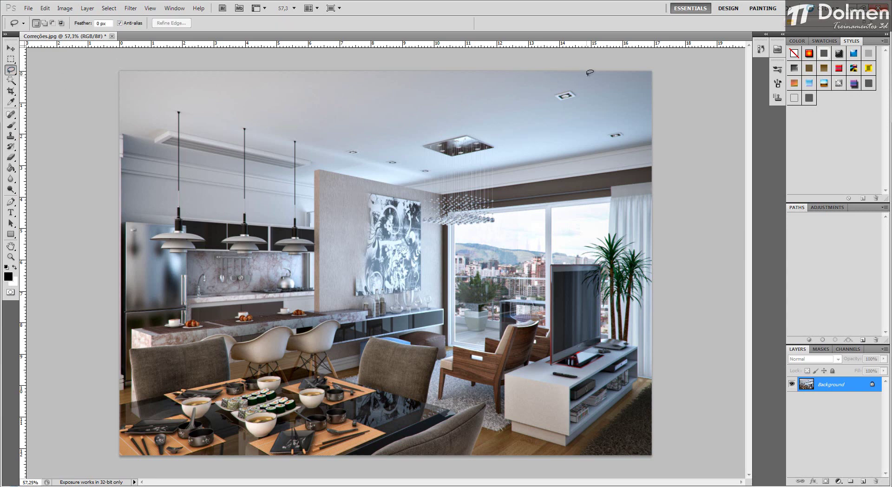
{"action": "left_click_drag", "start_coordinate": [12, 73], "coordinate": [49, 79]}
{"action": "key", "text": "shift+BackSpace"}
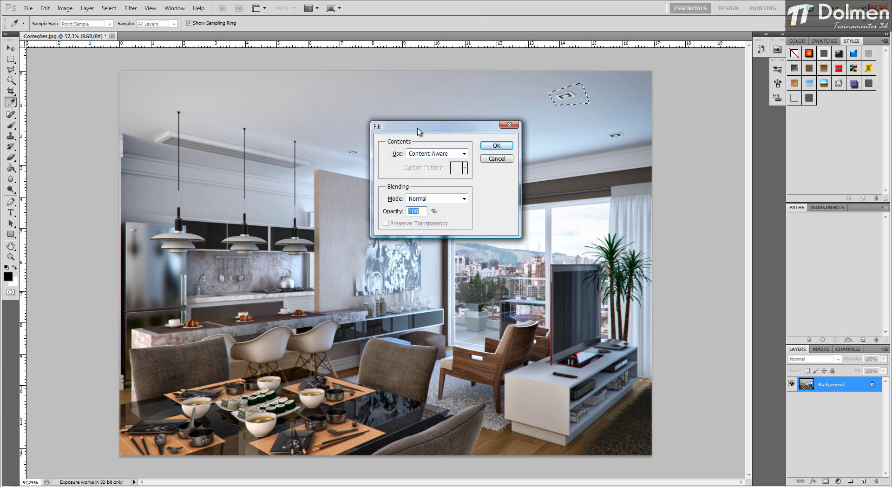
{"action": "left_click_drag", "start_coordinate": [418, 128], "coordinate": [361, 87]}
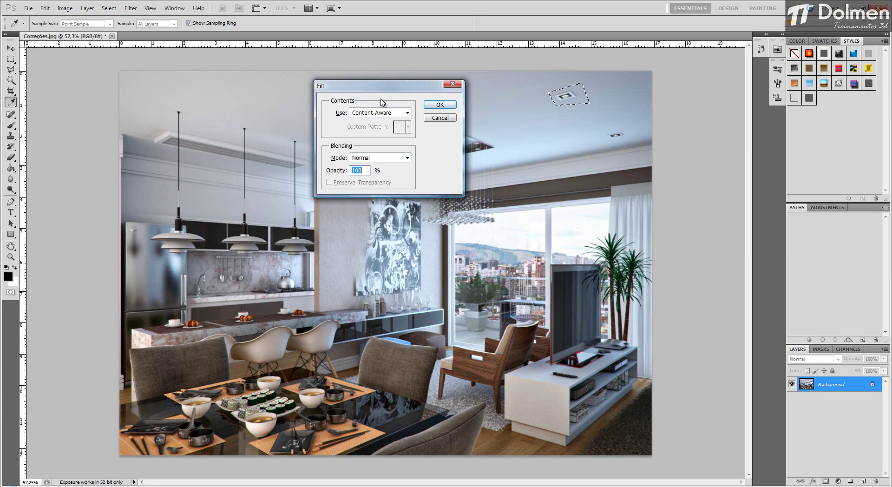
{"action": "left_click", "coordinate": [407, 113]}
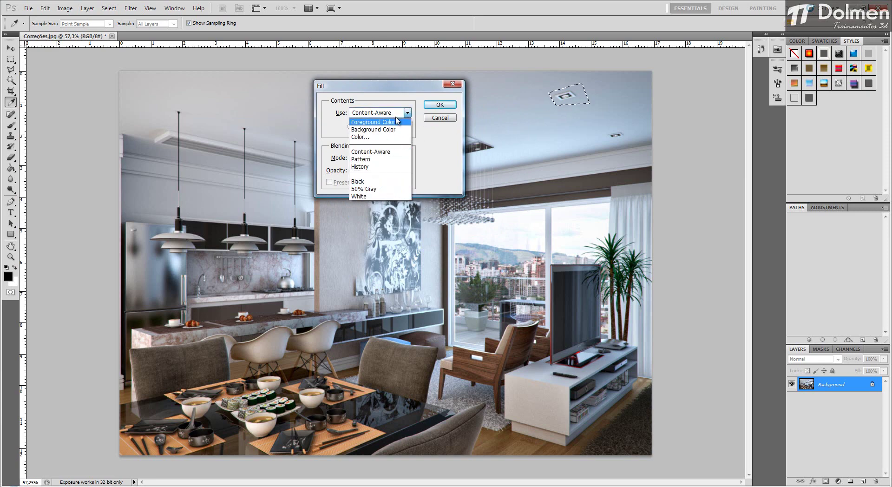
{"action": "left_click", "coordinate": [436, 139]}
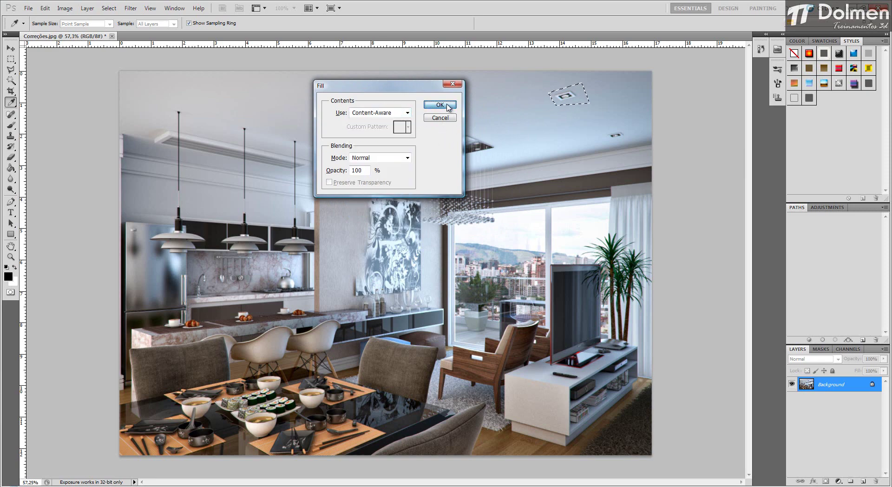
{"action": "left_click", "coordinate": [440, 105]}
{"action": "left_click", "coordinate": [11, 48]}
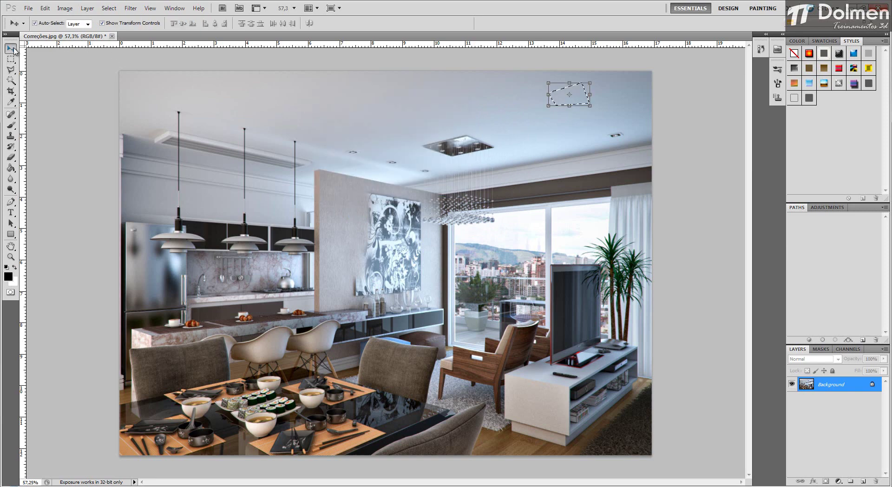
{"action": "key", "text": "ctrl+d"}
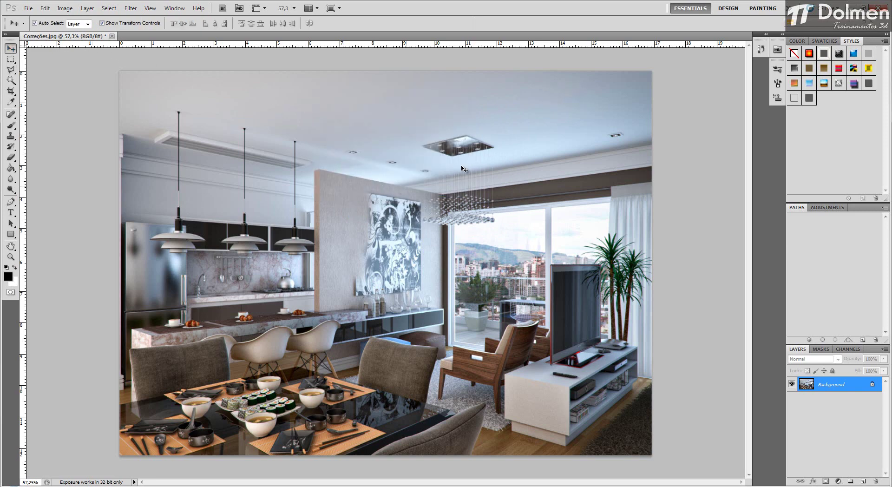
Step: Outline the ceiling downlight between the chandelier and the curtain wall with the Polygonal Lasso
{"action": "scroll", "coordinate": [576, 97], "scroll_direction": "up", "scroll_amount": 5, "text": "alt"}
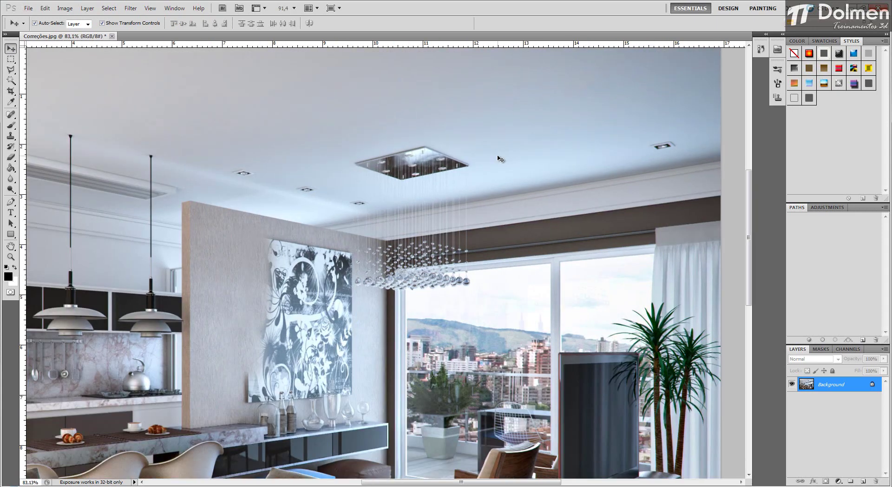
{"action": "scroll", "coordinate": [499, 154], "scroll_direction": "down", "scroll_amount": 2}
{"action": "left_click", "coordinate": [11, 70]}
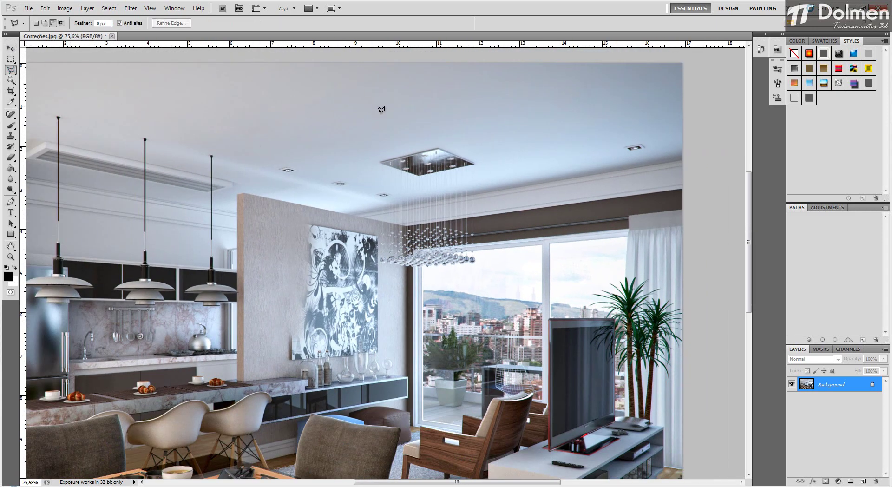
{"action": "left_click", "coordinate": [610, 142]}
{"action": "left_click", "coordinate": [628, 157]}
{"action": "left_click", "coordinate": [658, 146]}
{"action": "left_click", "coordinate": [640, 133]}
{"action": "left_click", "coordinate": [612, 141]}
Step: Try a Fill of the selected downlight with custom colour ff4b4b at 100% opacity in Normal mode, and clear the selection
{"action": "key", "text": "Delete"}
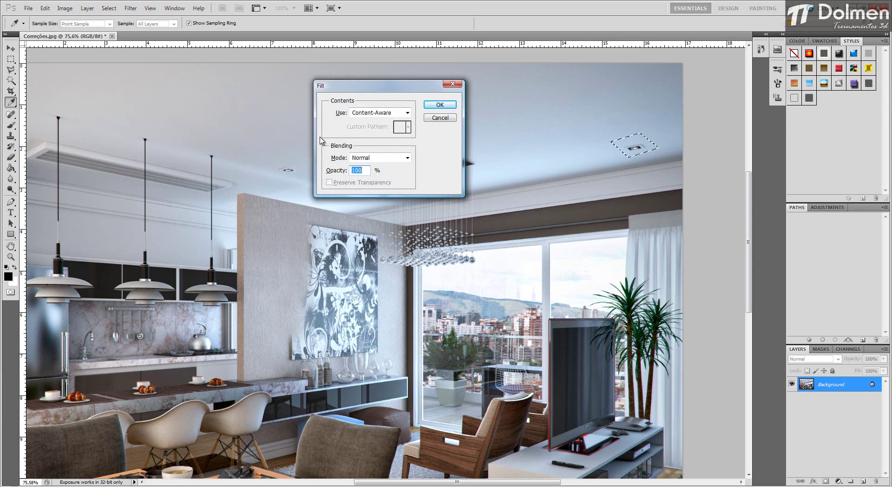
{"action": "left_click", "coordinate": [406, 114]}
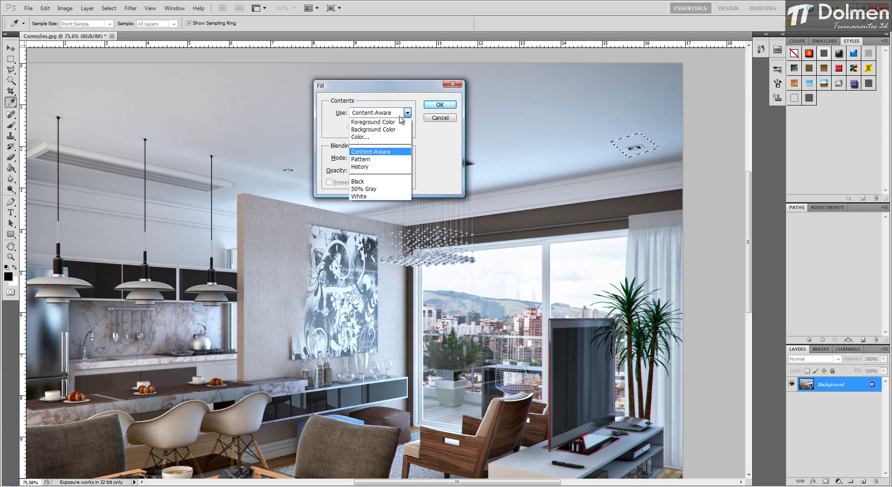
{"action": "left_click", "coordinate": [383, 137]}
{"action": "left_click_drag", "start_coordinate": [642, 235], "coordinate": [692, 192]}
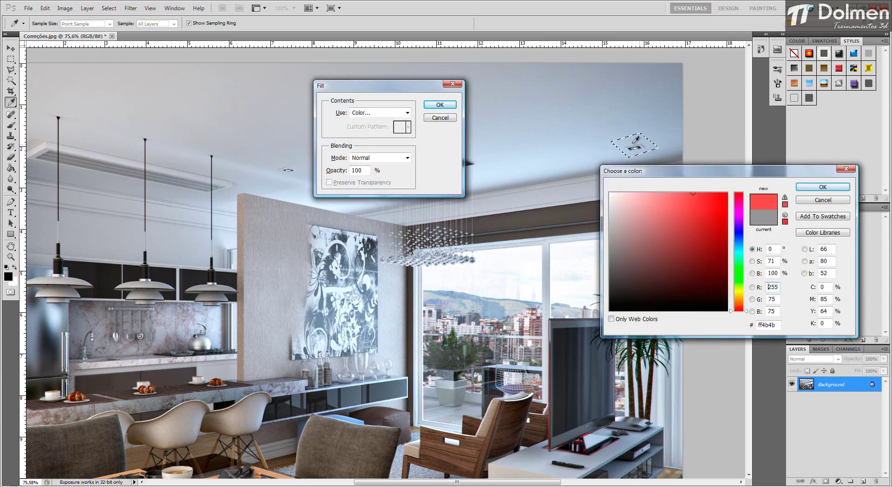
{"action": "left_click", "coordinate": [822, 187]}
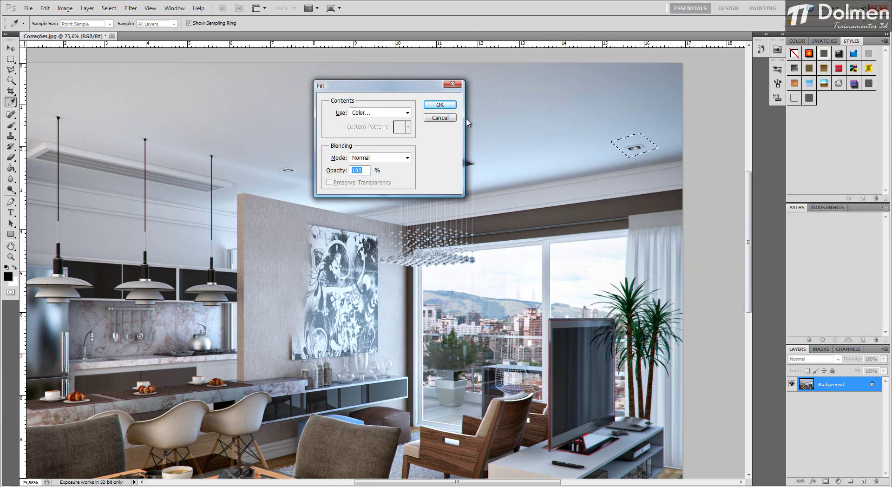
{"action": "left_click", "coordinate": [440, 105]}
{"action": "key", "text": "l"}
{"action": "key", "text": "ctrl+d"}
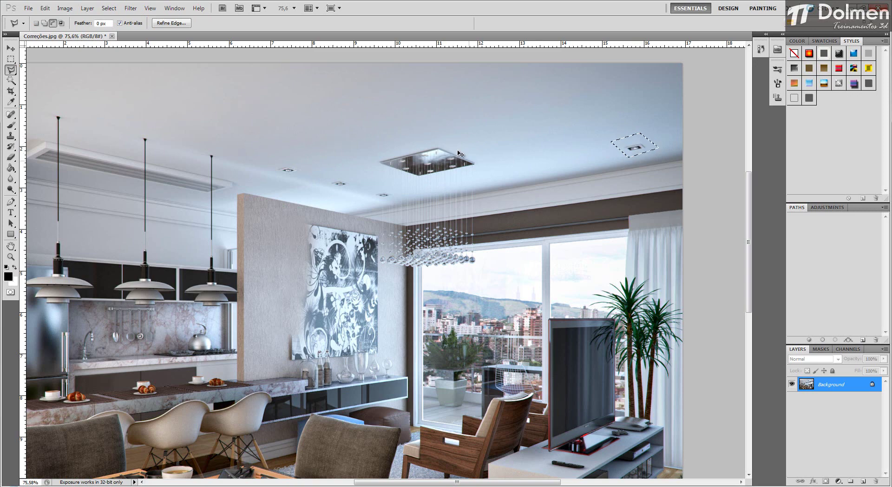
{"action": "key", "text": "v"}
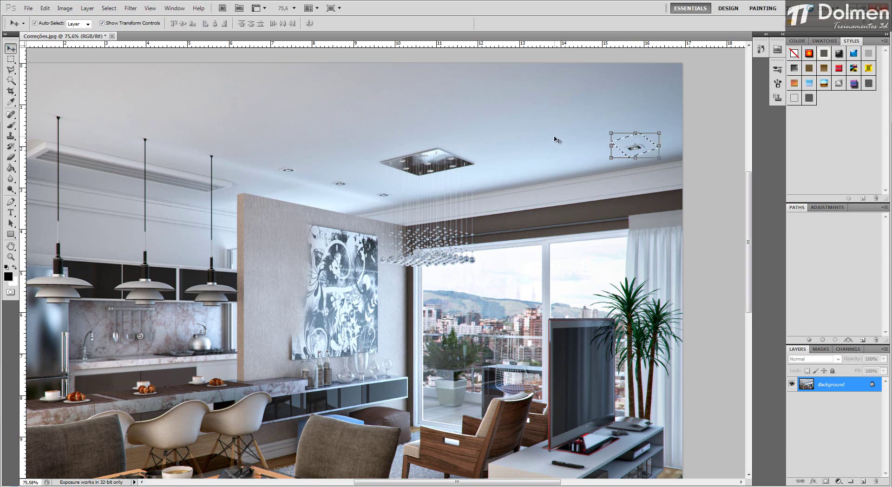
{"action": "key", "text": "ctrl+d"}
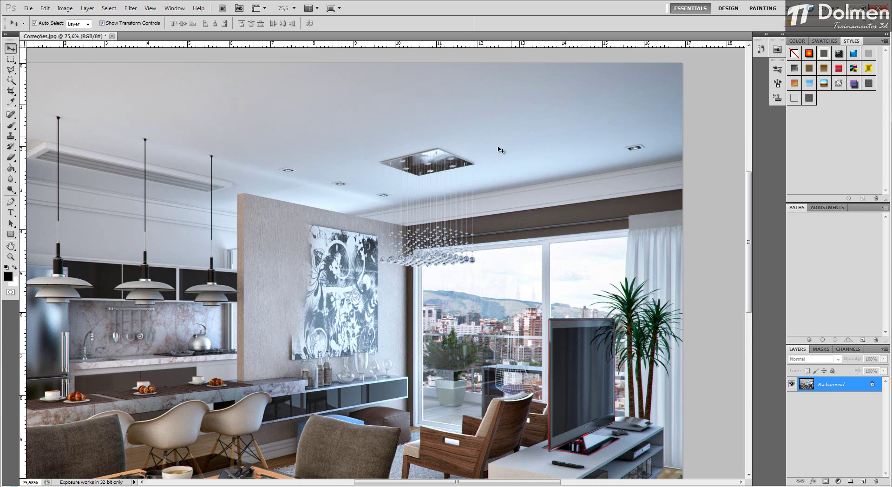
Step: Erase the ceiling across the full image width with the Background Eraser, using Find Edges limits, 50% tolerance and a 242 px brush
{"action": "scroll", "coordinate": [432, 176], "scroll_direction": "down", "scroll_amount": 2, "text": "alt"}
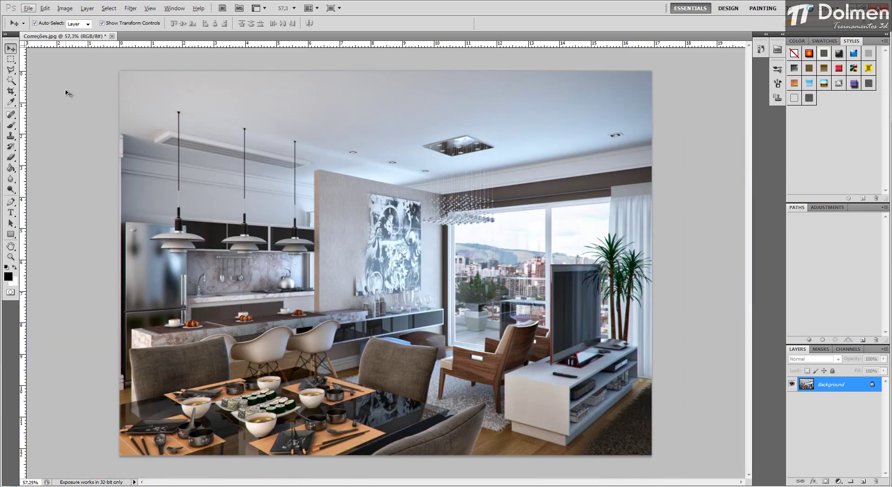
{"action": "left_click", "coordinate": [11, 158]}
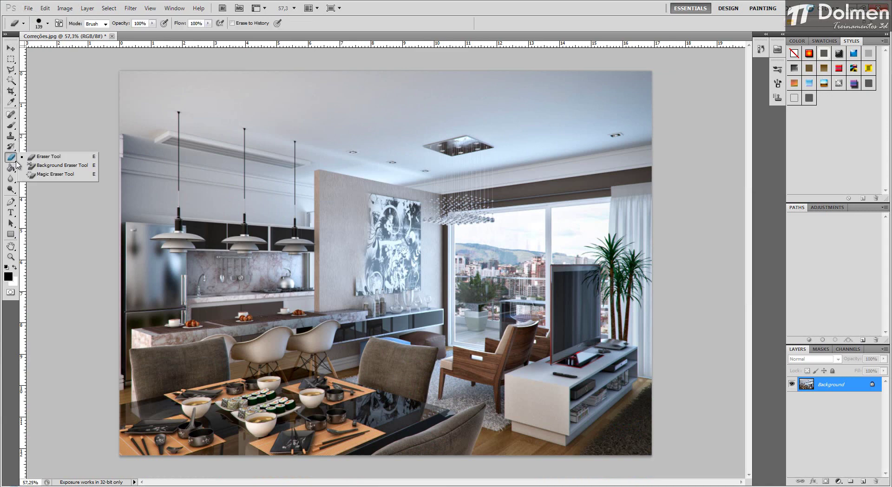
{"action": "left_click", "coordinate": [76, 166]}
{"action": "mouse_move", "coordinate": [305, 100]}
{"action": "left_mouse_down"}
{"action": "mouse_move", "coordinate": [452, 92]}
{"action": "mouse_move", "coordinate": [250, 84]}
{"action": "mouse_move", "coordinate": [375, 76]}
{"action": "left_mouse_up"}
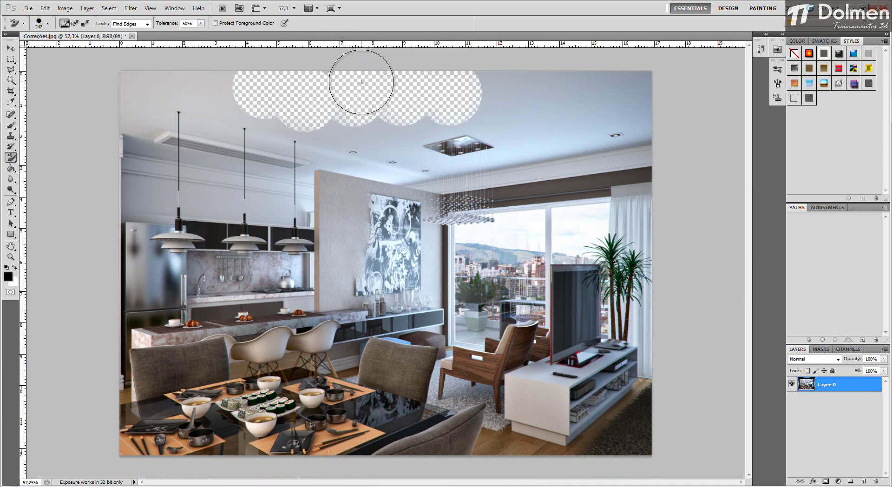
{"action": "left_click_drag", "start_coordinate": [445, 93], "coordinate": [650, 84]}
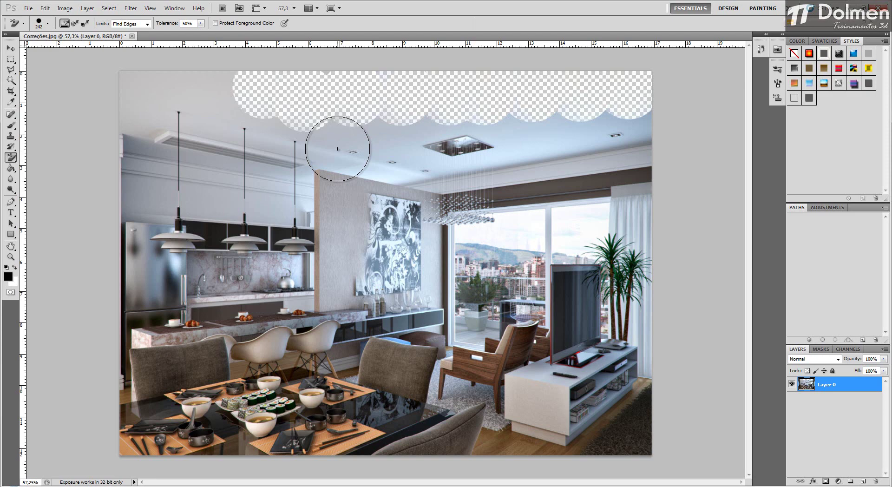
{"action": "left_click_drag", "start_coordinate": [200, 88], "coordinate": [120, 91]}
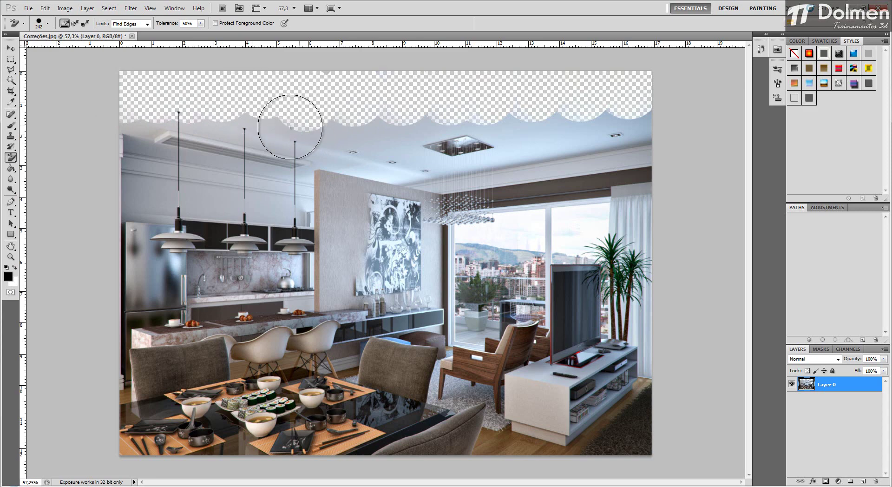
{"action": "mouse_move", "coordinate": [290, 127]}
{"action": "left_mouse_down"}
{"action": "mouse_move", "coordinate": [396, 148]}
{"action": "mouse_move", "coordinate": [322, 132]}
{"action": "mouse_move", "coordinate": [369, 133]}
{"action": "mouse_move", "coordinate": [350, 148]}
{"action": "mouse_move", "coordinate": [389, 156]}
{"action": "mouse_move", "coordinate": [420, 122]}
{"action": "mouse_move", "coordinate": [406, 121]}
{"action": "mouse_move", "coordinate": [611, 121]}
{"action": "mouse_move", "coordinate": [588, 123]}
{"action": "left_mouse_up"}
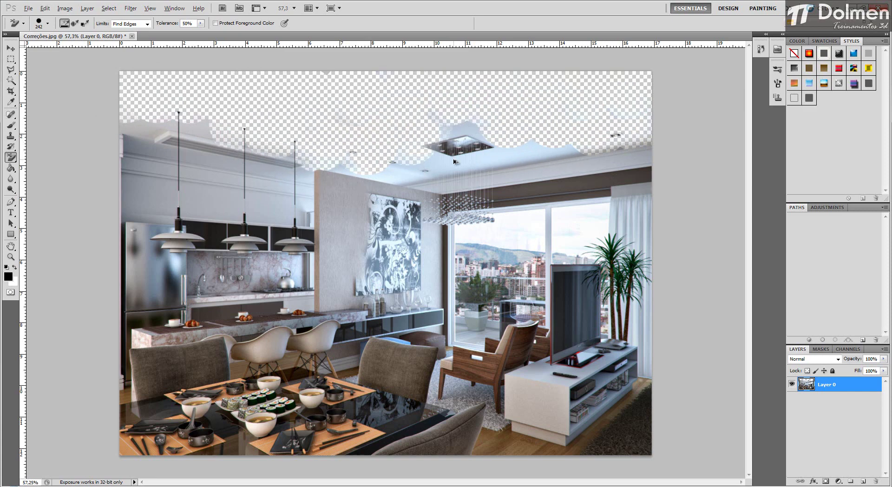
Step: Undo all the Background Eraser strokes on the ceiling and clear the downlight selection
{"action": "key", "text": "ctrl+alt+z"}
{"action": "key", "text": "ctrl+alt+z"}
{"action": "key", "text": "ctrl+alt+z"}
{"action": "key", "text": "ctrl+alt+z"}
{"action": "key", "text": "ctrl+alt+z"}
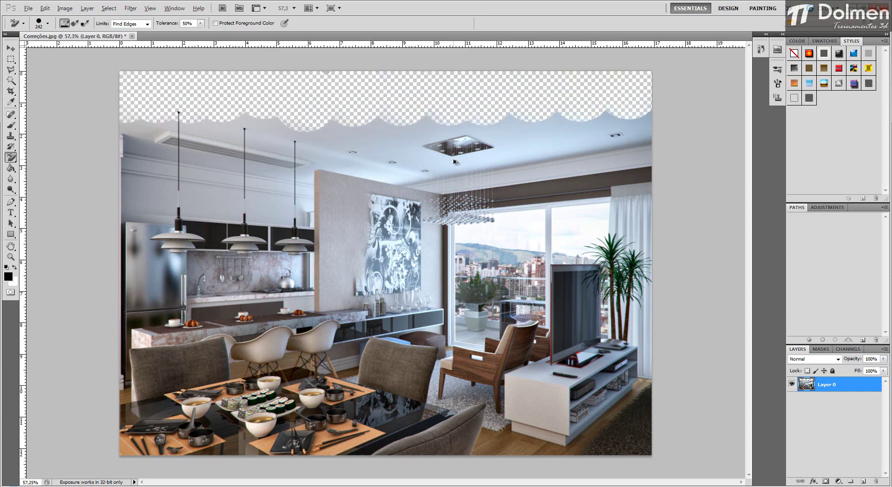
{"action": "key", "text": "ctrl+alt+z"}
{"action": "key", "text": "ctrl+alt+z"}
{"action": "key", "text": "ctrl+alt+z"}
{"action": "key", "text": "ctrl+alt+z"}
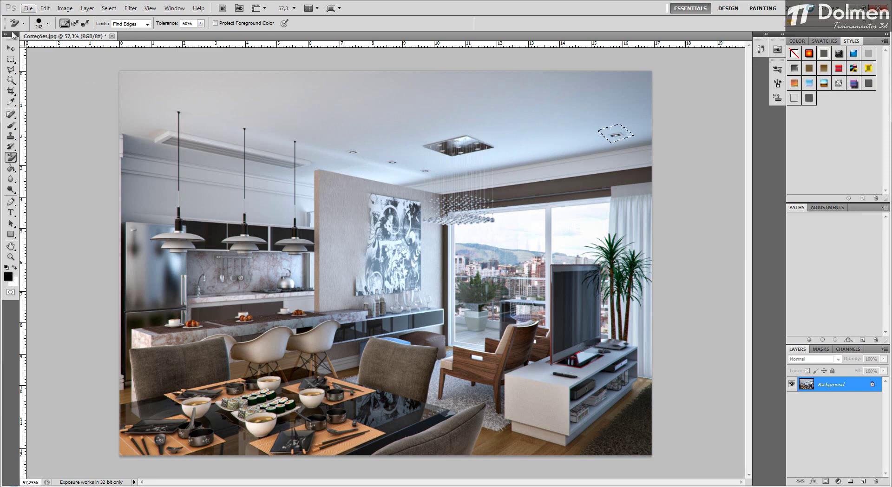
{"action": "left_click", "coordinate": [11, 49]}
{"action": "key", "text": "ctrl+d"}
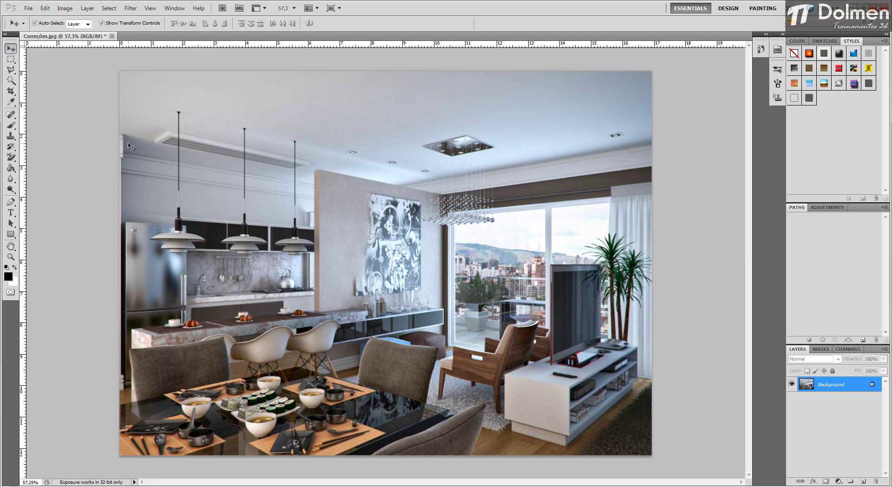
Step: Erase the ceiling area above the pendant lamps with the Magic Eraser at tolerance 10, contiguous, 100% opacity
{"action": "left_click", "coordinate": [12, 156]}
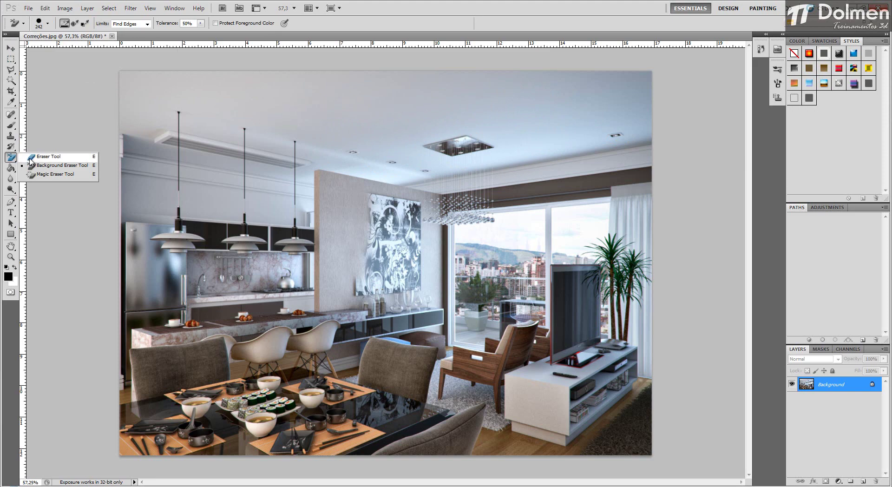
{"action": "left_click", "coordinate": [64, 175]}
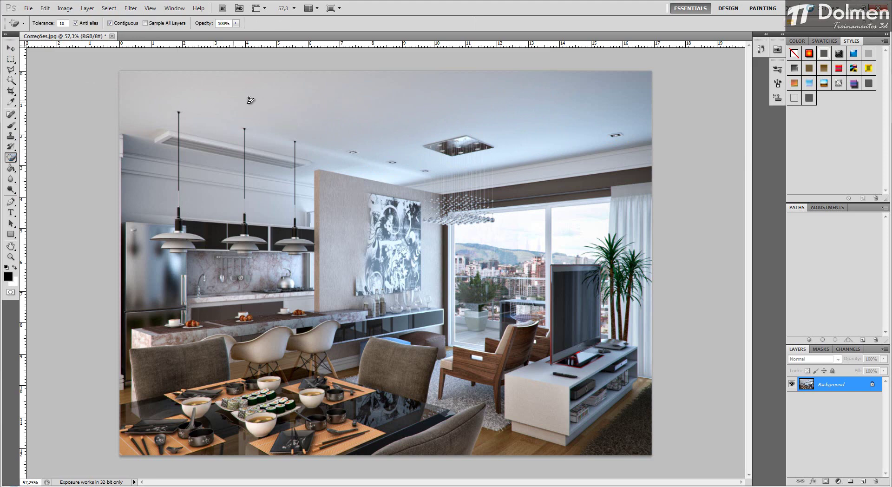
{"action": "left_click", "coordinate": [309, 96]}
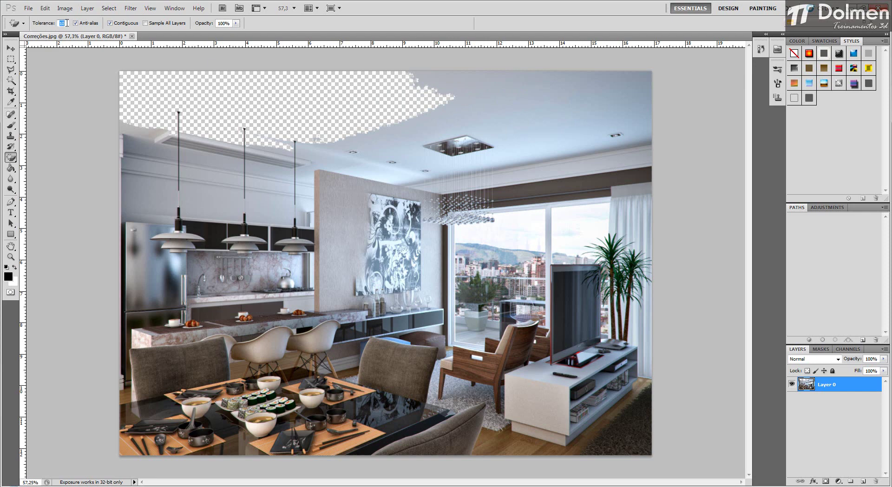
Step: Try the Magic Eraser at tolerance 50 on the remaining ceiling above the chandelier, and undo that erasure
{"action": "type", "text": "50"}
{"action": "left_click", "coordinate": [513, 104]}
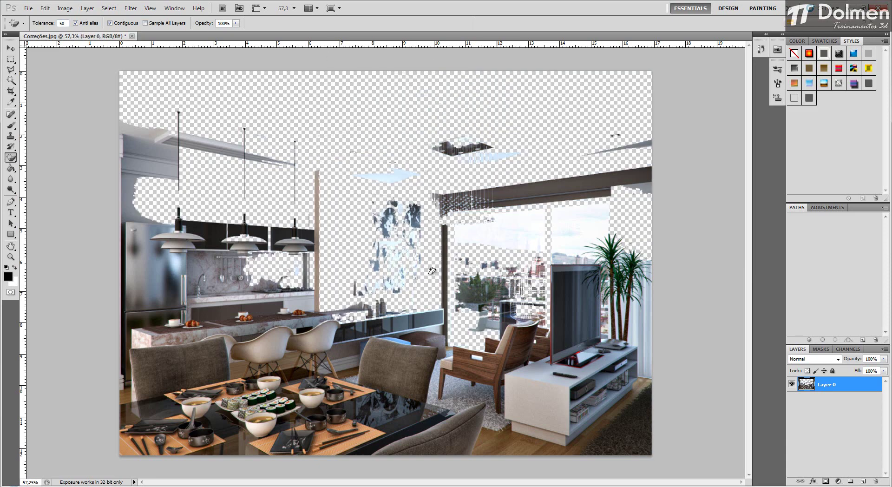
{"action": "key", "text": "ctrl+z"}
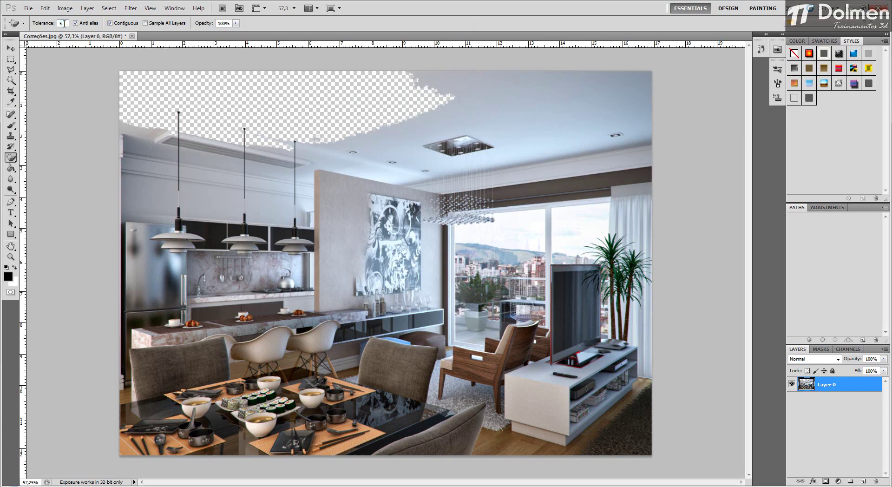
Step: Set the Magic Eraser tolerance to 5 and erase the remaining ceiling patches around the chandelier, the downlights and along the image's upper edge
{"action": "left_click", "coordinate": [513, 99]}
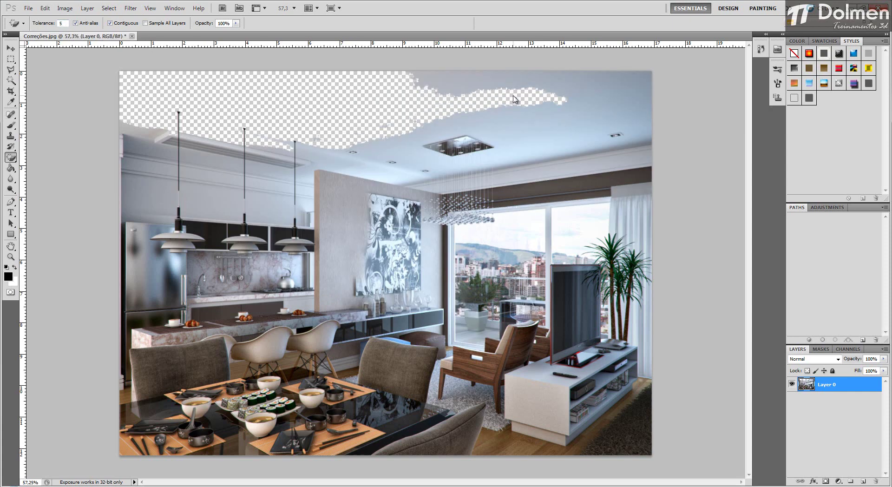
{"action": "left_click", "coordinate": [555, 91]}
{"action": "left_click", "coordinate": [585, 88]}
{"action": "left_click", "coordinate": [574, 105]}
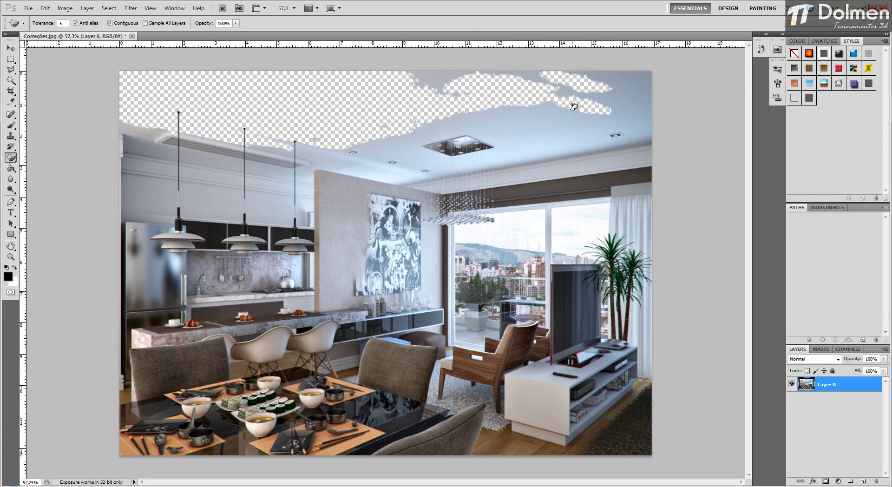
{"action": "left_click", "coordinate": [552, 127]}
{"action": "left_click", "coordinate": [531, 120]}
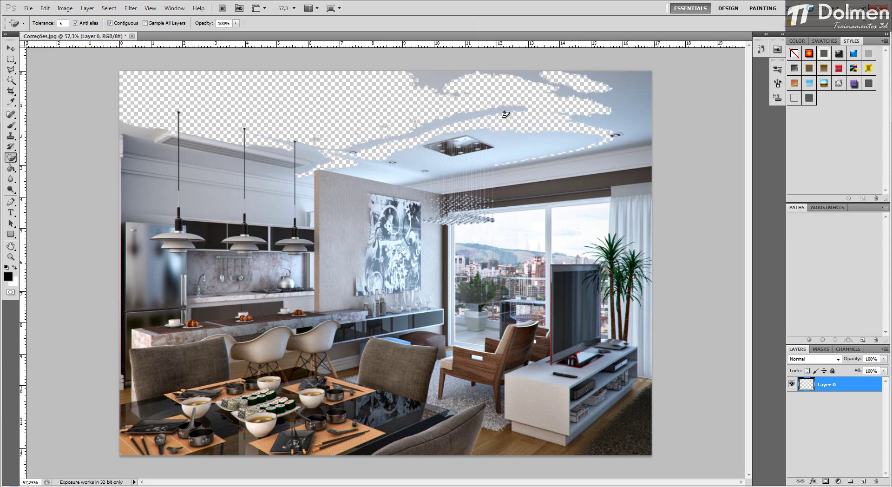
{"action": "left_click", "coordinate": [425, 132]}
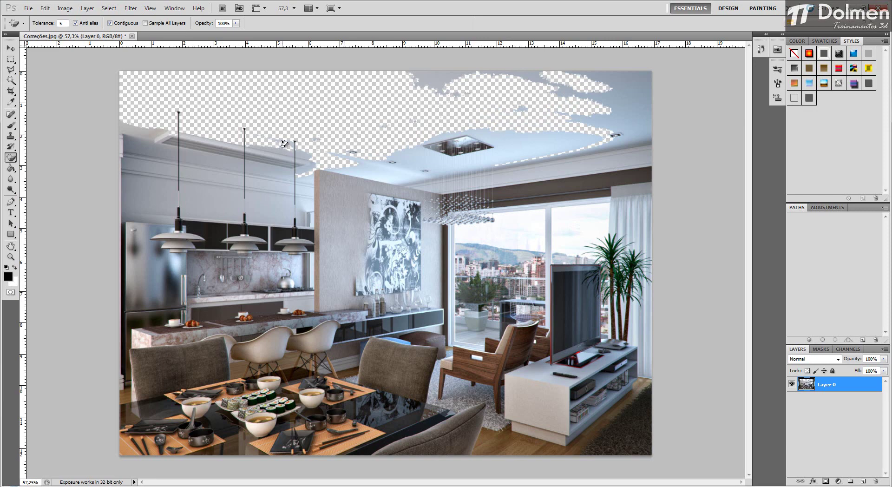
{"action": "left_click", "coordinate": [373, 170]}
{"action": "left_click", "coordinate": [360, 163]}
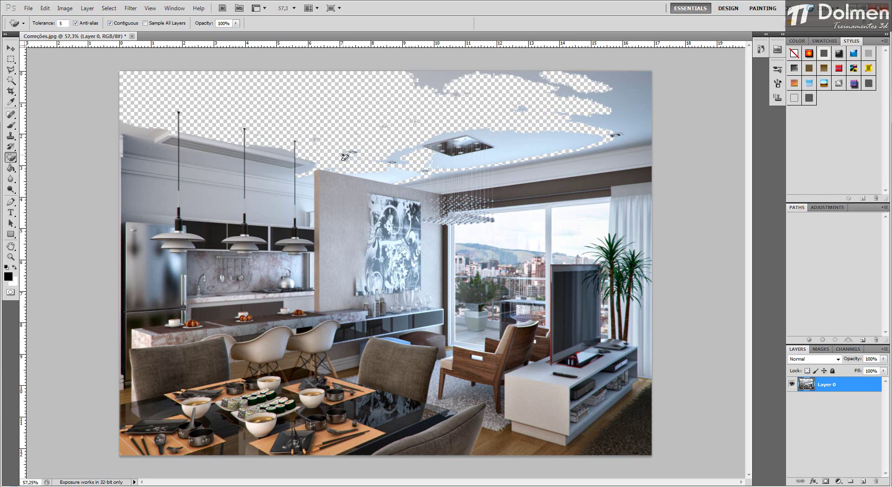
{"action": "left_click", "coordinate": [395, 156]}
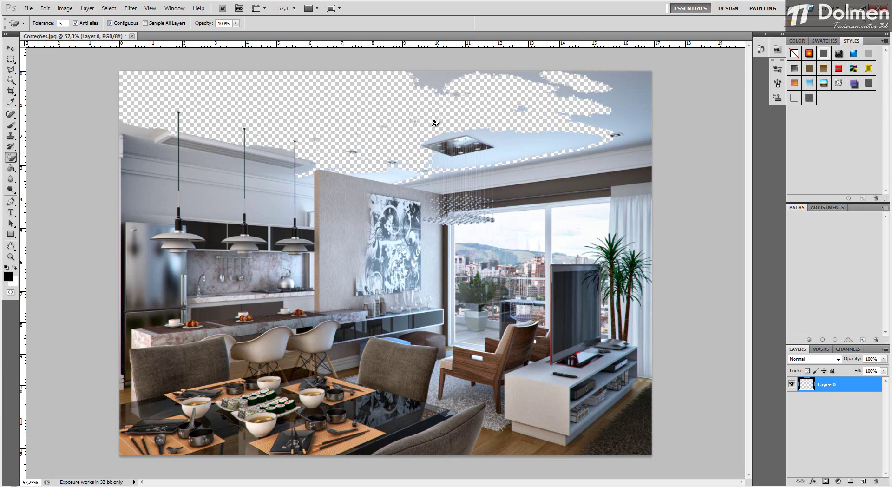
{"action": "left_click", "coordinate": [457, 133]}
{"action": "left_click", "coordinate": [505, 149]}
{"action": "left_click", "coordinate": [514, 139]}
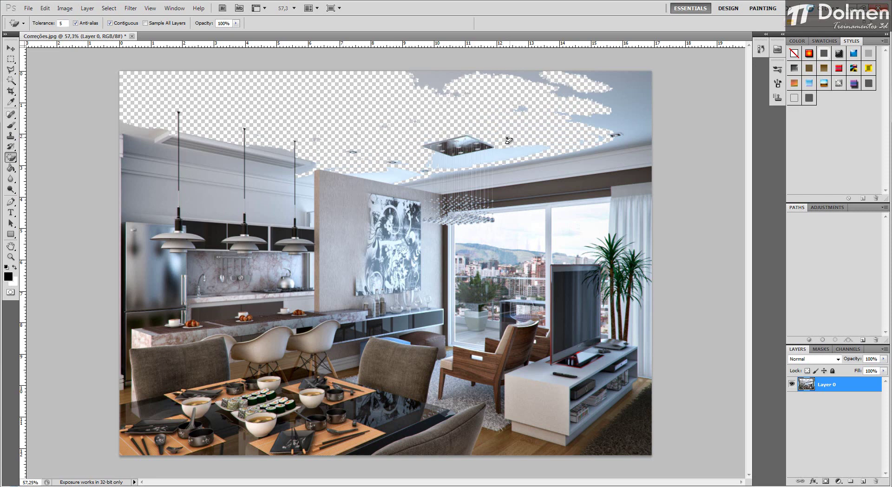
{"action": "left_click", "coordinate": [525, 150]}
{"action": "left_click", "coordinate": [620, 124]}
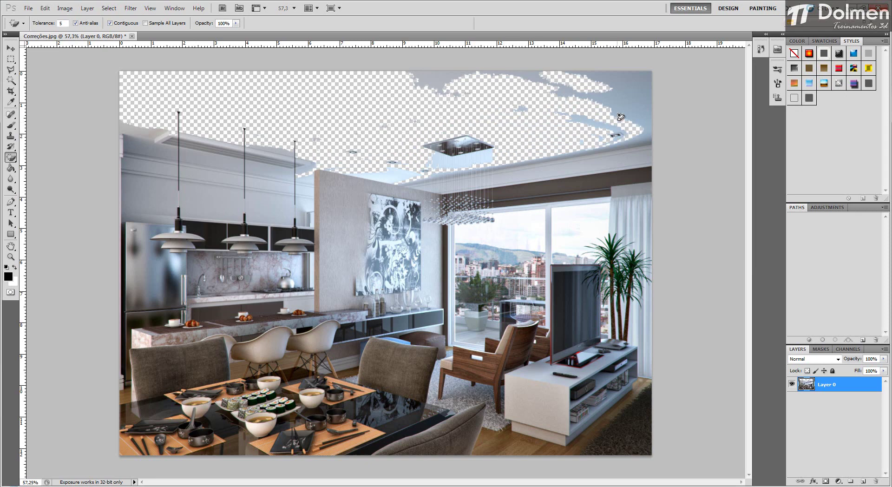
{"action": "left_click", "coordinate": [624, 102]}
{"action": "left_click", "coordinate": [625, 102]}
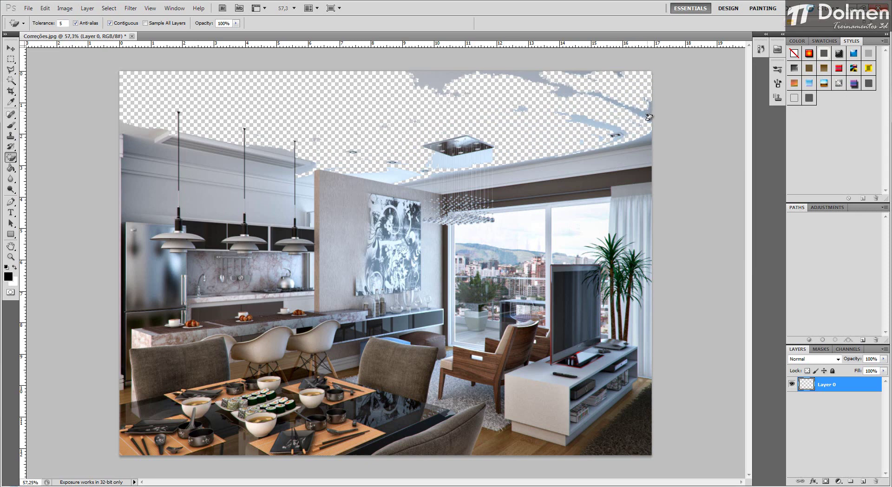
{"action": "left_click", "coordinate": [612, 104]}
{"action": "left_click", "coordinate": [575, 95]}
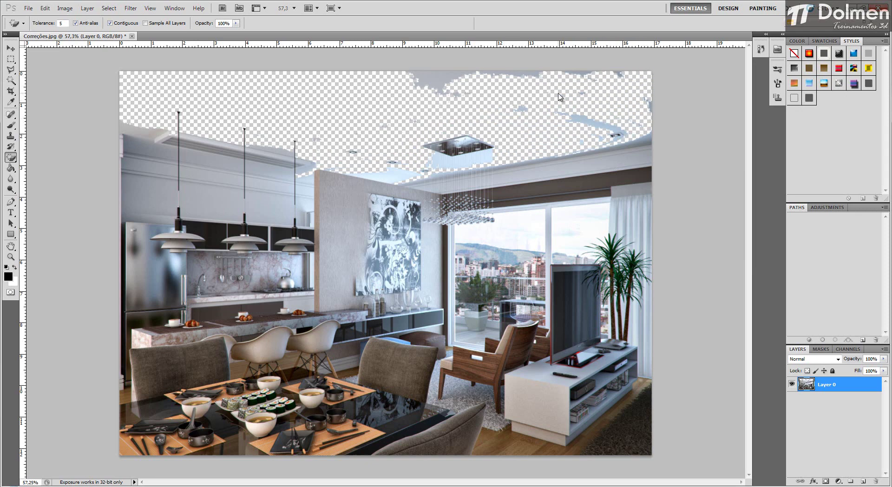
{"action": "left_click", "coordinate": [538, 76]}
{"action": "left_click", "coordinate": [474, 77]}
{"action": "left_click", "coordinate": [415, 82]}
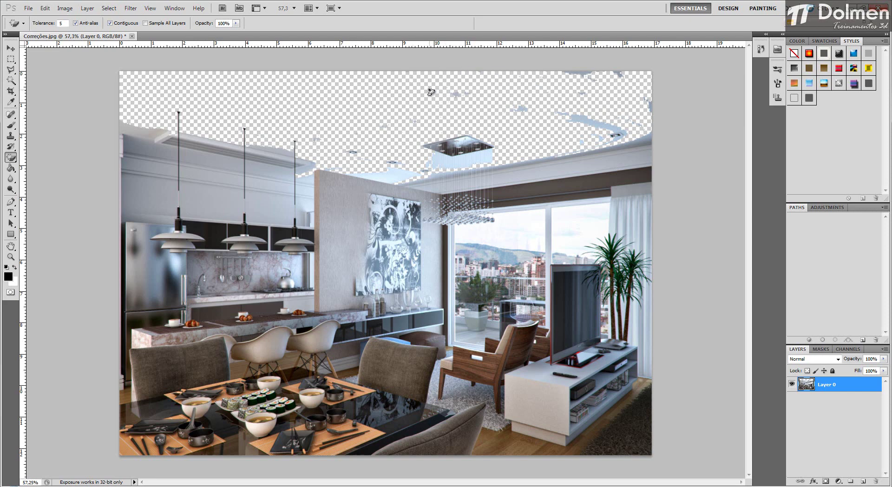
{"action": "left_click", "coordinate": [135, 129]}
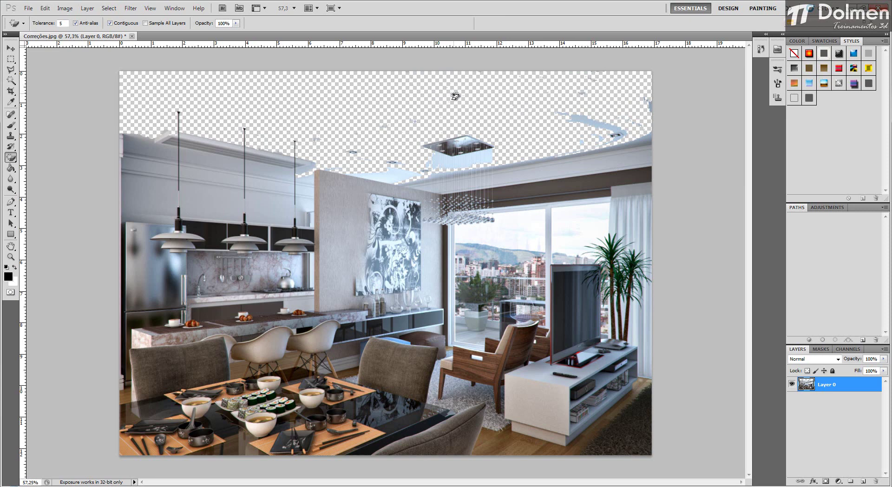
Step: Erase the ceiling patches around the downlight near the curtain with the Magic Eraser, and revert Correções.jpg to its saved version
{"action": "left_click", "coordinate": [574, 119]}
{"action": "left_click", "coordinate": [639, 135]}
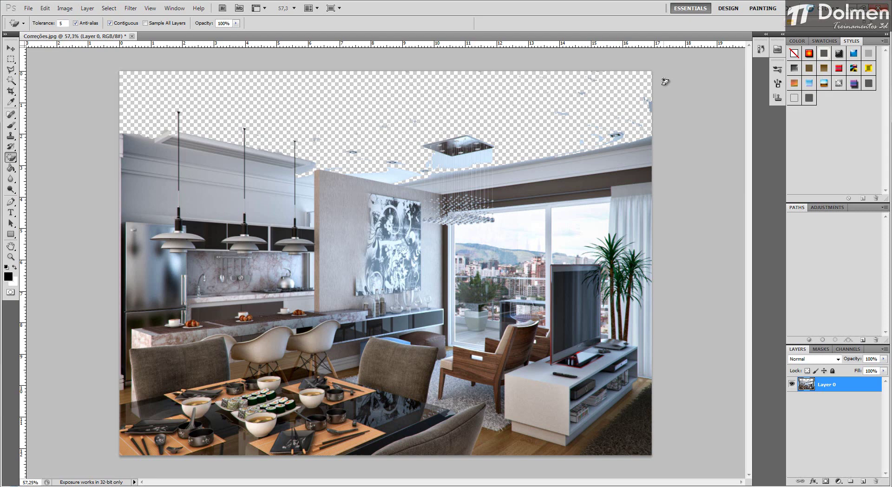
{"action": "left_click", "coordinate": [24, 7]}
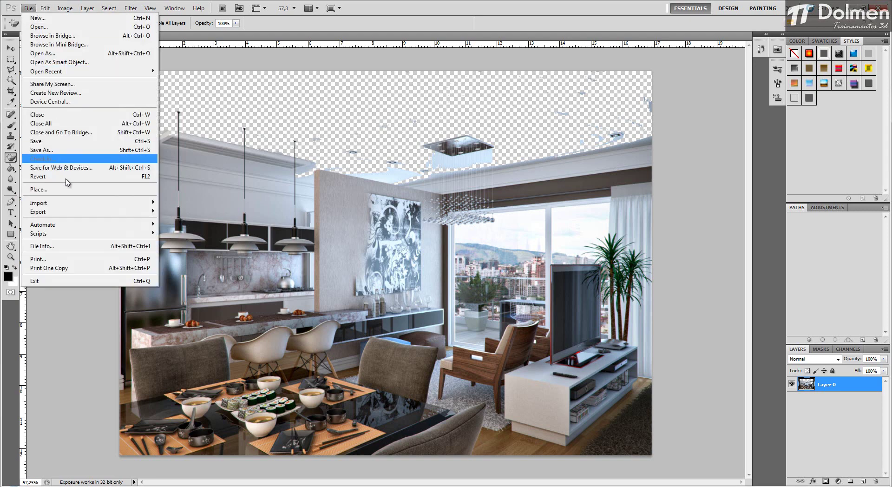
{"action": "left_click", "coordinate": [38, 176]}
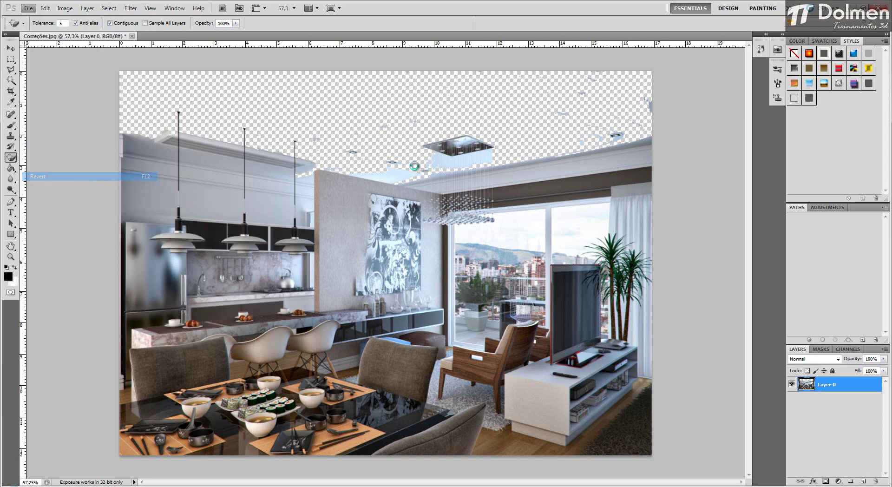
{"action": "left_click", "coordinate": [8, 50]}
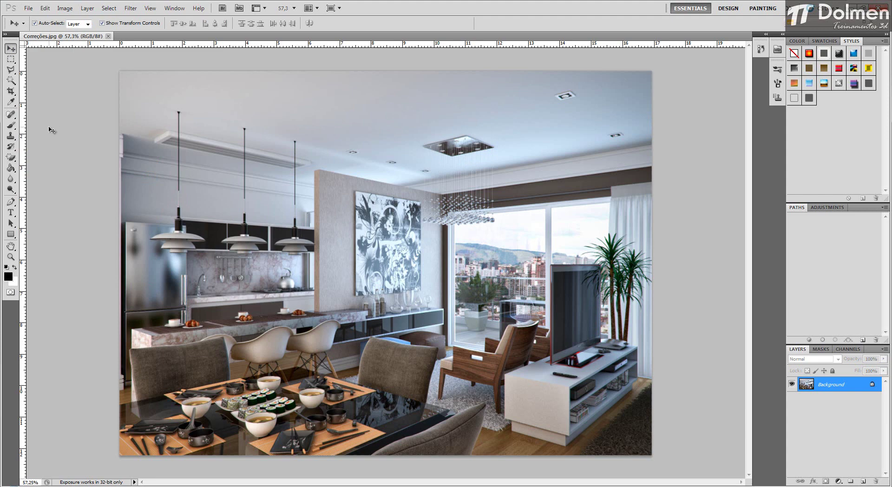
Step: Blur the place settings and tableware on the dining table with the Blur tool at 76% strength and a 326 px brush
{"action": "left_click", "coordinate": [13, 183]}
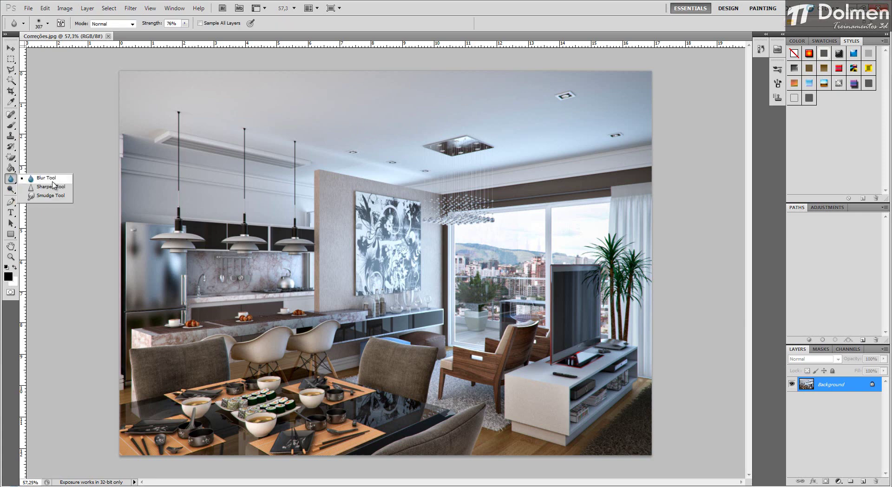
{"action": "left_click", "coordinate": [42, 179]}
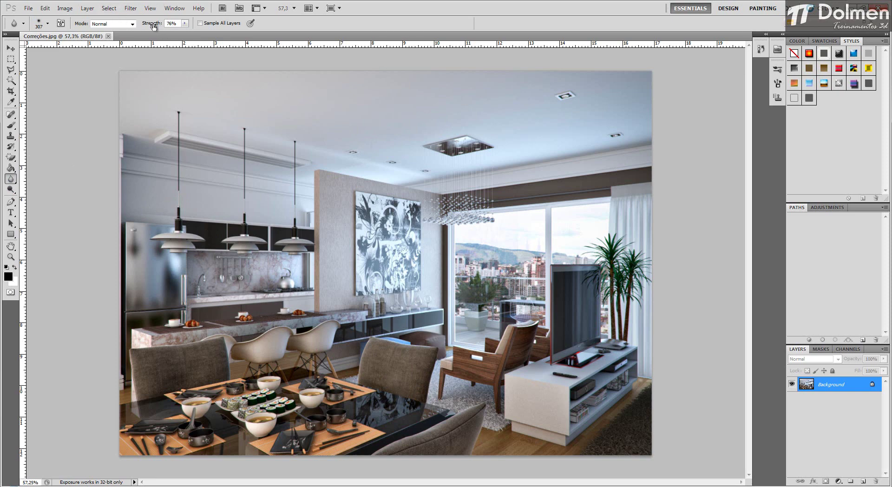
{"action": "scroll", "coordinate": [285, 279], "scroll_direction": "up", "scroll_amount": 3}
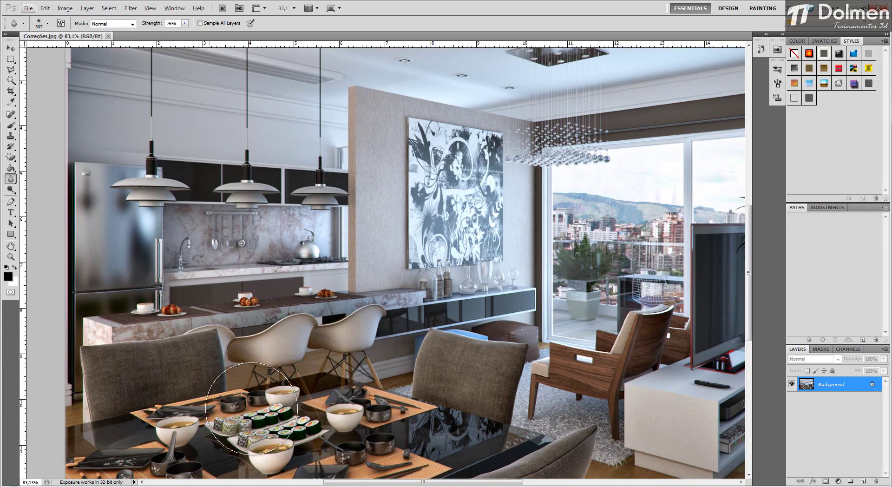
{"action": "mouse_move", "coordinate": [209, 408]}
{"action": "left_mouse_down"}
{"action": "mouse_move", "coordinate": [284, 278]}
{"action": "mouse_move", "coordinate": [338, 277]}
{"action": "mouse_move", "coordinate": [318, 261]}
{"action": "mouse_move", "coordinate": [346, 257]}
{"action": "left_mouse_up"}
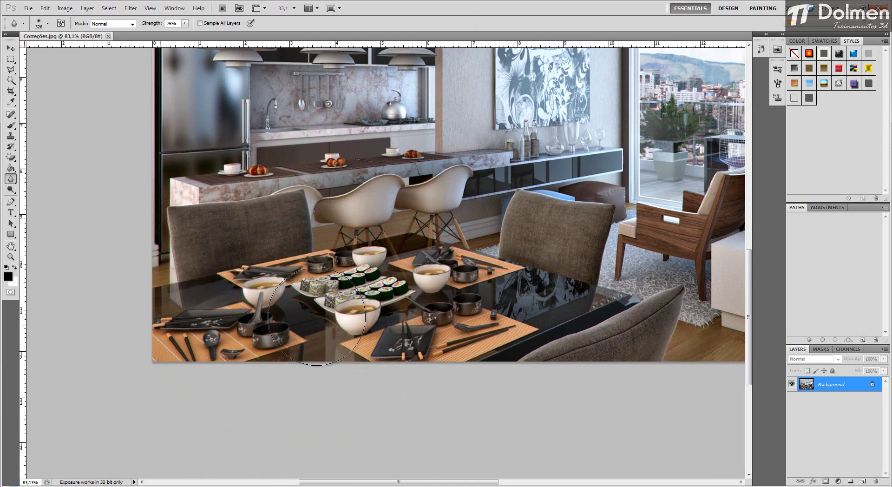
{"action": "mouse_move", "coordinate": [165, 337]}
{"action": "left_mouse_down"}
{"action": "mouse_move", "coordinate": [216, 340]}
{"action": "mouse_move", "coordinate": [151, 341]}
{"action": "mouse_move", "coordinate": [259, 342]}
{"action": "mouse_move", "coordinate": [113, 325]}
{"action": "left_mouse_up"}
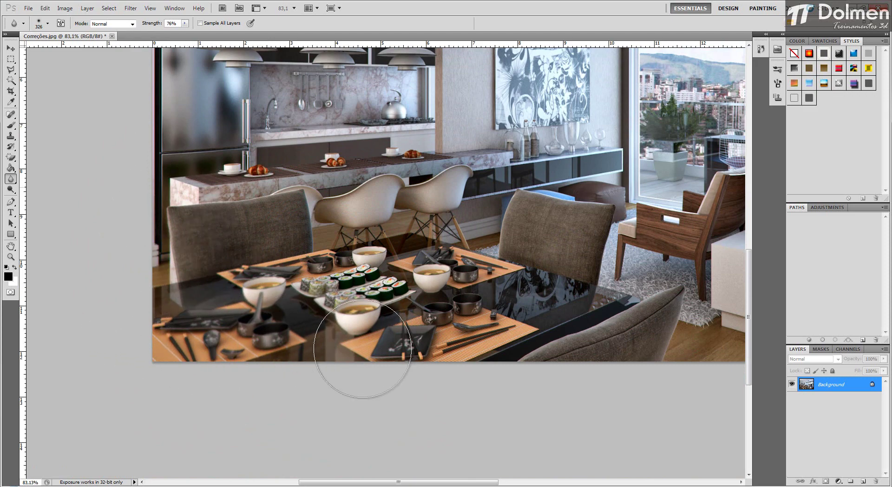
{"action": "mouse_move", "coordinate": [436, 349]}
{"action": "left_mouse_down"}
{"action": "mouse_move", "coordinate": [378, 348]}
{"action": "mouse_move", "coordinate": [553, 348]}
{"action": "mouse_move", "coordinate": [414, 335]}
{"action": "mouse_move", "coordinate": [664, 324]}
{"action": "left_mouse_up"}
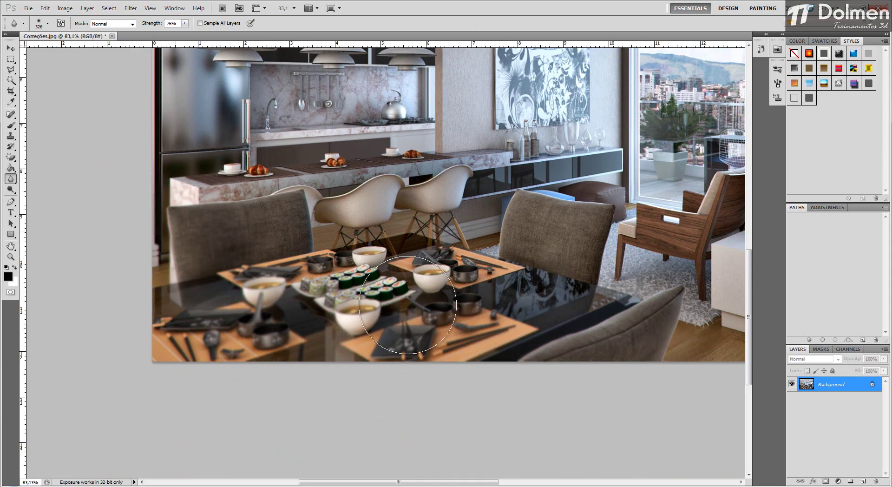
{"action": "scroll", "coordinate": [429, 365], "scroll_direction": "down", "scroll_amount": 2}
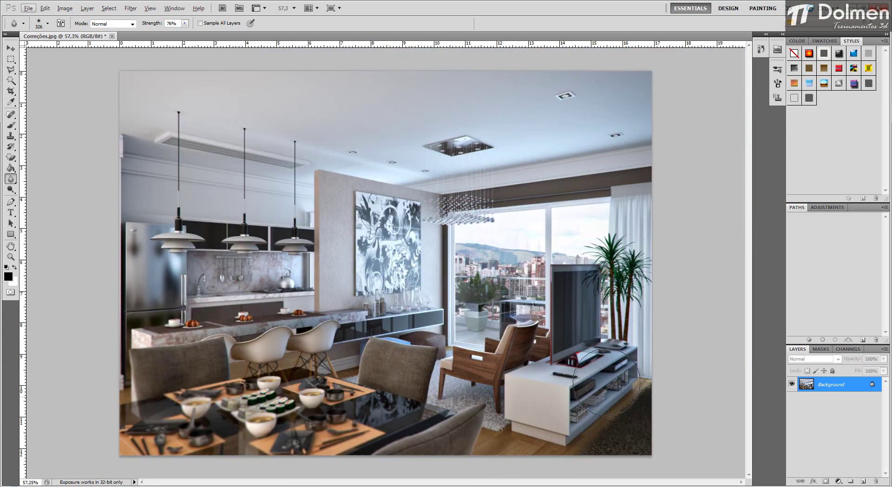
{"action": "key", "text": "alt"}
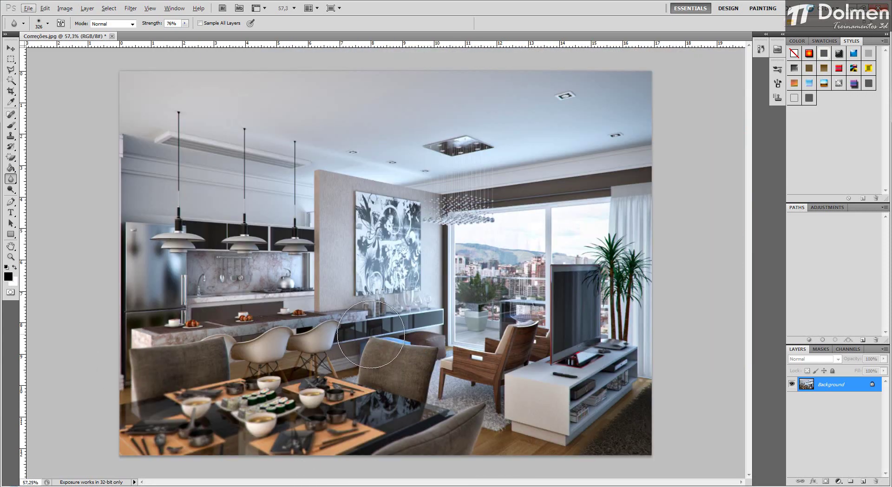
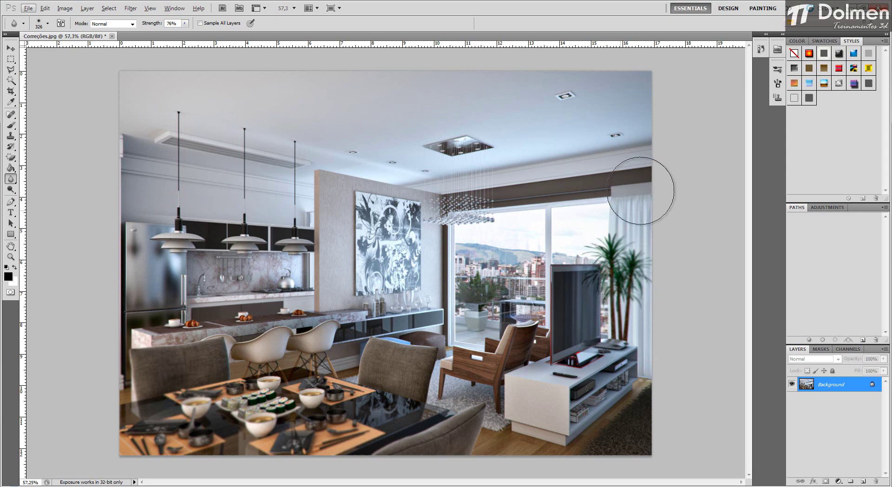
{"action": "key", "text": "alt"}
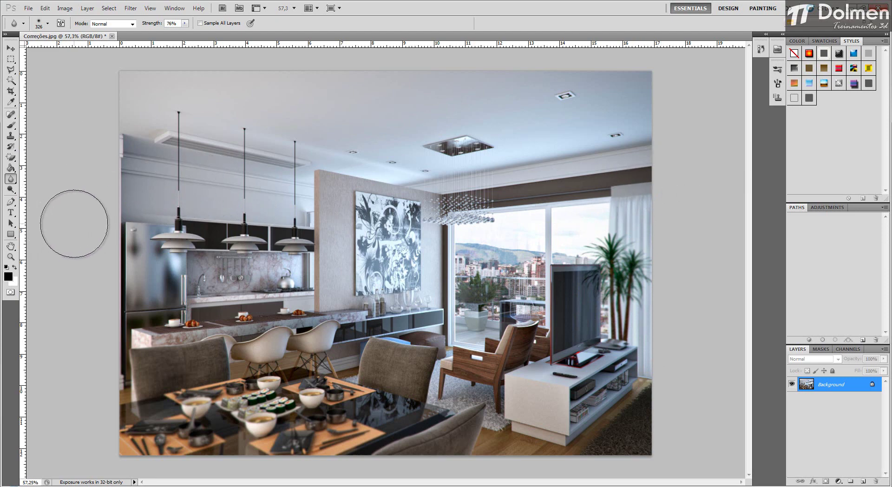
Step: Undo the blur strokes on the dining table and revert the image to its saved version
{"action": "key", "text": "ctrl+alt+z"}
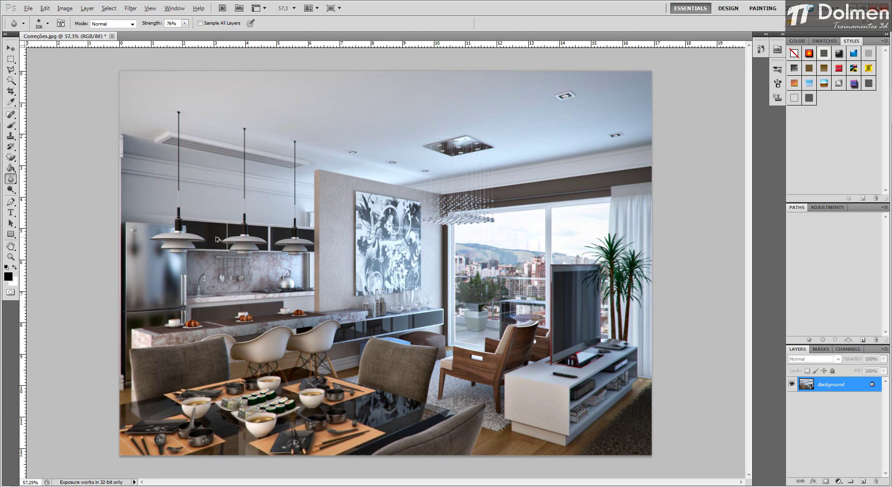
{"action": "key", "text": "ctrl+shift+z"}
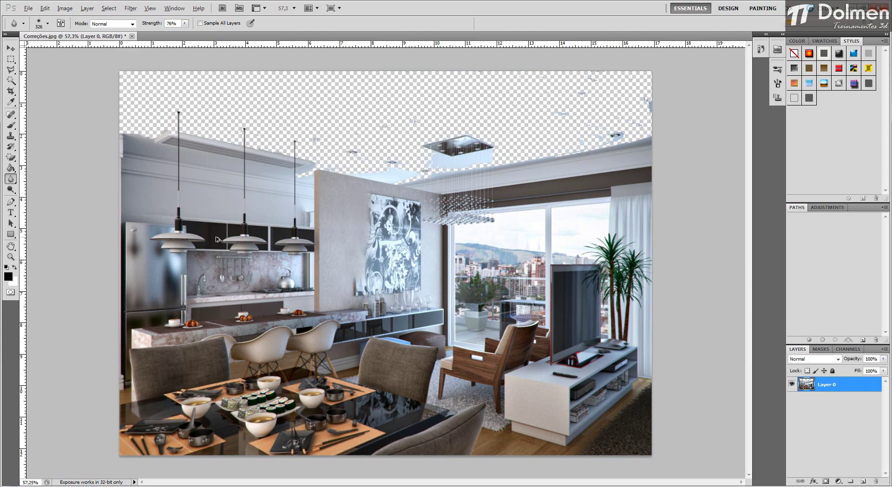
{"action": "left_click", "coordinate": [27, 9]}
{"action": "left_click", "coordinate": [88, 176]}
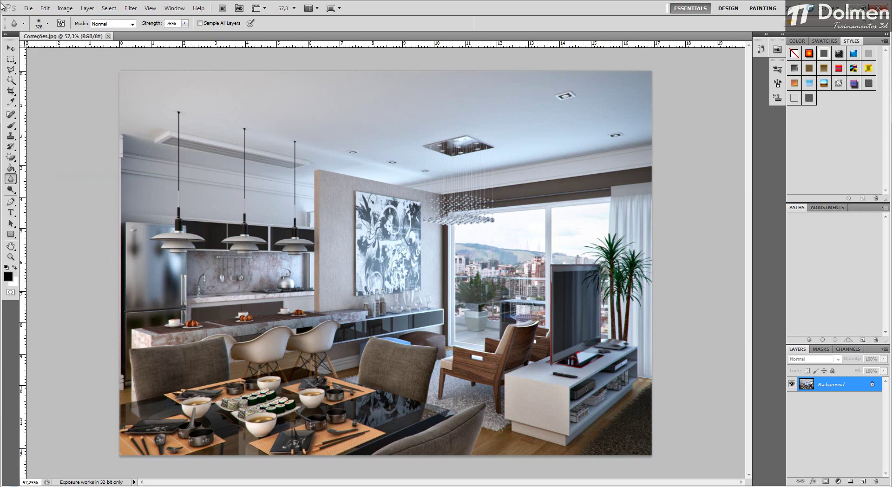
{"action": "left_click", "coordinate": [10, 48]}
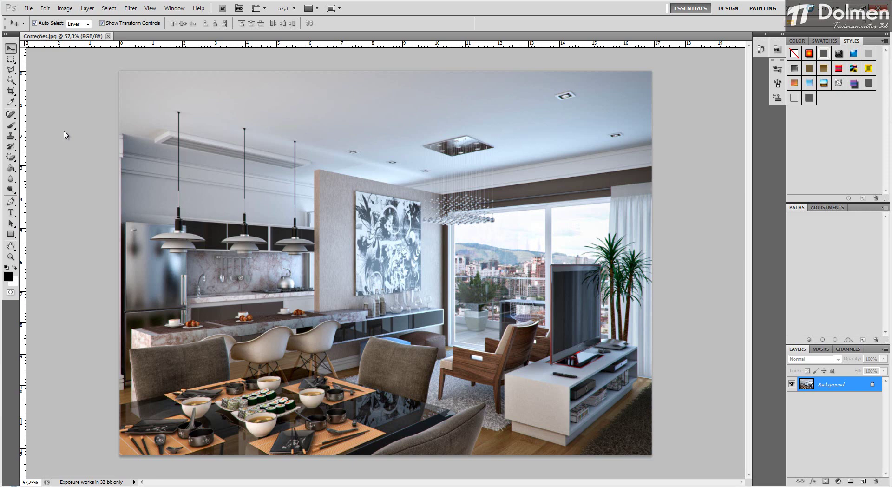
Step: Sharpen the textured wall around the painting with the Sharpen tool in Luminosity mode, at 78% strength, reducing the brush to 91 px
{"action": "left_click_drag", "start_coordinate": [15, 183], "coordinate": [60, 188]}
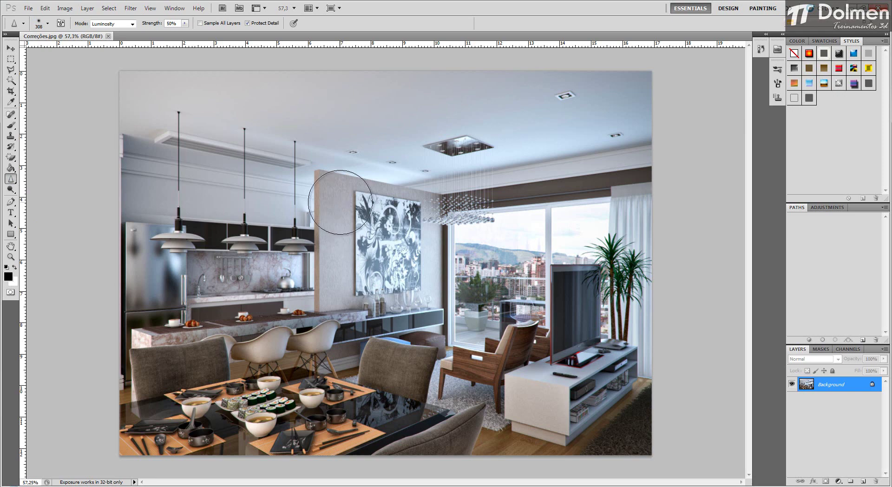
{"action": "scroll", "coordinate": [339, 202], "scroll_direction": "up", "scroll_amount": 4}
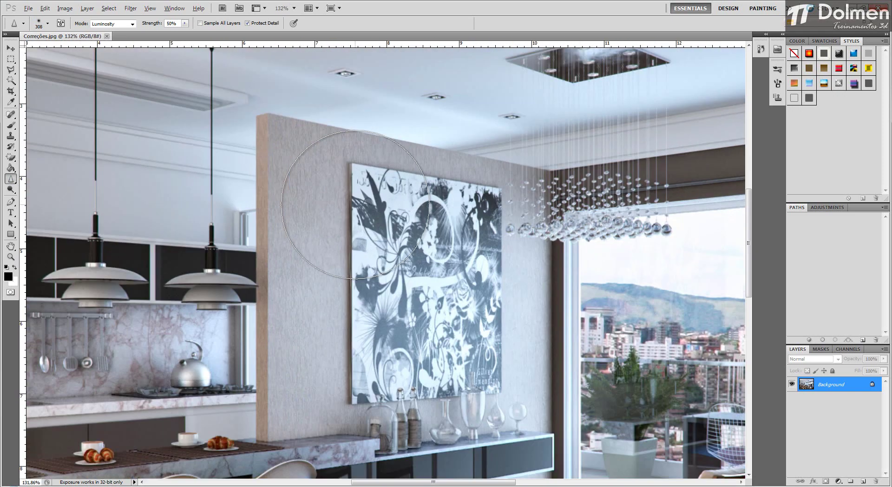
{"action": "left_click_drag", "start_coordinate": [353, 219], "coordinate": [302, 221]}
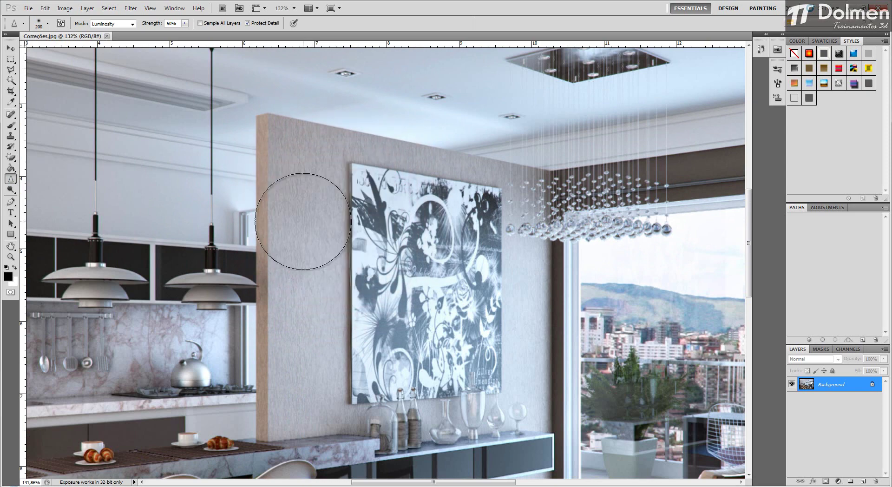
{"action": "left_click", "coordinate": [185, 24]}
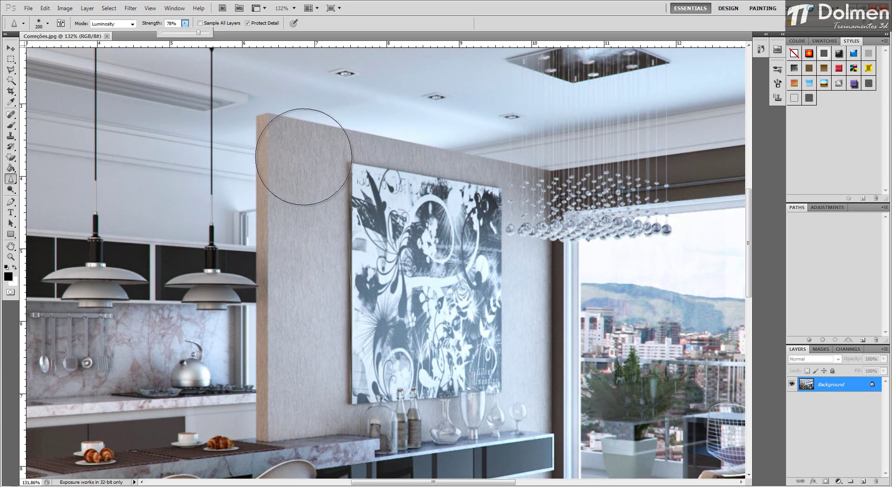
{"action": "mouse_move", "coordinate": [304, 172]}
{"action": "left_mouse_down"}
{"action": "mouse_move", "coordinate": [305, 383]}
{"action": "mouse_move", "coordinate": [294, 183]}
{"action": "mouse_move", "coordinate": [302, 170]}
{"action": "mouse_move", "coordinate": [304, 372]}
{"action": "mouse_move", "coordinate": [300, 142]}
{"action": "mouse_move", "coordinate": [302, 393]}
{"action": "mouse_move", "coordinate": [292, 408]}
{"action": "mouse_move", "coordinate": [327, 405]}
{"action": "mouse_move", "coordinate": [290, 415]}
{"action": "mouse_move", "coordinate": [300, 401]}
{"action": "mouse_move", "coordinate": [300, 253]}
{"action": "mouse_move", "coordinate": [266, 141]}
{"action": "mouse_move", "coordinate": [280, 381]}
{"action": "mouse_move", "coordinate": [312, 263]}
{"action": "left_mouse_up"}
{"action": "left_click_drag", "start_coordinate": [318, 189], "coordinate": [318, 186]}
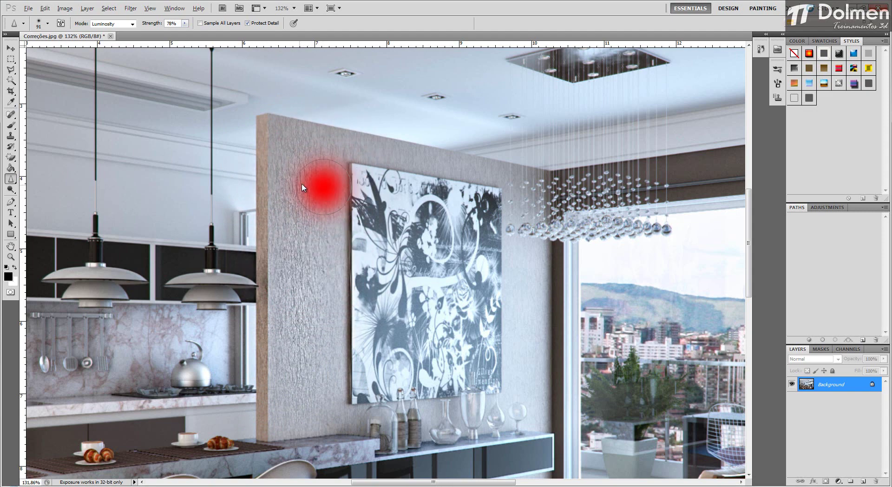
{"action": "mouse_move", "coordinate": [320, 137]}
{"action": "left_mouse_down"}
{"action": "mouse_move", "coordinate": [478, 163]}
{"action": "mouse_move", "coordinate": [321, 139]}
{"action": "mouse_move", "coordinate": [460, 153]}
{"action": "mouse_move", "coordinate": [528, 308]}
{"action": "mouse_move", "coordinate": [502, 261]}
{"action": "mouse_move", "coordinate": [516, 273]}
{"action": "mouse_move", "coordinate": [518, 258]}
{"action": "mouse_move", "coordinate": [520, 402]}
{"action": "mouse_move", "coordinate": [534, 225]}
{"action": "mouse_move", "coordinate": [536, 419]}
{"action": "left_mouse_up"}
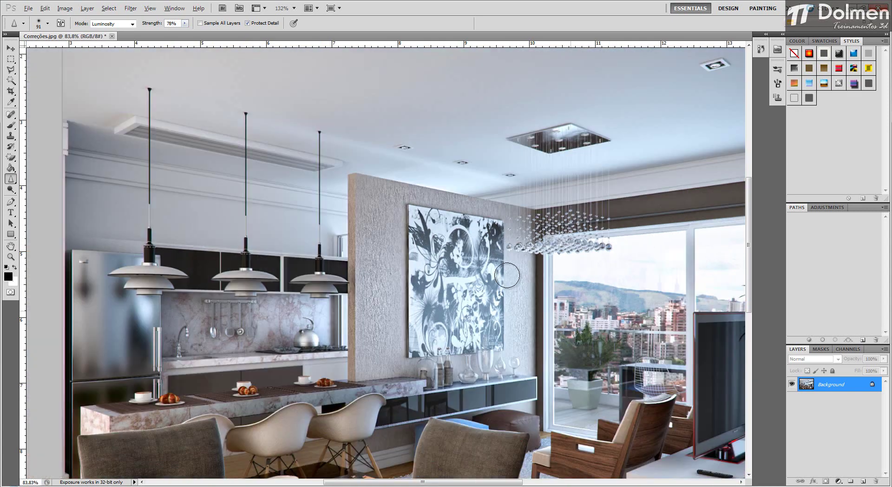
{"action": "scroll", "coordinate": [505, 276], "scroll_direction": "down", "scroll_amount": 3}
{"action": "scroll", "coordinate": [504, 276], "scroll_direction": "down", "scroll_amount": 2}
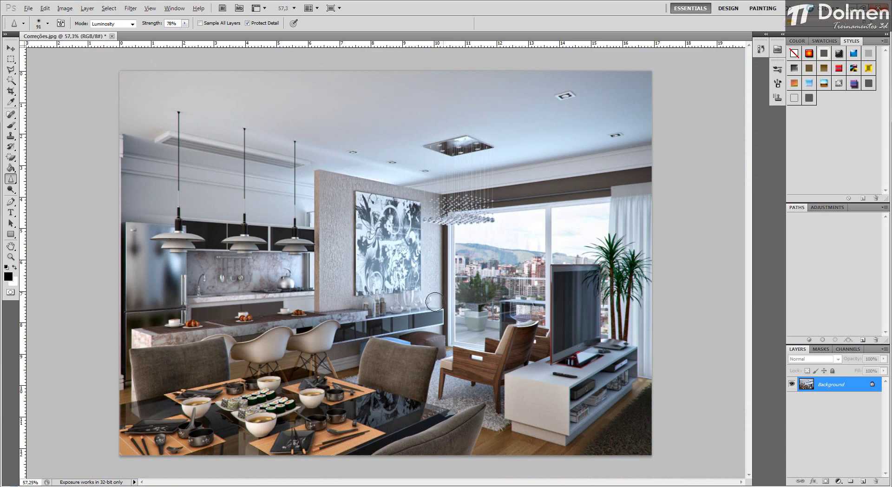
Step: Sharpen the sushi, bowls and plates on the dining table with the 91 px brush
{"action": "scroll", "coordinate": [274, 399], "scroll_direction": "up", "scroll_amount": 6}
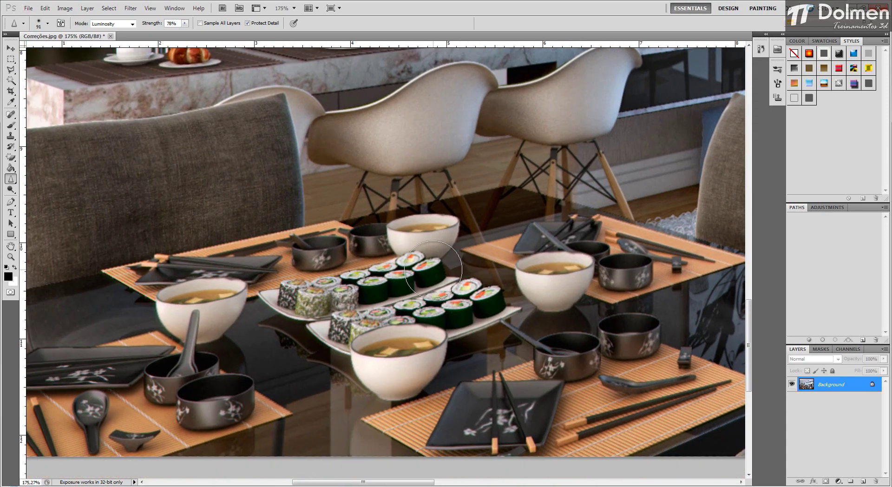
{"action": "mouse_move", "coordinate": [394, 344]}
{"action": "left_mouse_down"}
{"action": "mouse_move", "coordinate": [428, 343]}
{"action": "mouse_move", "coordinate": [364, 355]}
{"action": "mouse_move", "coordinate": [356, 344]}
{"action": "mouse_move", "coordinate": [385, 346]}
{"action": "mouse_move", "coordinate": [219, 314]}
{"action": "mouse_move", "coordinate": [265, 329]}
{"action": "mouse_move", "coordinate": [433, 347]}
{"action": "mouse_move", "coordinate": [364, 354]}
{"action": "mouse_move", "coordinate": [403, 312]}
{"action": "mouse_move", "coordinate": [335, 299]}
{"action": "mouse_move", "coordinate": [455, 300]}
{"action": "mouse_move", "coordinate": [342, 294]}
{"action": "mouse_move", "coordinate": [445, 284]}
{"action": "mouse_move", "coordinate": [356, 280]}
{"action": "mouse_move", "coordinate": [377, 278]}
{"action": "mouse_move", "coordinate": [350, 279]}
{"action": "mouse_move", "coordinate": [246, 337]}
{"action": "mouse_move", "coordinate": [486, 324]}
{"action": "mouse_move", "coordinate": [419, 324]}
{"action": "mouse_move", "coordinate": [379, 336]}
{"action": "mouse_move", "coordinate": [401, 301]}
{"action": "mouse_move", "coordinate": [209, 293]}
{"action": "mouse_move", "coordinate": [158, 304]}
{"action": "mouse_move", "coordinate": [205, 304]}
{"action": "mouse_move", "coordinate": [217, 310]}
{"action": "mouse_move", "coordinate": [202, 320]}
{"action": "mouse_move", "coordinate": [211, 322]}
{"action": "mouse_move", "coordinate": [225, 308]}
{"action": "mouse_move", "coordinate": [159, 367]}
{"action": "mouse_move", "coordinate": [192, 388]}
{"action": "mouse_move", "coordinate": [121, 370]}
{"action": "mouse_move", "coordinate": [174, 402]}
{"action": "mouse_move", "coordinate": [165, 403]}
{"action": "mouse_move", "coordinate": [231, 409]}
{"action": "mouse_move", "coordinate": [529, 404]}
{"action": "mouse_move", "coordinate": [479, 409]}
{"action": "mouse_move", "coordinate": [521, 409]}
{"action": "mouse_move", "coordinate": [464, 424]}
{"action": "mouse_move", "coordinate": [393, 427]}
{"action": "mouse_move", "coordinate": [451, 431]}
{"action": "mouse_move", "coordinate": [535, 304]}
{"action": "mouse_move", "coordinate": [527, 279]}
{"action": "left_mouse_up"}
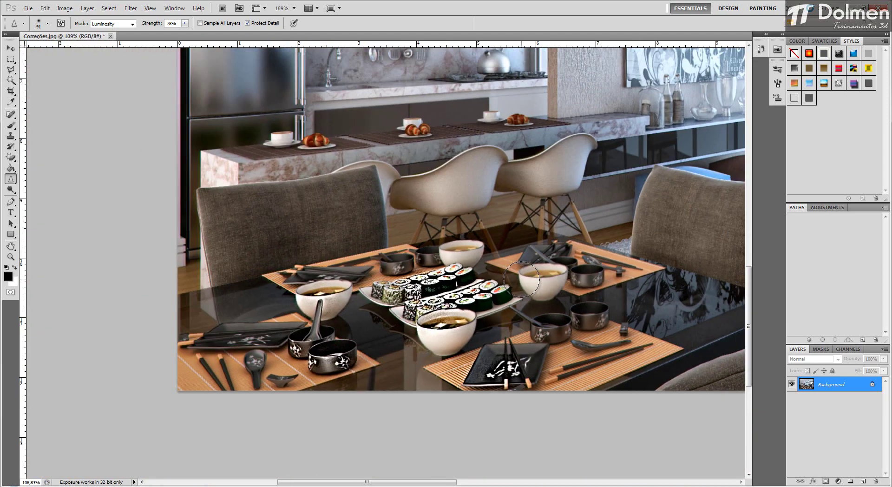
{"action": "scroll", "coordinate": [527, 279], "scroll_direction": "down", "scroll_amount": 5}
{"action": "scroll", "coordinate": [449, 284], "scroll_direction": "down", "scroll_amount": 2}
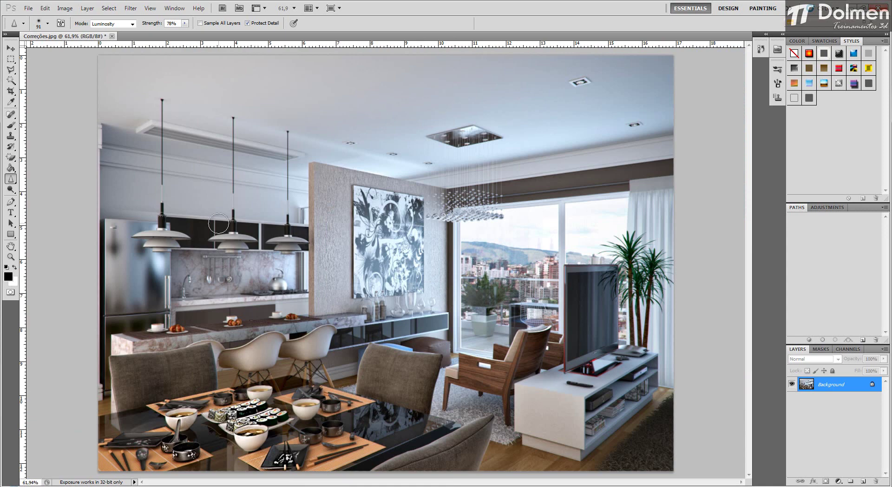
Step: Sharpen the wood grain of the armchair beside the TV stand
{"action": "scroll", "coordinate": [516, 388], "scroll_direction": "up", "scroll_amount": 3}
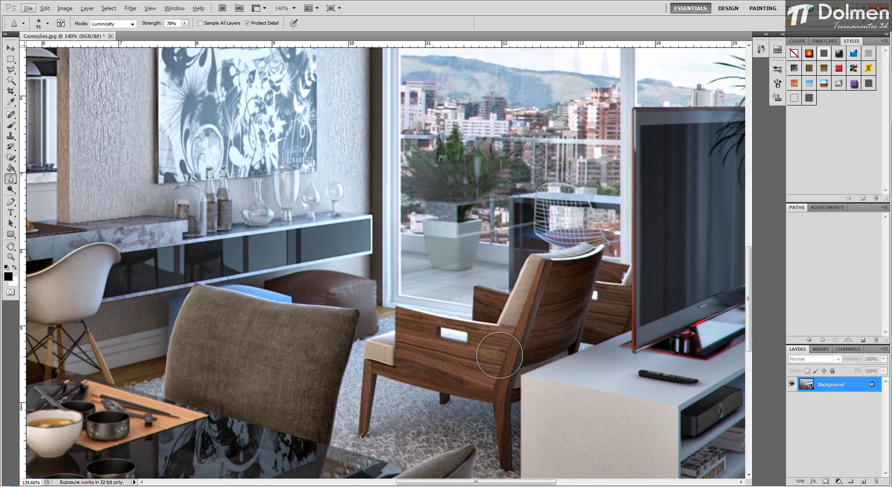
{"action": "mouse_move", "coordinate": [491, 365]}
{"action": "left_mouse_down"}
{"action": "mouse_move", "coordinate": [379, 384]}
{"action": "mouse_move", "coordinate": [435, 394]}
{"action": "mouse_move", "coordinate": [373, 396]}
{"action": "mouse_move", "coordinate": [371, 430]}
{"action": "mouse_move", "coordinate": [536, 376]}
{"action": "left_mouse_up"}
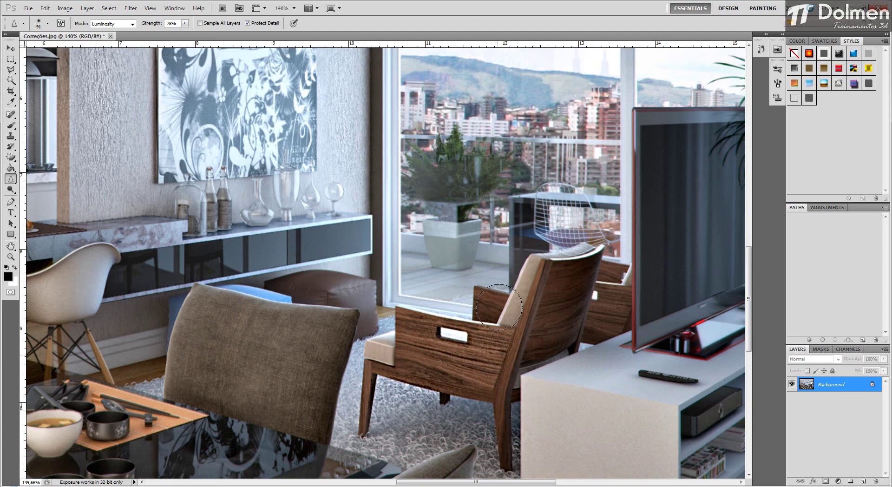
{"action": "scroll", "coordinate": [553, 316], "scroll_direction": "down", "scroll_amount": 3}
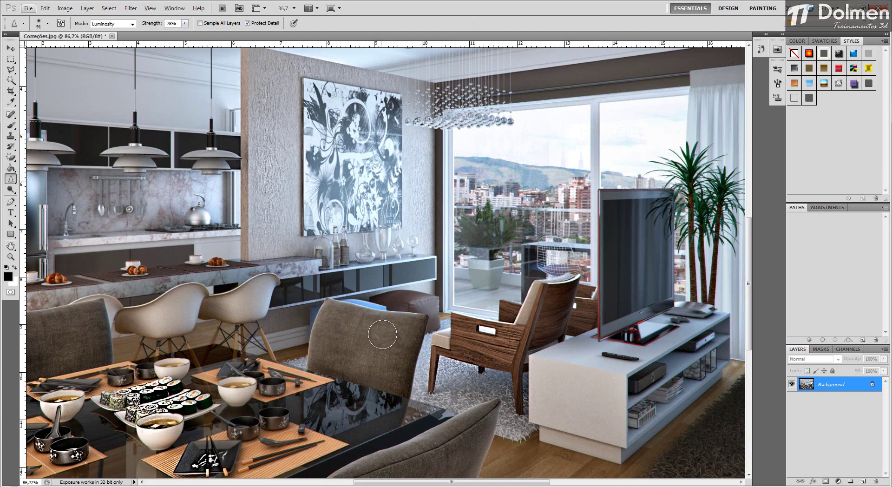
Step: Sharpen the upholstered dining chairs around the table and enlarge the Sharpen brush to 159 px
{"action": "key", "text": "alt"}
{"action": "left_click_drag", "start_coordinate": [409, 327], "coordinate": [459, 280]}
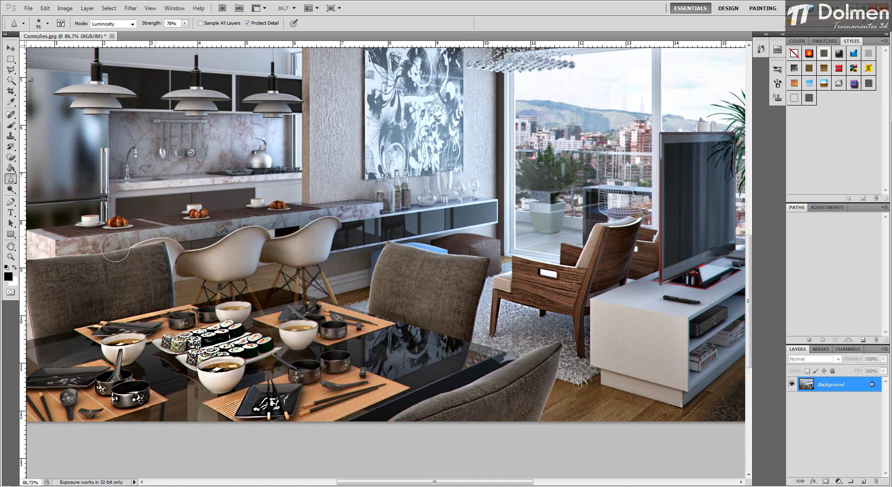
{"action": "scroll", "coordinate": [478, 244], "scroll_direction": "down", "scroll_amount": 2}
{"action": "key", "text": "alt"}
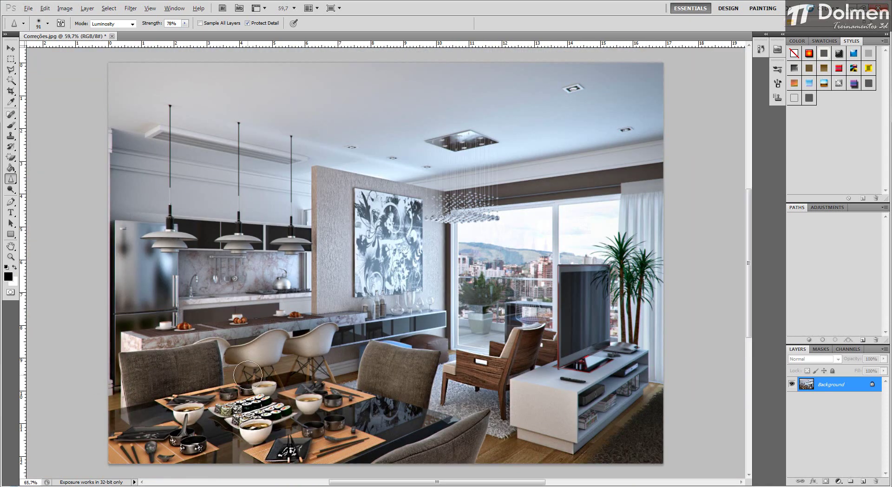
{"action": "scroll", "coordinate": [249, 372], "scroll_direction": "up", "scroll_amount": 2}
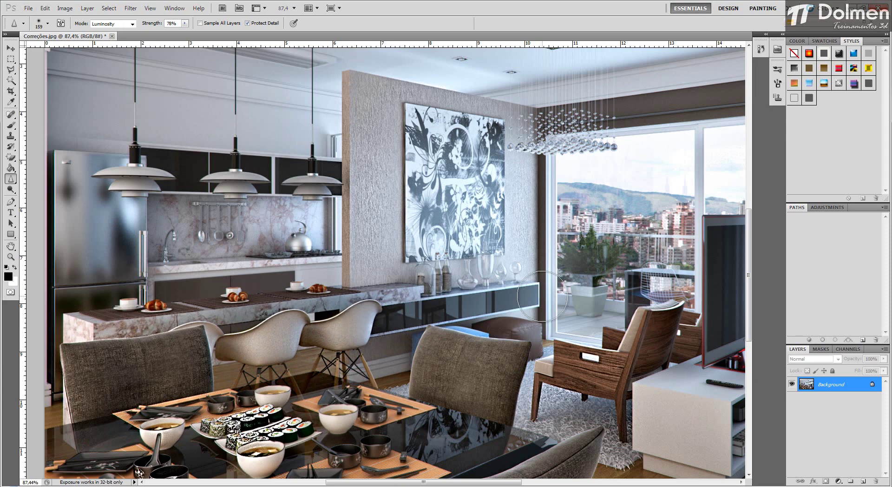
{"action": "scroll", "coordinate": [533, 293], "scroll_direction": "down", "scroll_amount": 2}
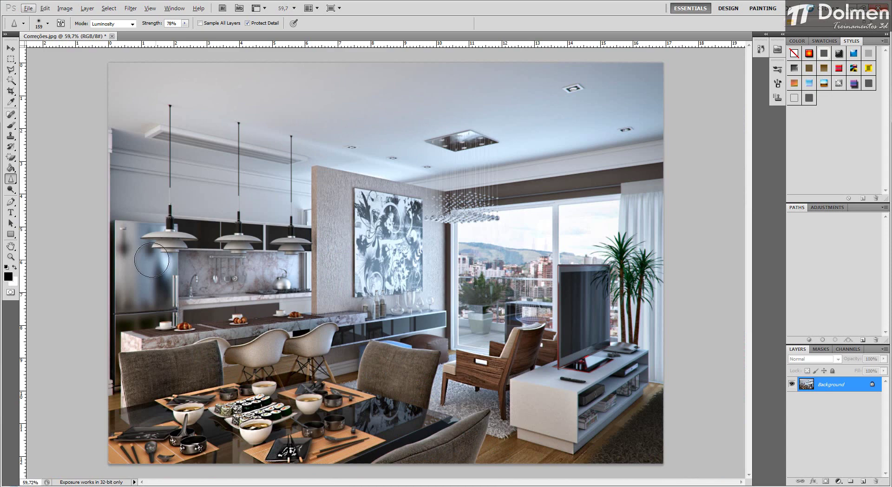
Step: Try the Smudge tool at 50% strength with a 401 px brush on the kitchen and painting wall, and undo the strokes
{"action": "left_click", "coordinate": [12, 178]}
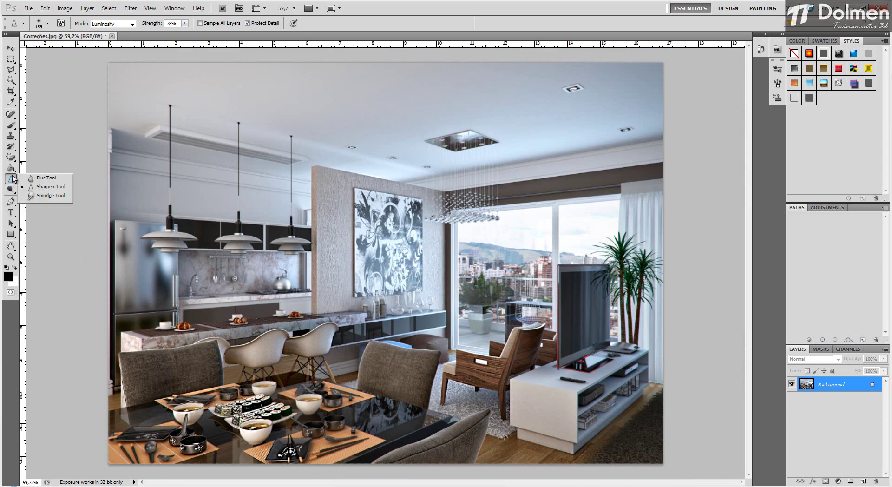
{"action": "left_click", "coordinate": [53, 198]}
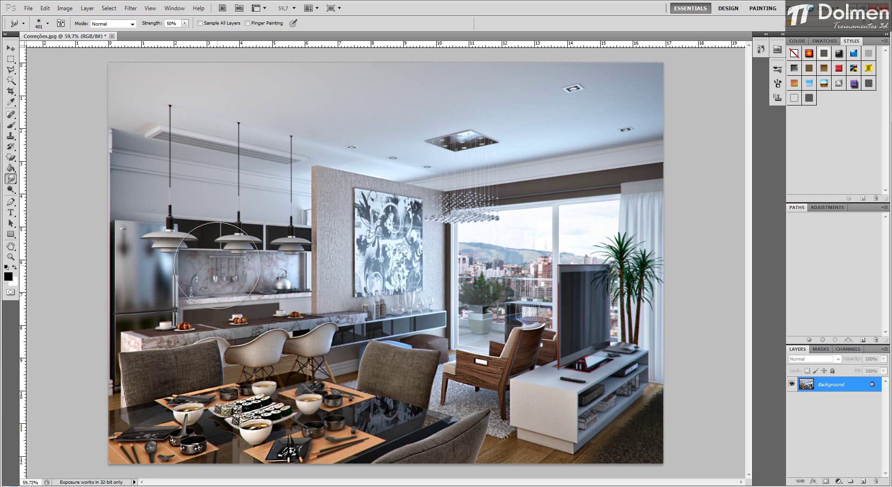
{"action": "mouse_move", "coordinate": [160, 241]}
{"action": "left_mouse_down"}
{"action": "mouse_move", "coordinate": [188, 235]}
{"action": "mouse_move", "coordinate": [145, 236]}
{"action": "mouse_move", "coordinate": [182, 236]}
{"action": "left_mouse_up"}
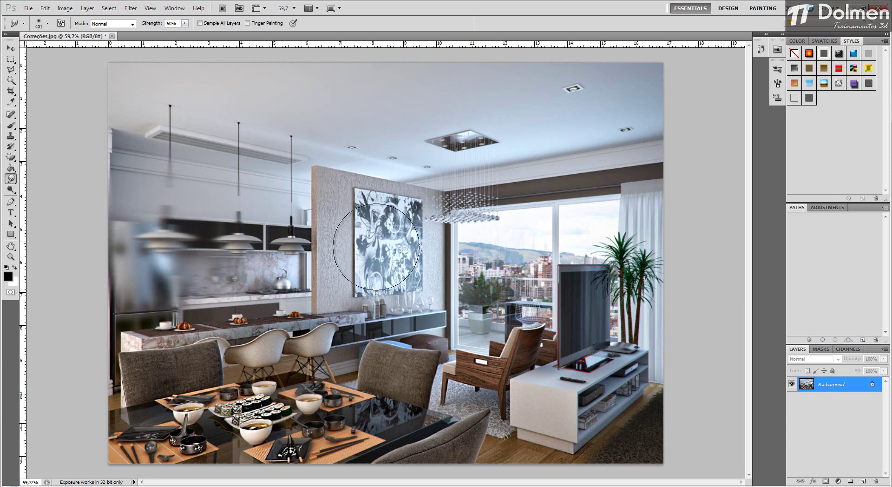
{"action": "mouse_move", "coordinate": [376, 246]}
{"action": "left_mouse_down"}
{"action": "mouse_move", "coordinate": [502, 271]}
{"action": "mouse_move", "coordinate": [443, 280]}
{"action": "mouse_move", "coordinate": [360, 265]}
{"action": "mouse_move", "coordinate": [346, 254]}
{"action": "mouse_move", "coordinate": [433, 281]}
{"action": "mouse_move", "coordinate": [468, 306]}
{"action": "left_mouse_up"}
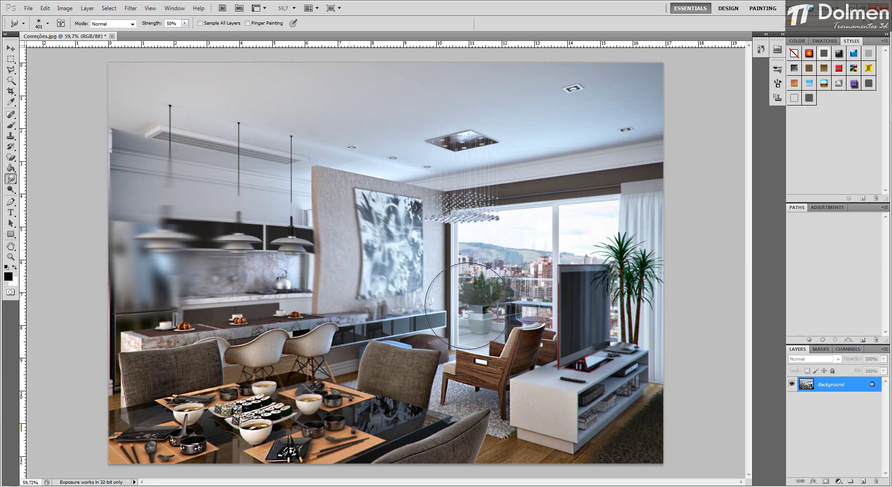
{"action": "mouse_move", "coordinate": [390, 260]}
{"action": "left_mouse_down"}
{"action": "mouse_move", "coordinate": [441, 279]}
{"action": "mouse_move", "coordinate": [365, 235]}
{"action": "left_mouse_up"}
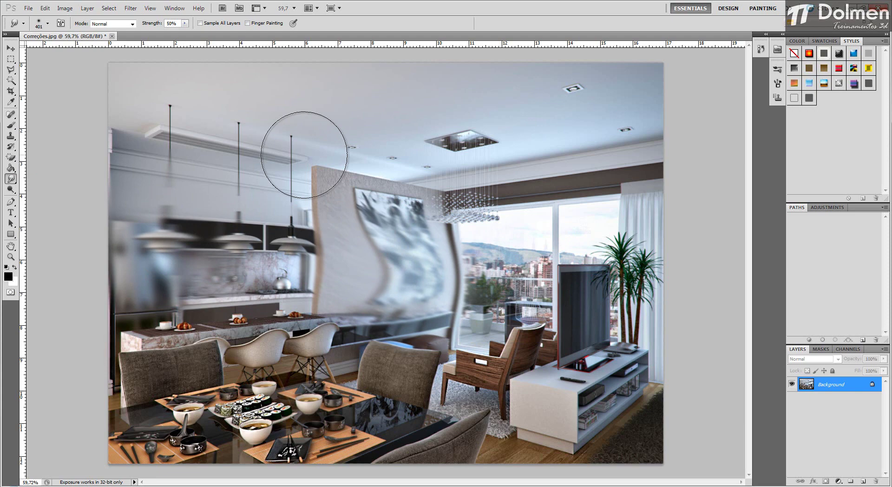
{"action": "key", "text": "ctrl+alt+z"}
{"action": "key", "text": "ctrl+alt+z"}
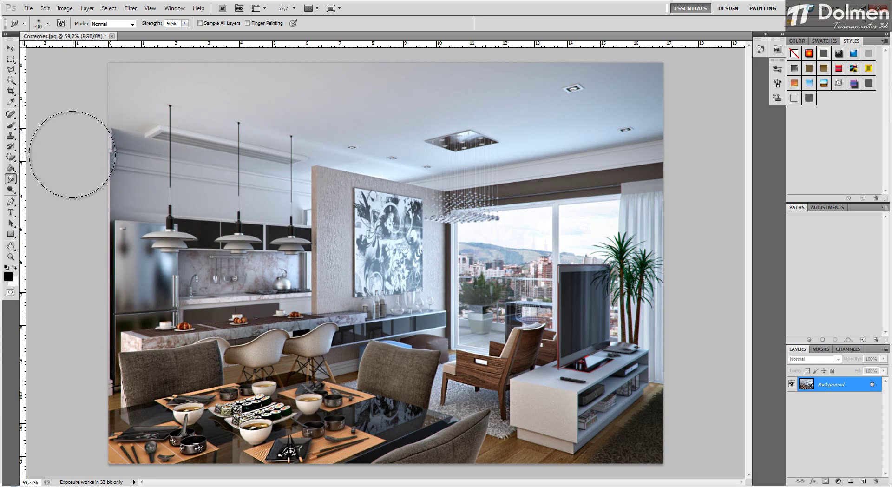
Step: Lighten the midtones of the ceiling, dining chairs and rug area with the Dodge tool at 20% exposure and a 323 px brush
{"action": "left_click", "coordinate": [11, 192]}
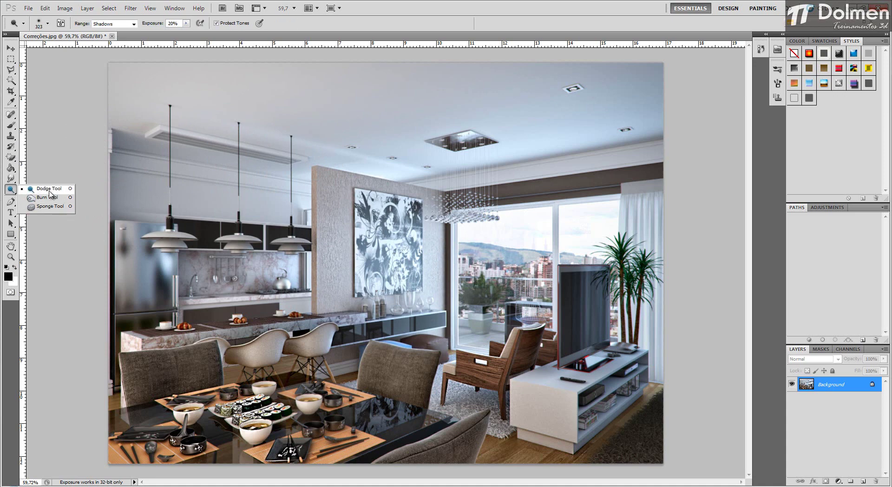
{"action": "left_click", "coordinate": [49, 188]}
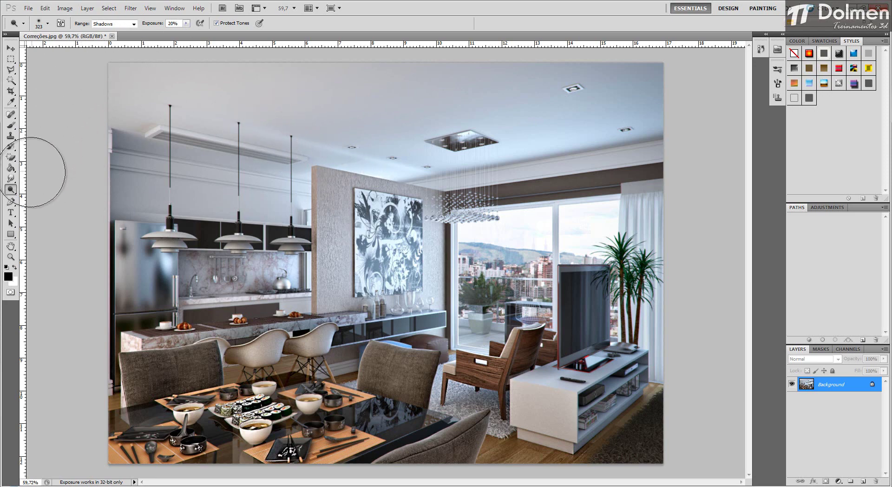
{"action": "right_click", "coordinate": [12, 193]}
{"action": "left_click", "coordinate": [43, 189]}
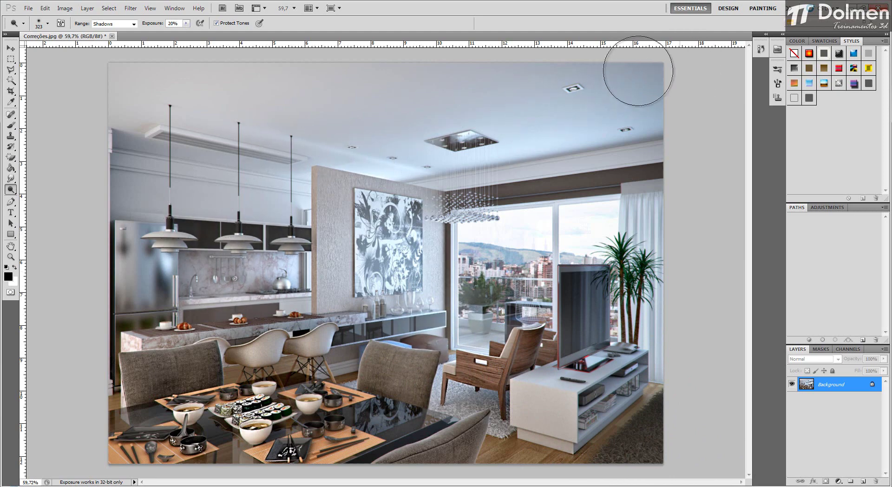
{"action": "left_click", "coordinate": [133, 23]}
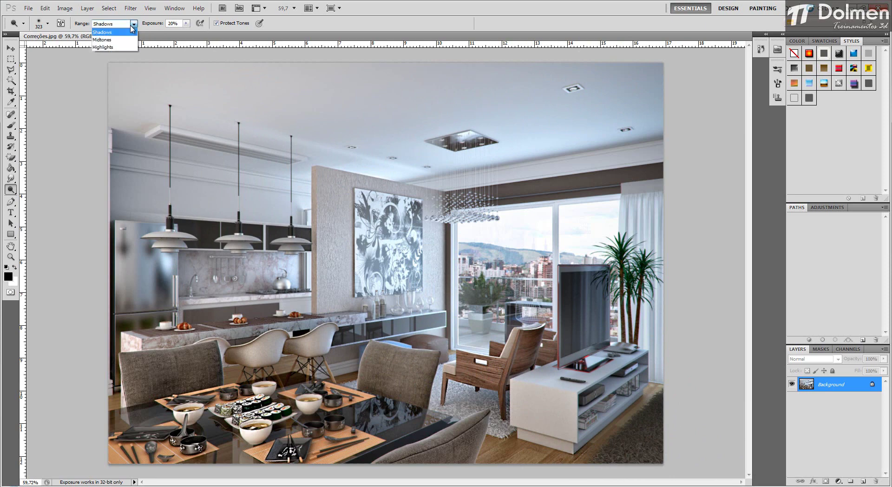
{"action": "left_click", "coordinate": [109, 40]}
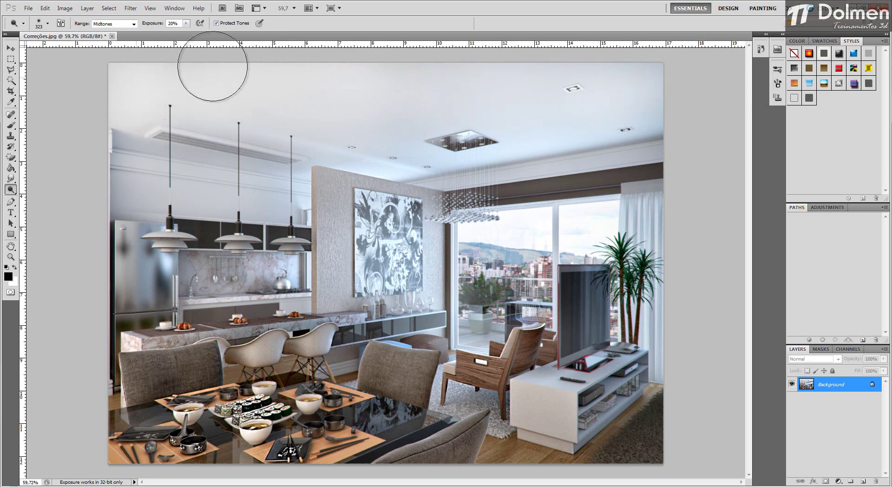
{"action": "mouse_move", "coordinate": [173, 407]}
{"action": "left_mouse_down"}
{"action": "mouse_move", "coordinate": [117, 411]}
{"action": "mouse_move", "coordinate": [150, 440]}
{"action": "mouse_move", "coordinate": [109, 352]}
{"action": "mouse_move", "coordinate": [156, 398]}
{"action": "mouse_move", "coordinate": [158, 377]}
{"action": "mouse_move", "coordinate": [138, 380]}
{"action": "mouse_move", "coordinate": [209, 386]}
{"action": "left_mouse_up"}
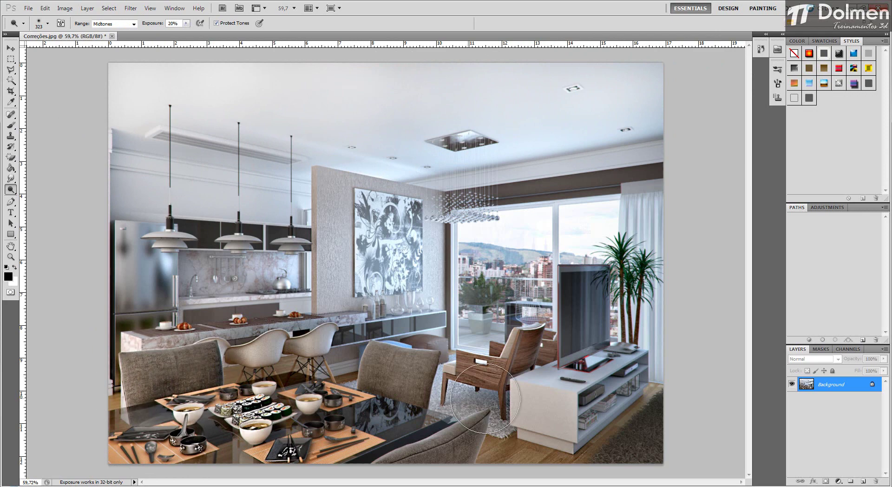
{"action": "mouse_move", "coordinate": [485, 398]}
{"action": "left_mouse_down"}
{"action": "mouse_move", "coordinate": [400, 386]}
{"action": "mouse_move", "coordinate": [390, 418]}
{"action": "mouse_move", "coordinate": [441, 446]}
{"action": "mouse_move", "coordinate": [425, 450]}
{"action": "mouse_move", "coordinate": [432, 469]}
{"action": "mouse_move", "coordinate": [582, 474]}
{"action": "mouse_move", "coordinate": [691, 412]}
{"action": "mouse_move", "coordinate": [630, 408]}
{"action": "mouse_move", "coordinate": [571, 381]}
{"action": "mouse_move", "coordinate": [558, 386]}
{"action": "mouse_move", "coordinate": [534, 425]}
{"action": "mouse_move", "coordinate": [448, 371]}
{"action": "mouse_move", "coordinate": [503, 386]}
{"action": "mouse_move", "coordinate": [592, 309]}
{"action": "mouse_move", "coordinate": [509, 300]}
{"action": "mouse_move", "coordinate": [358, 328]}
{"action": "mouse_move", "coordinate": [405, 320]}
{"action": "left_mouse_up"}
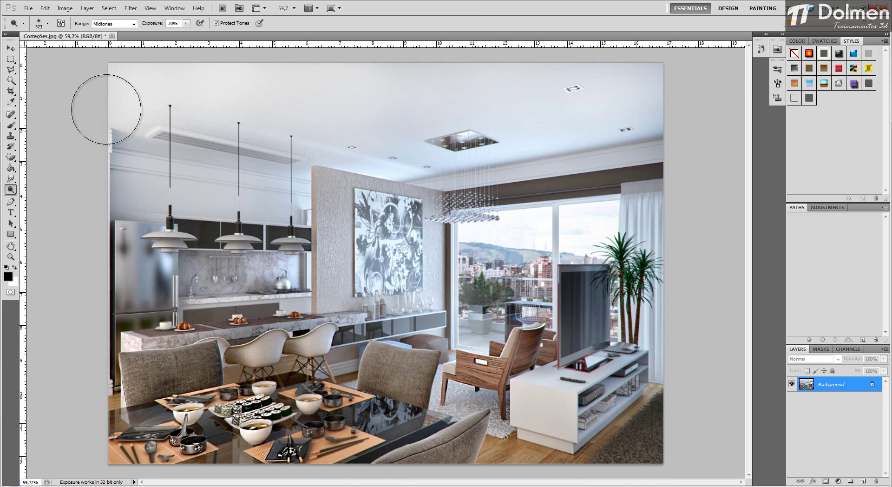
Step: Dodge the highlights of the window view, painting wall, armchair and ceiling at 20% exposure
{"action": "left_click", "coordinate": [134, 24]}
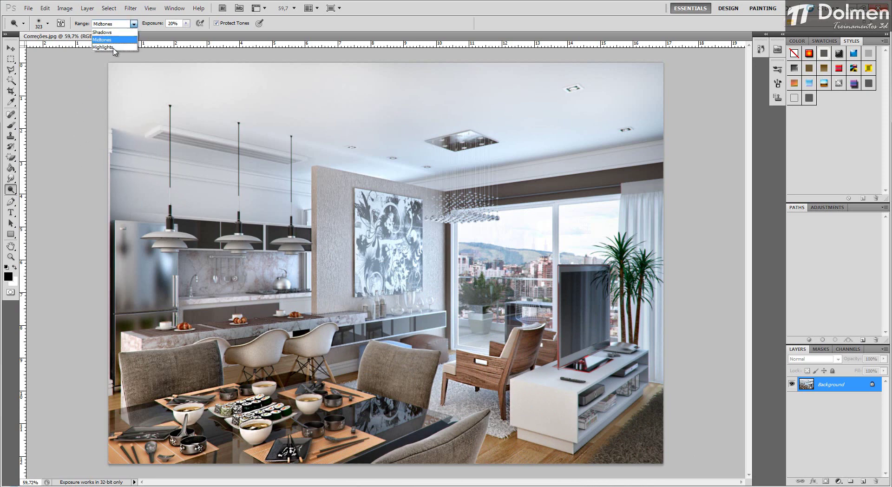
{"action": "left_click", "coordinate": [105, 47]}
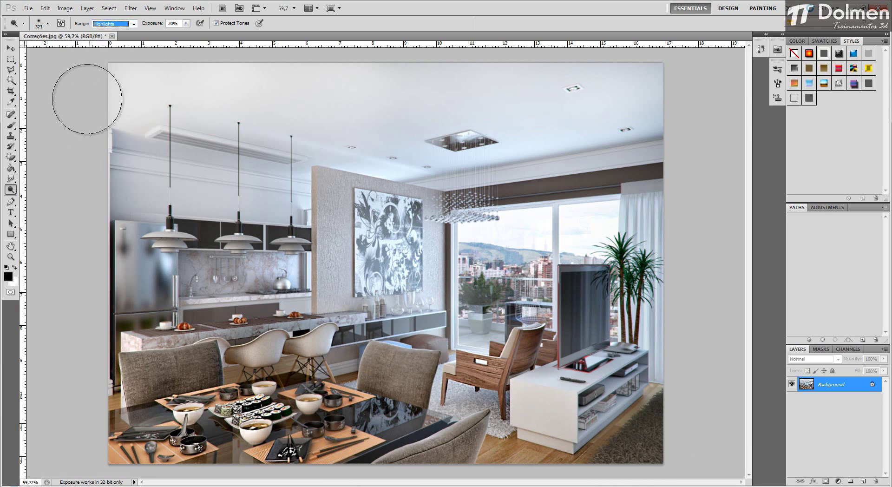
{"action": "mouse_move", "coordinate": [545, 270]}
{"action": "left_mouse_down"}
{"action": "mouse_move", "coordinate": [483, 241]}
{"action": "mouse_move", "coordinate": [530, 240]}
{"action": "mouse_move", "coordinate": [520, 278]}
{"action": "mouse_move", "coordinate": [552, 239]}
{"action": "mouse_move", "coordinate": [596, 221]}
{"action": "mouse_move", "coordinate": [583, 227]}
{"action": "mouse_move", "coordinate": [588, 219]}
{"action": "mouse_move", "coordinate": [602, 230]}
{"action": "mouse_move", "coordinate": [651, 232]}
{"action": "mouse_move", "coordinate": [676, 318]}
{"action": "mouse_move", "coordinate": [683, 264]}
{"action": "mouse_move", "coordinate": [641, 208]}
{"action": "mouse_move", "coordinate": [633, 332]}
{"action": "left_mouse_up"}
{"action": "mouse_move", "coordinate": [387, 256]}
{"action": "left_mouse_down"}
{"action": "mouse_move", "coordinate": [383, 262]}
{"action": "mouse_move", "coordinate": [265, 279]}
{"action": "mouse_move", "coordinate": [294, 275]}
{"action": "mouse_move", "coordinate": [265, 281]}
{"action": "left_mouse_up"}
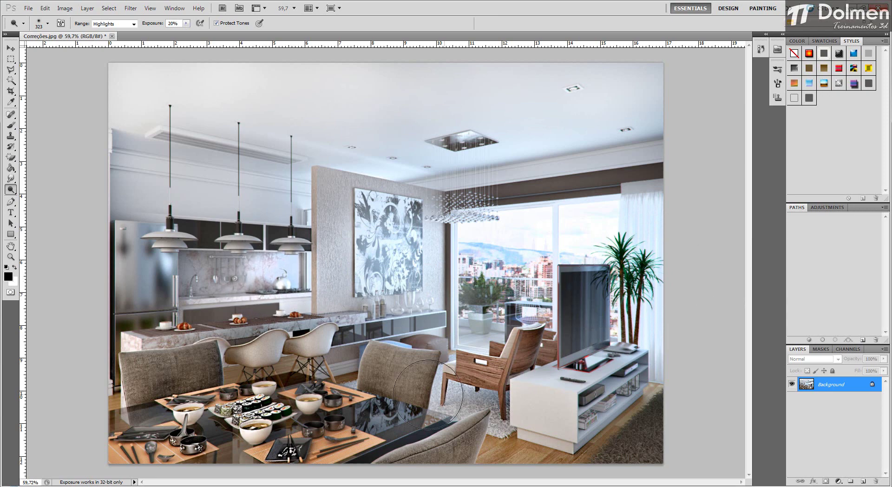
{"action": "left_click_drag", "start_coordinate": [451, 359], "coordinate": [501, 372]}
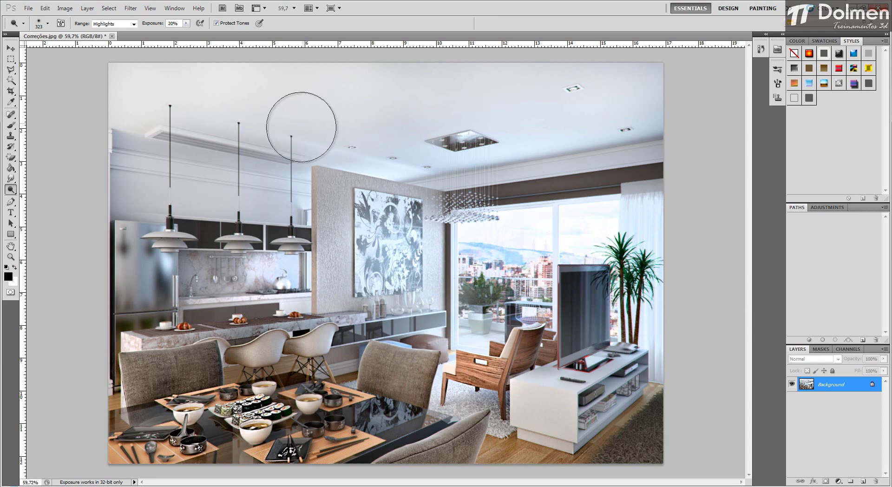
{"action": "mouse_move", "coordinate": [295, 119]}
{"action": "left_mouse_down"}
{"action": "mouse_move", "coordinate": [339, 156]}
{"action": "mouse_move", "coordinate": [406, 165]}
{"action": "mouse_move", "coordinate": [310, 159]}
{"action": "mouse_move", "coordinate": [425, 167]}
{"action": "mouse_move", "coordinate": [228, 136]}
{"action": "mouse_move", "coordinate": [326, 139]}
{"action": "mouse_move", "coordinate": [248, 126]}
{"action": "mouse_move", "coordinate": [364, 133]}
{"action": "left_mouse_up"}
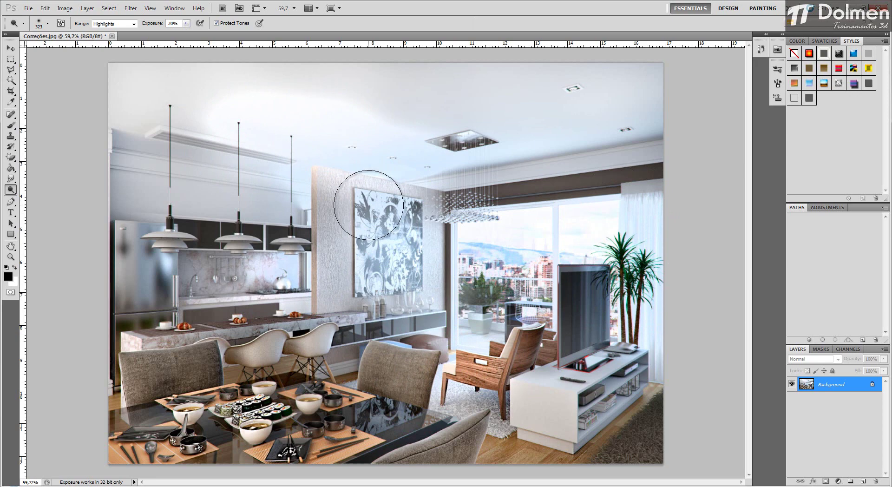
Step: Revert the image to its last saved version
{"action": "left_click", "coordinate": [29, 8]}
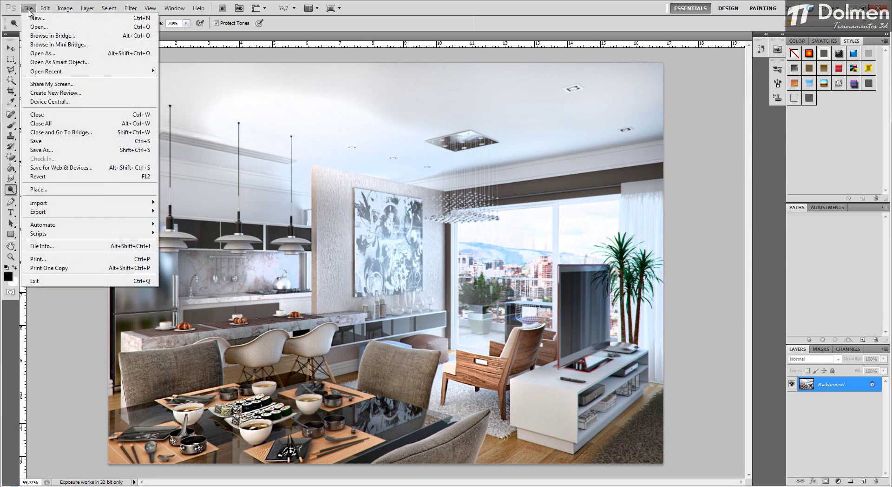
{"action": "left_click", "coordinate": [42, 176]}
Step: Darken the shadows around the refrigerator, dining table, chairs and rug with the Burn tool at 50% exposure and a 267 px brush
{"action": "left_click", "coordinate": [13, 193]}
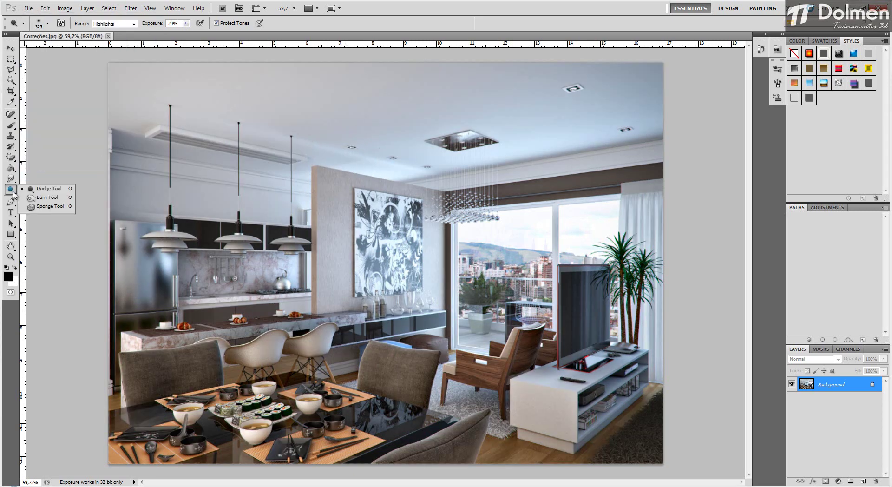
{"action": "left_click", "coordinate": [48, 198]}
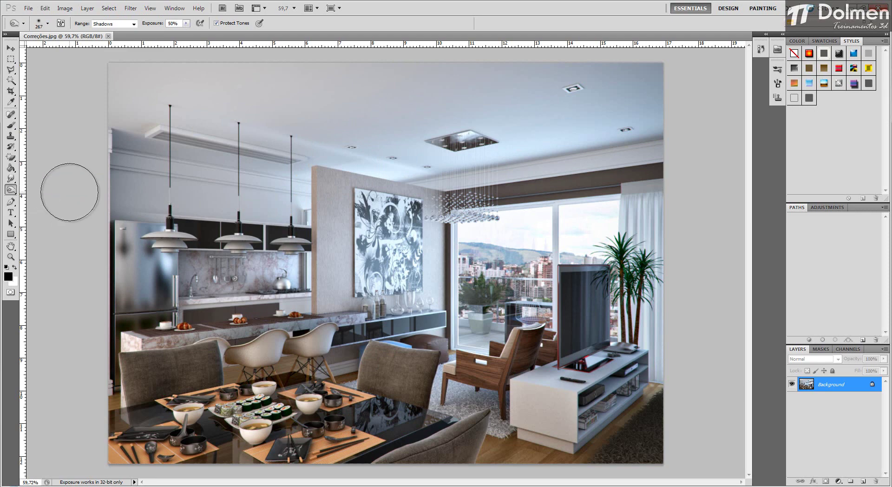
{"action": "scroll", "coordinate": [79, 272], "scroll_direction": "up", "scroll_amount": 1}
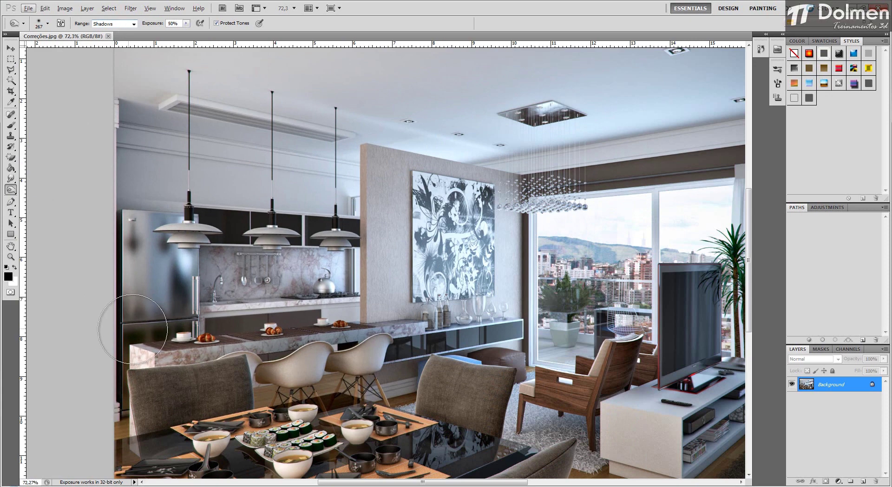
{"action": "left_click_drag", "start_coordinate": [113, 415], "coordinate": [109, 428]}
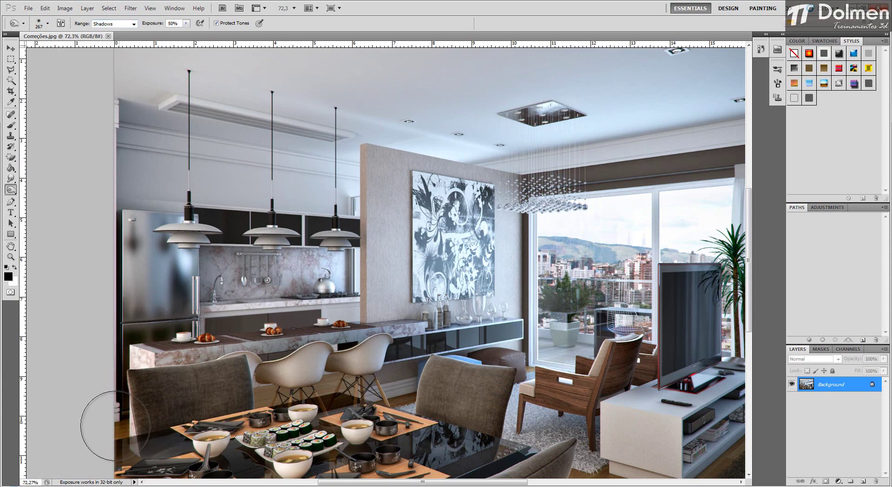
{"action": "left_click_drag", "start_coordinate": [129, 299], "coordinate": [138, 225]}
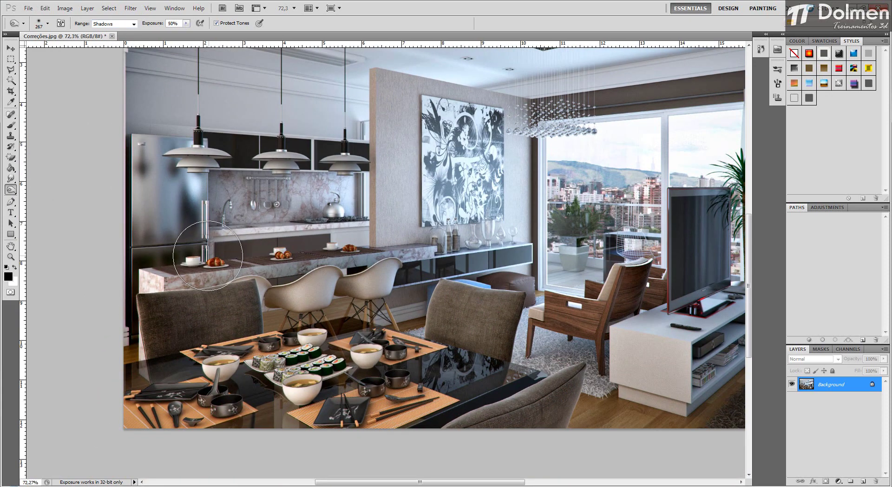
{"action": "mouse_move", "coordinate": [163, 305]}
{"action": "left_mouse_down"}
{"action": "mouse_move", "coordinate": [124, 338]}
{"action": "mouse_move", "coordinate": [120, 378]}
{"action": "left_mouse_up"}
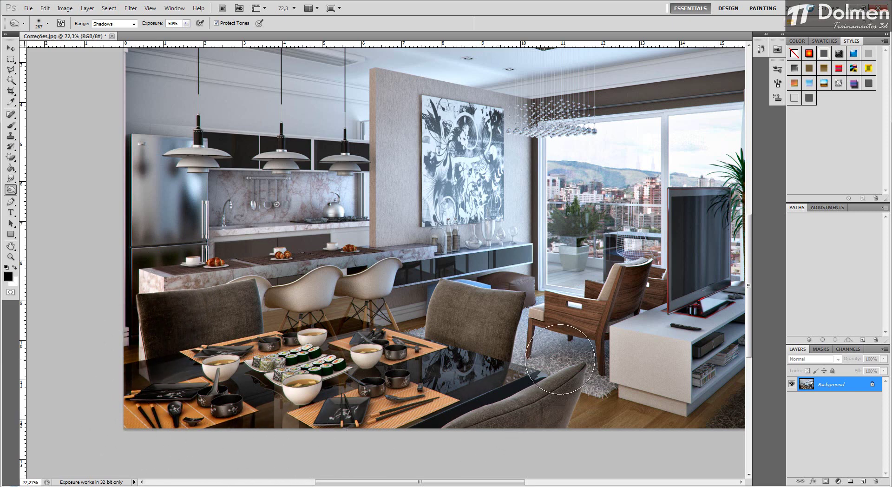
{"action": "mouse_move", "coordinate": [560, 360]}
{"action": "left_mouse_down"}
{"action": "mouse_move", "coordinate": [571, 358]}
{"action": "mouse_move", "coordinate": [609, 404]}
{"action": "mouse_move", "coordinate": [602, 384]}
{"action": "mouse_move", "coordinate": [589, 387]}
{"action": "left_mouse_up"}
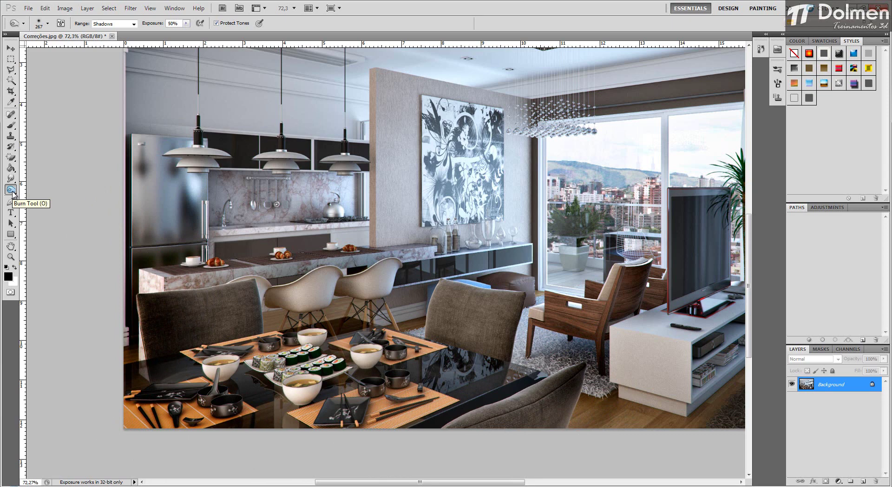
Step: Burn the midtones of the dining chairs, low cabinet and wall around the painting at 50% exposure
{"action": "scroll", "coordinate": [499, 260], "scroll_direction": "down", "scroll_amount": 2}
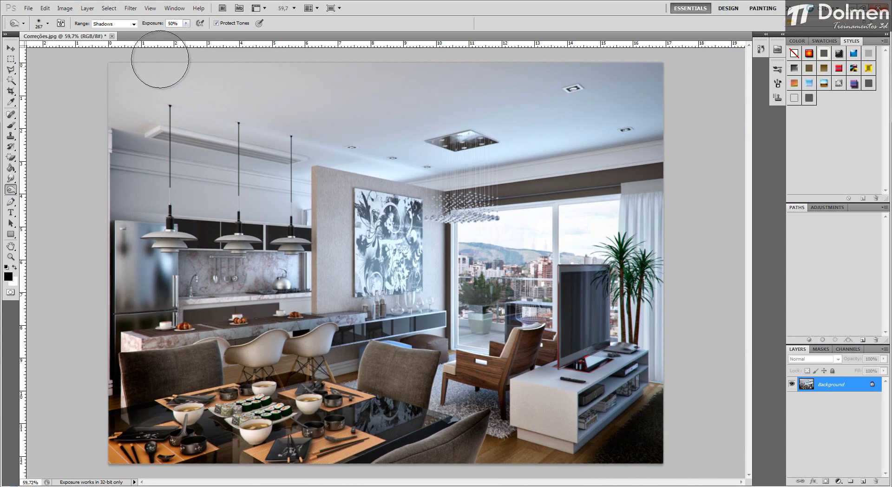
{"action": "left_click", "coordinate": [114, 23]}
{"action": "left_click", "coordinate": [109, 32]}
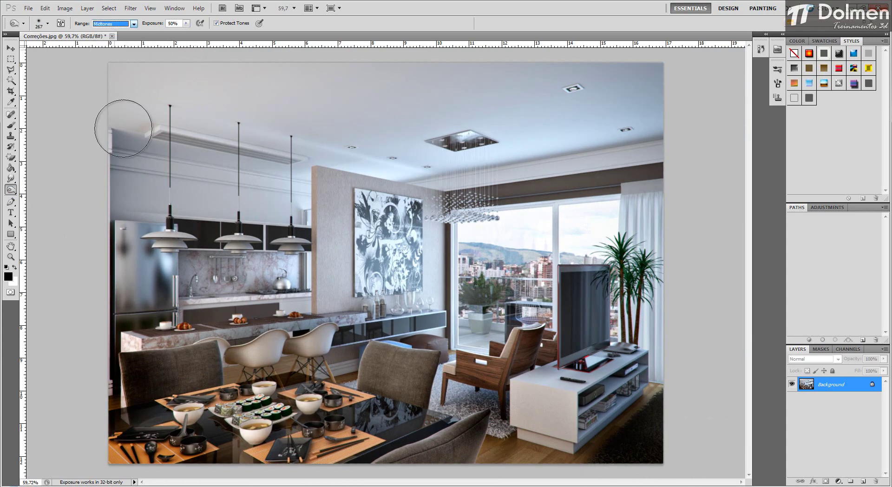
{"action": "mouse_move", "coordinate": [225, 343]}
{"action": "left_mouse_down"}
{"action": "mouse_move", "coordinate": [341, 322]}
{"action": "mouse_move", "coordinate": [427, 320]}
{"action": "mouse_move", "coordinate": [399, 339]}
{"action": "left_mouse_up"}
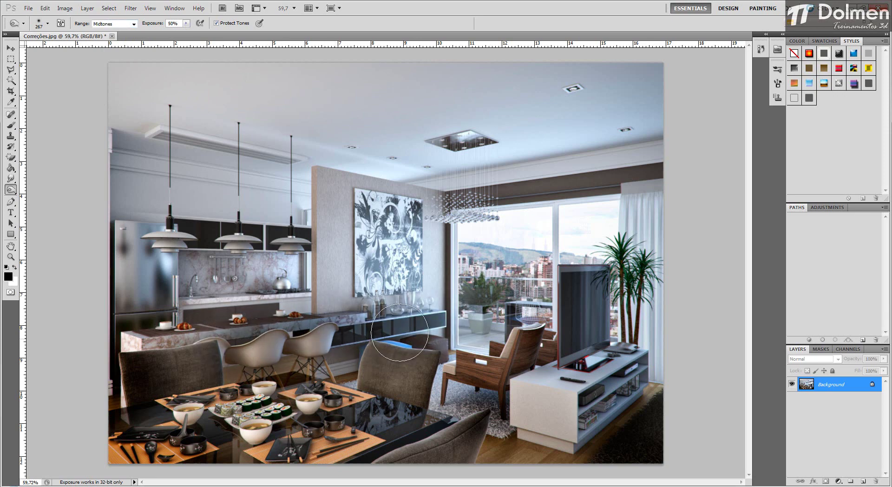
{"action": "mouse_move", "coordinate": [445, 227]}
{"action": "left_mouse_down"}
{"action": "mouse_move", "coordinate": [423, 260]}
{"action": "mouse_move", "coordinate": [424, 280]}
{"action": "mouse_move", "coordinate": [431, 204]}
{"action": "mouse_move", "coordinate": [432, 297]}
{"action": "left_mouse_up"}
{"action": "mouse_move", "coordinate": [372, 306]}
{"action": "left_mouse_down"}
{"action": "mouse_move", "coordinate": [341, 213]}
{"action": "mouse_move", "coordinate": [346, 195]}
{"action": "mouse_move", "coordinate": [370, 215]}
{"action": "mouse_move", "coordinate": [398, 281]}
{"action": "mouse_move", "coordinate": [390, 219]}
{"action": "left_mouse_up"}
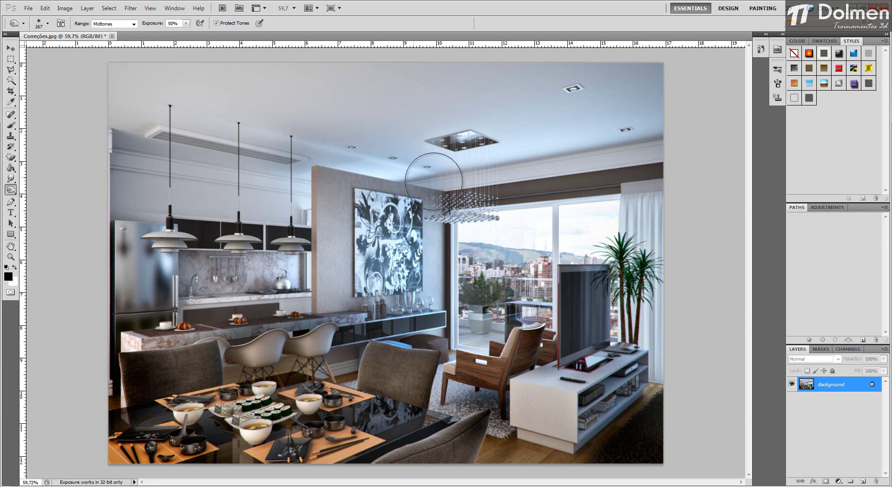
Step: Darken the whole ceiling with Burn strokes in the Midtones range
{"action": "left_click_drag", "start_coordinate": [462, 73], "coordinate": [207, 78]}
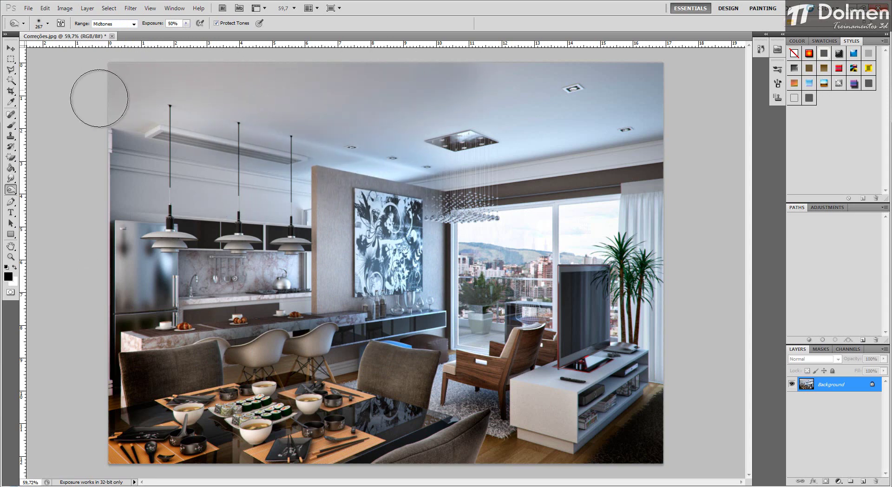
{"action": "left_click_drag", "start_coordinate": [498, 110], "coordinate": [491, 65]}
{"action": "left_click_drag", "start_coordinate": [511, 154], "coordinate": [678, 94]}
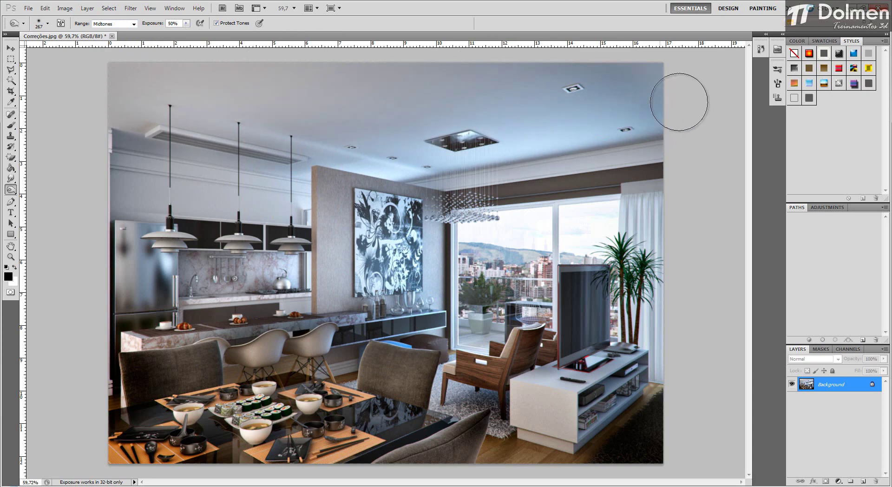
{"action": "mouse_move", "coordinate": [328, 149]}
{"action": "left_mouse_down"}
{"action": "mouse_move", "coordinate": [134, 143]}
{"action": "mouse_move", "coordinate": [74, 114]}
{"action": "left_mouse_up"}
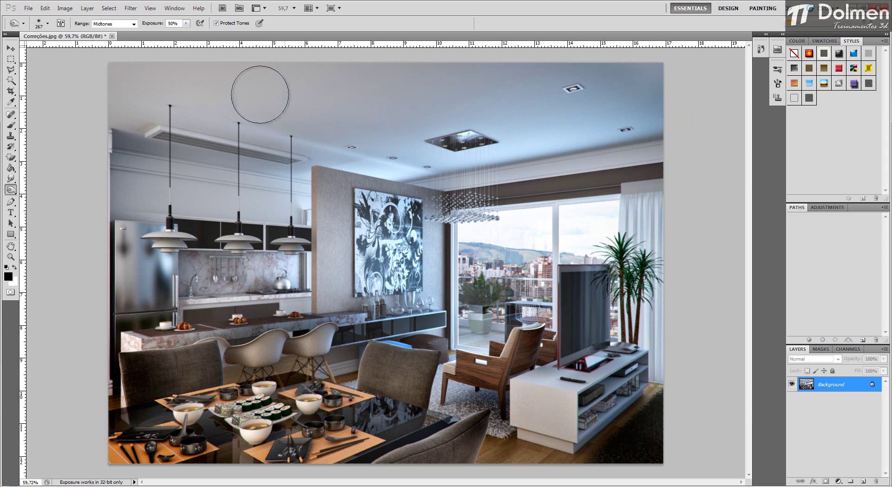
Step: Burn the highlights of the window view and curtain at 50% exposure
{"action": "left_click", "coordinate": [133, 24]}
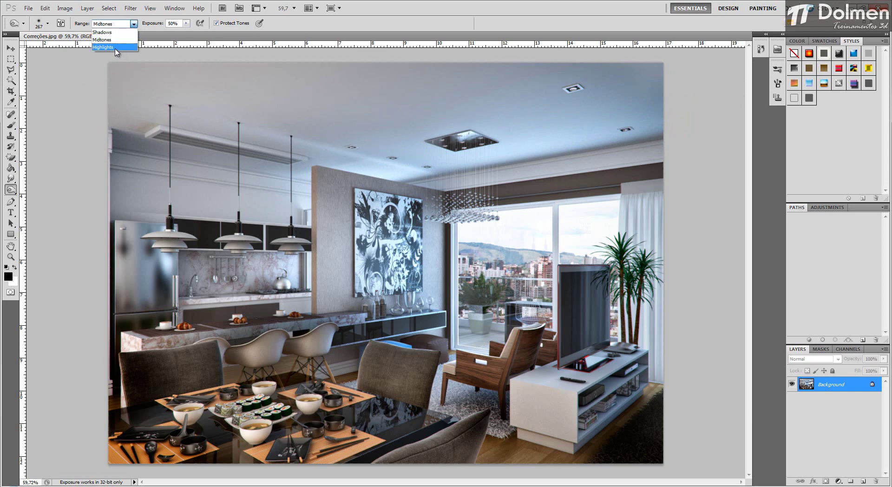
{"action": "left_click", "coordinate": [116, 47]}
{"action": "mouse_move", "coordinate": [492, 239]}
{"action": "left_mouse_down"}
{"action": "mouse_move", "coordinate": [526, 236]}
{"action": "mouse_move", "coordinate": [538, 224]}
{"action": "mouse_move", "coordinate": [539, 265]}
{"action": "mouse_move", "coordinate": [524, 276]}
{"action": "mouse_move", "coordinate": [472, 275]}
{"action": "mouse_move", "coordinate": [547, 226]}
{"action": "mouse_move", "coordinate": [555, 239]}
{"action": "mouse_move", "coordinate": [597, 213]}
{"action": "mouse_move", "coordinate": [594, 250]}
{"action": "mouse_move", "coordinate": [634, 254]}
{"action": "mouse_move", "coordinate": [624, 228]}
{"action": "mouse_move", "coordinate": [626, 307]}
{"action": "mouse_move", "coordinate": [644, 329]}
{"action": "mouse_move", "coordinate": [639, 203]}
{"action": "mouse_move", "coordinate": [679, 376]}
{"action": "mouse_move", "coordinate": [610, 236]}
{"action": "mouse_move", "coordinate": [522, 226]}
{"action": "mouse_move", "coordinate": [475, 261]}
{"action": "mouse_move", "coordinate": [459, 305]}
{"action": "mouse_move", "coordinate": [494, 352]}
{"action": "mouse_move", "coordinate": [537, 247]}
{"action": "mouse_move", "coordinate": [511, 223]}
{"action": "left_mouse_up"}
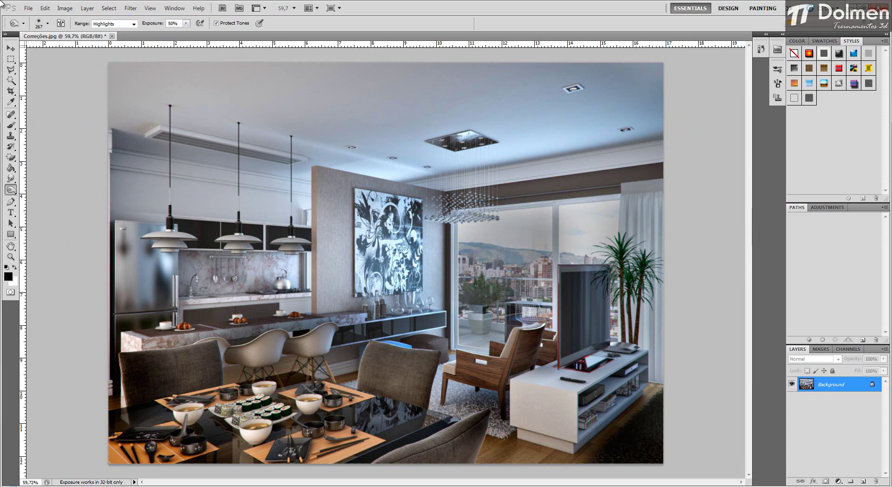
Step: Revert Correções.jpg to its last saved version, discarding the burn strokes
{"action": "left_click", "coordinate": [10, 190]}
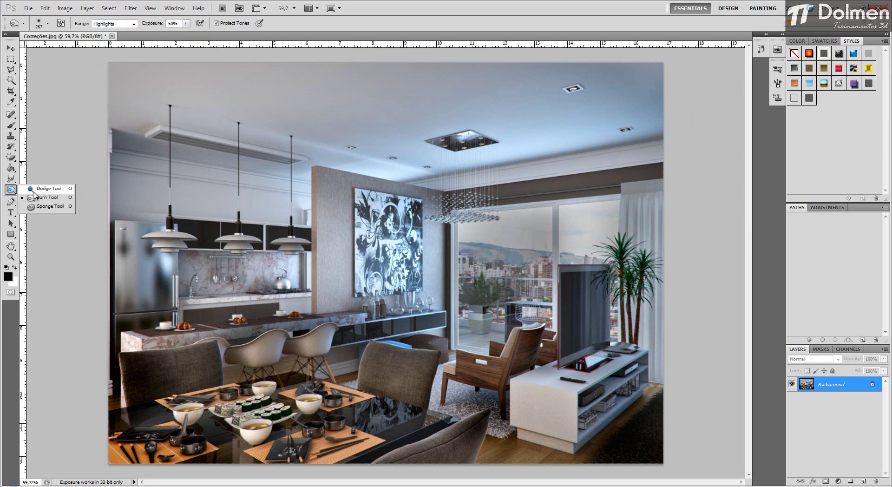
{"action": "left_click", "coordinate": [43, 37]}
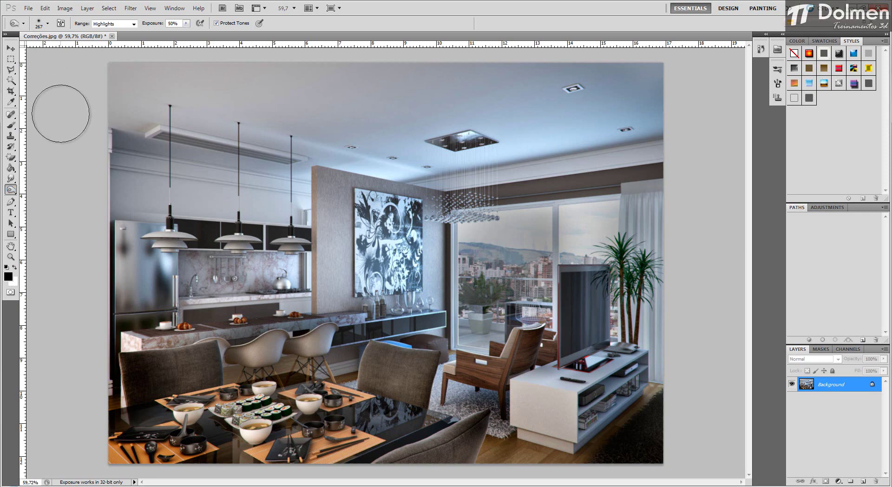
{"action": "left_click", "coordinate": [29, 9]}
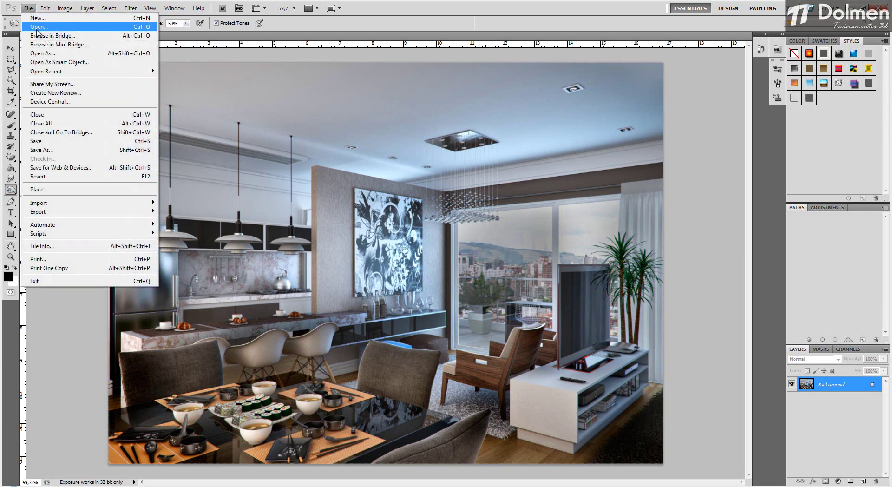
{"action": "left_click", "coordinate": [66, 176]}
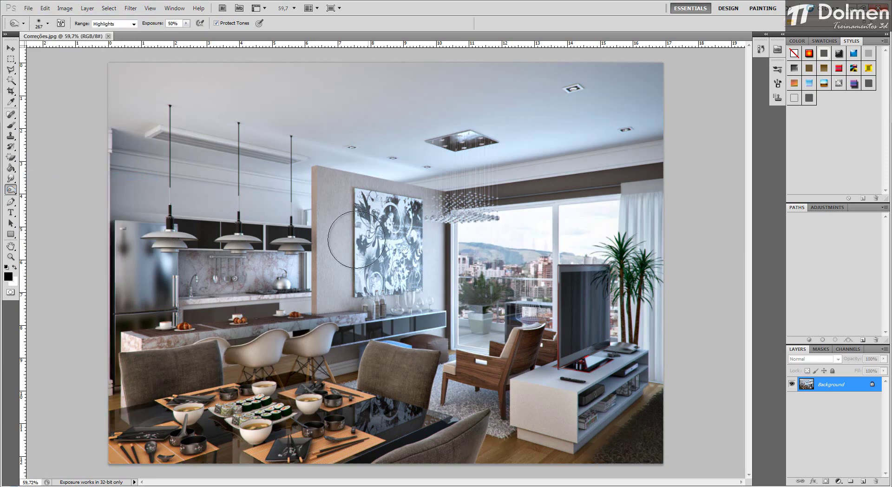
{"action": "left_click", "coordinate": [29, 9]}
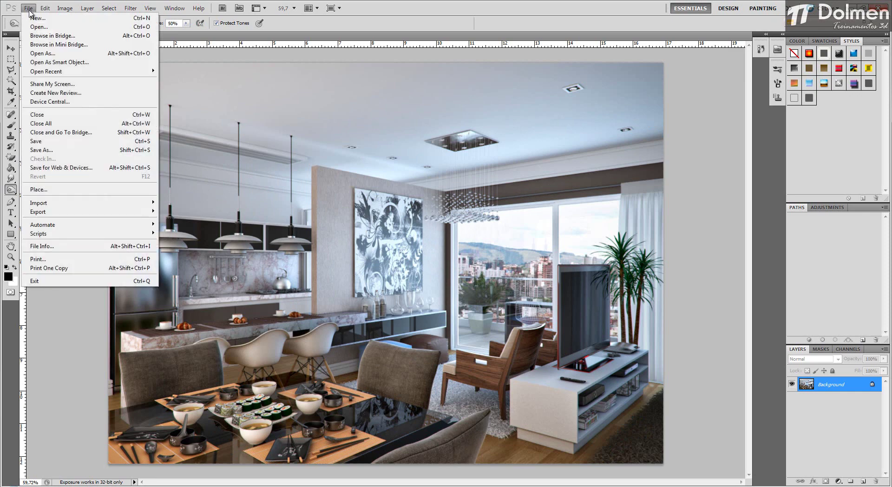
{"action": "left_click", "coordinate": [363, 5]}
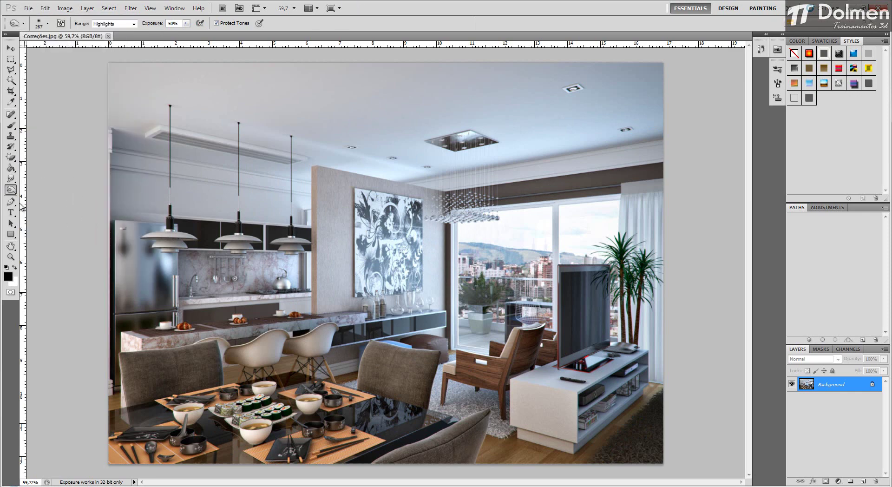
Step: Desaturate the armchair's wooden frame with the Sponge tool in Desaturate mode at 26% flow and a 145 px brush
{"action": "left_click", "coordinate": [11, 190]}
{"action": "left_click", "coordinate": [49, 207]}
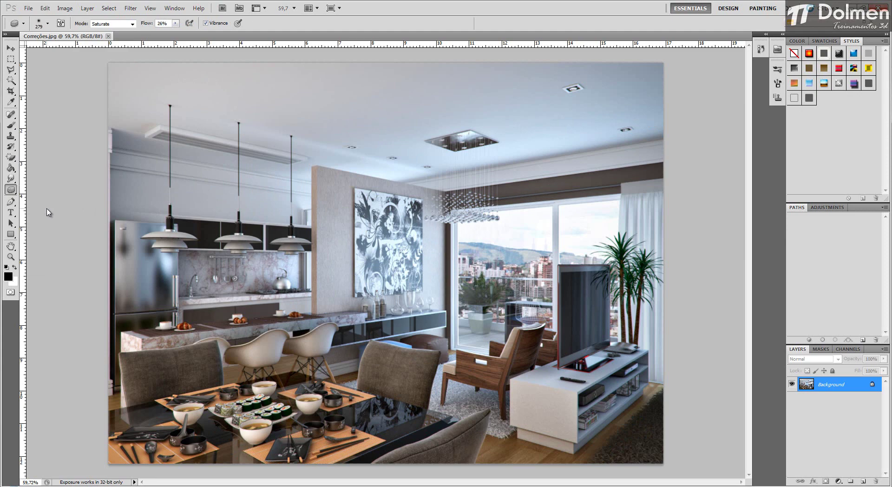
{"action": "left_click", "coordinate": [116, 26]}
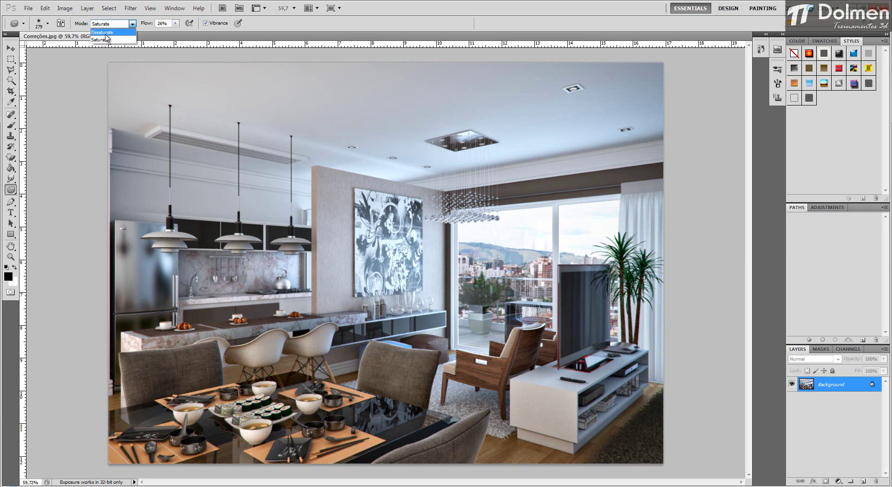
{"action": "left_click", "coordinate": [106, 39]}
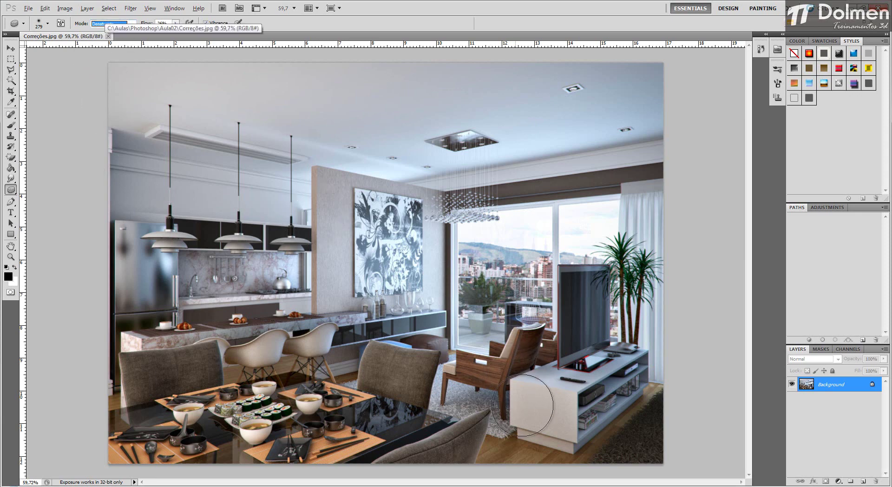
{"action": "key", "text": "alt+shift+d"}
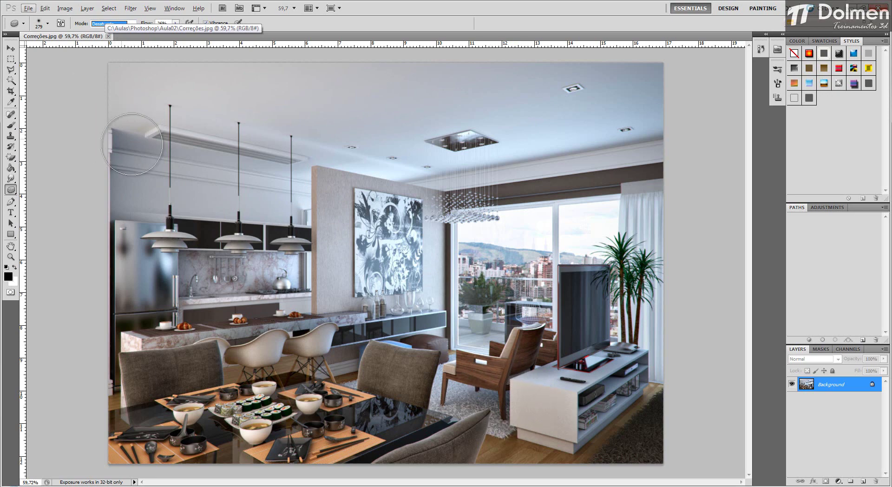
{"action": "left_click_drag", "start_coordinate": [511, 396], "coordinate": [486, 394]}
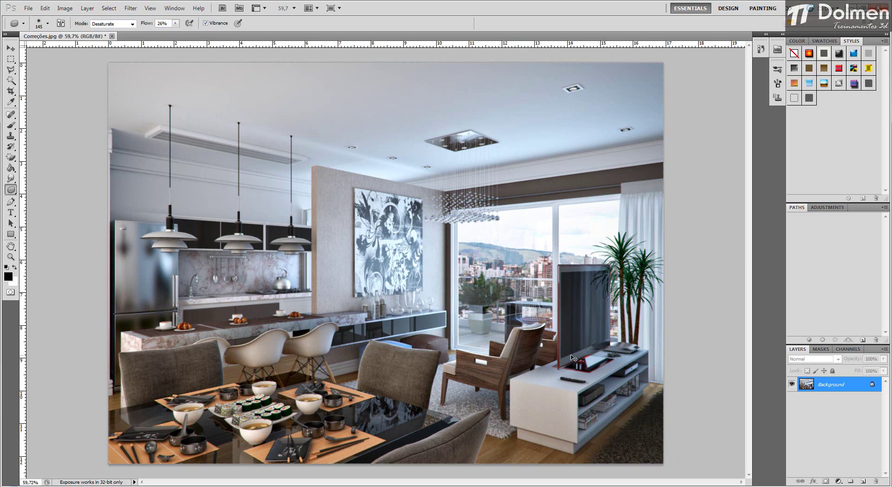
{"action": "scroll", "coordinate": [498, 381], "scroll_direction": "up", "scroll_amount": 5}
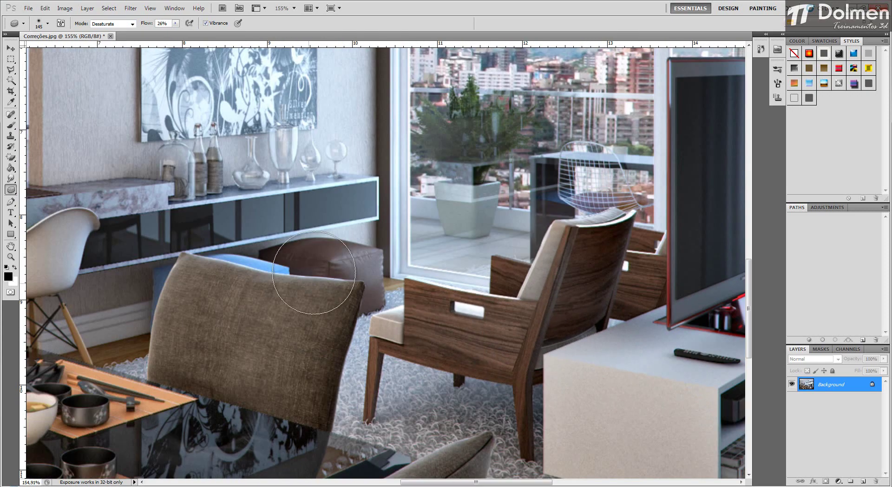
{"action": "mouse_move", "coordinate": [572, 297]}
{"action": "left_mouse_down"}
{"action": "mouse_move", "coordinate": [497, 210]}
{"action": "mouse_move", "coordinate": [503, 224]}
{"action": "left_mouse_up"}
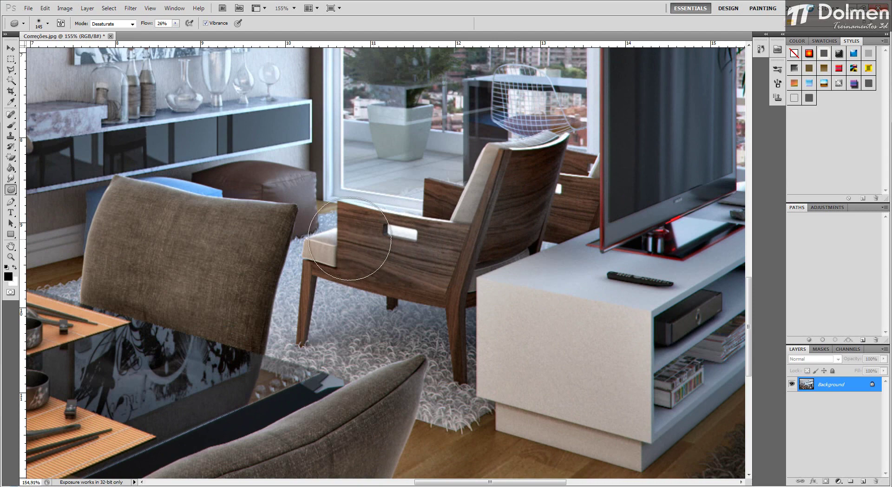
{"action": "mouse_move", "coordinate": [341, 226]}
{"action": "left_mouse_down"}
{"action": "mouse_move", "coordinate": [438, 230]}
{"action": "mouse_move", "coordinate": [325, 251]}
{"action": "mouse_move", "coordinate": [325, 283]}
{"action": "mouse_move", "coordinate": [306, 322]}
{"action": "left_mouse_up"}
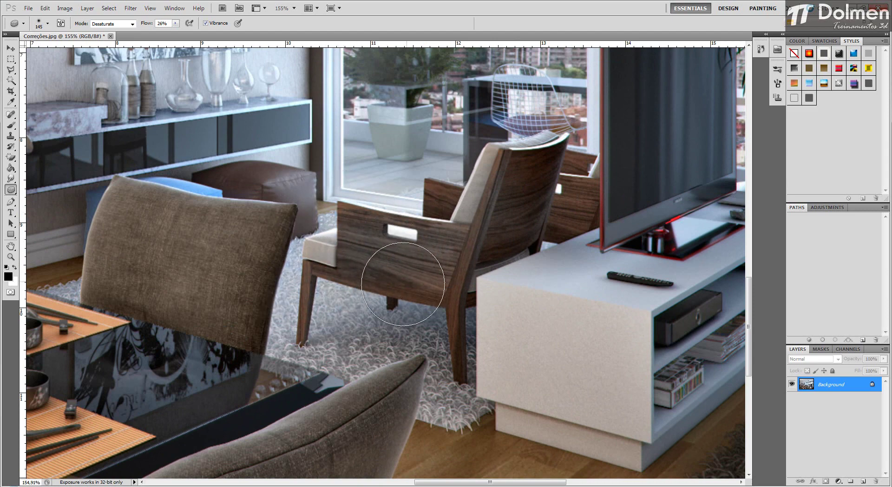
{"action": "mouse_move", "coordinate": [402, 283]}
{"action": "left_mouse_down"}
{"action": "mouse_move", "coordinate": [466, 290]}
{"action": "mouse_move", "coordinate": [468, 275]}
{"action": "mouse_move", "coordinate": [466, 353]}
{"action": "mouse_move", "coordinate": [461, 307]}
{"action": "mouse_move", "coordinate": [474, 172]}
{"action": "mouse_move", "coordinate": [459, 232]}
{"action": "mouse_move", "coordinate": [502, 221]}
{"action": "left_mouse_up"}
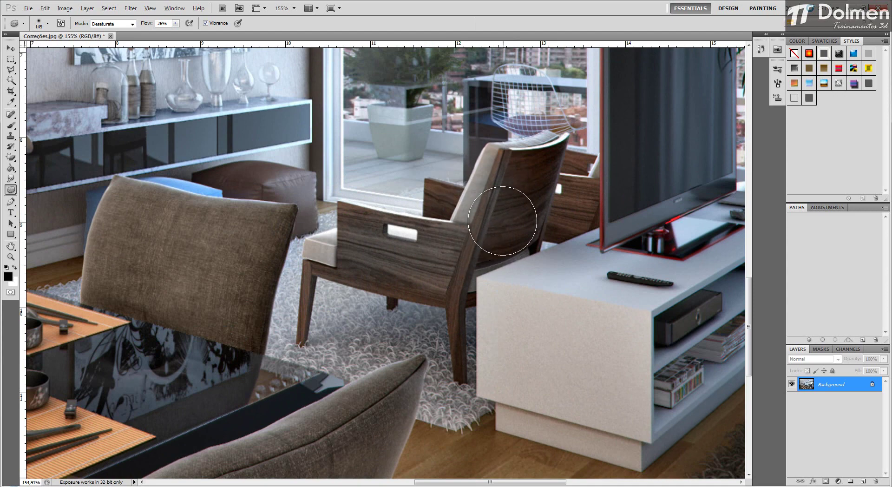
Step: Desaturate the croissants on the kitchen counter with a 61 px Sponge brush
{"action": "scroll", "coordinate": [502, 221], "scroll_direction": "down", "scroll_amount": 5}
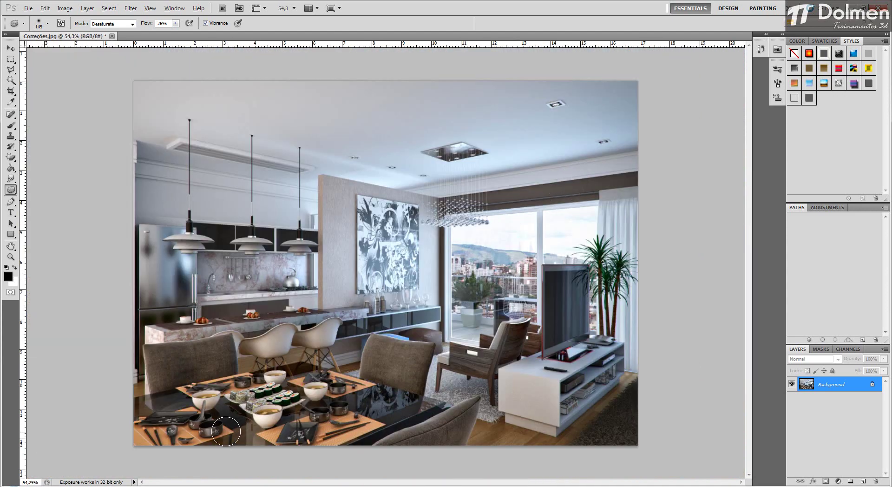
{"action": "scroll", "coordinate": [185, 327], "scroll_direction": "up", "scroll_amount": 5}
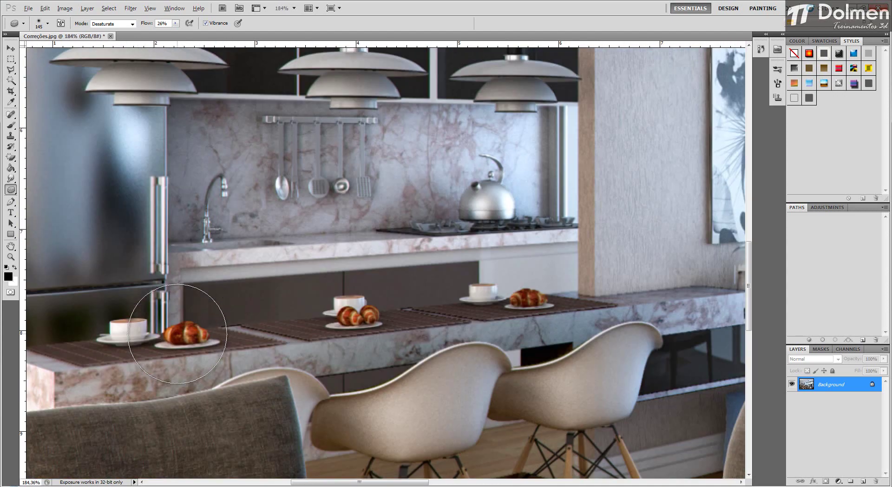
{"action": "mouse_move", "coordinate": [192, 335]}
{"action": "left_mouse_down"}
{"action": "mouse_move", "coordinate": [165, 332]}
{"action": "mouse_move", "coordinate": [181, 333]}
{"action": "left_mouse_up"}
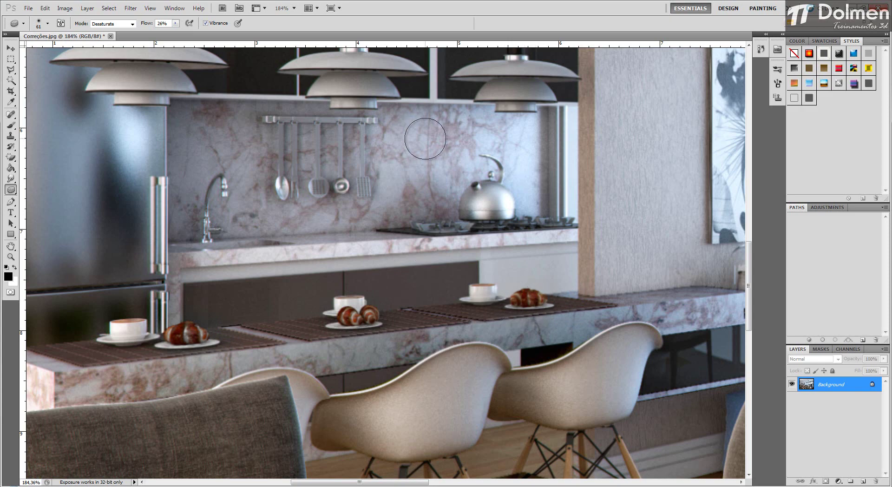
Step: Desaturate the sushi pieces and the soup in the nearby bowls on the dining table
{"action": "scroll", "coordinate": [473, 248], "scroll_direction": "down", "scroll_amount": 4}
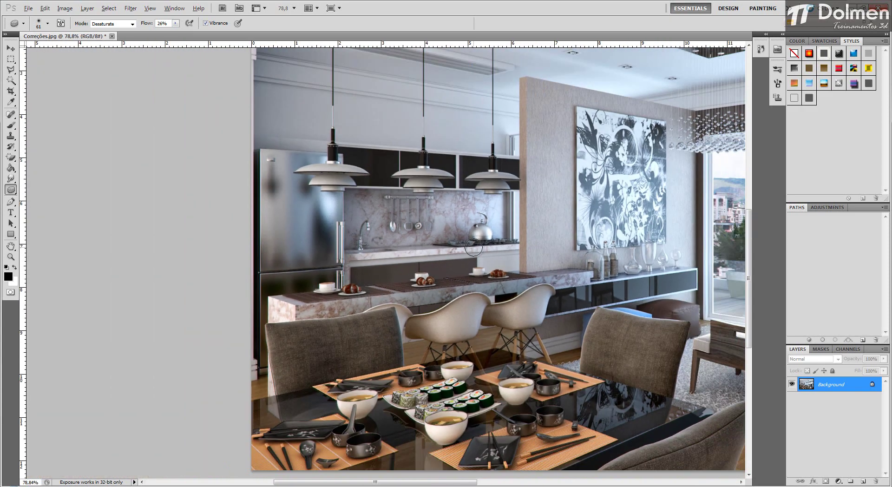
{"action": "scroll", "coordinate": [442, 420], "scroll_direction": "up", "scroll_amount": 3}
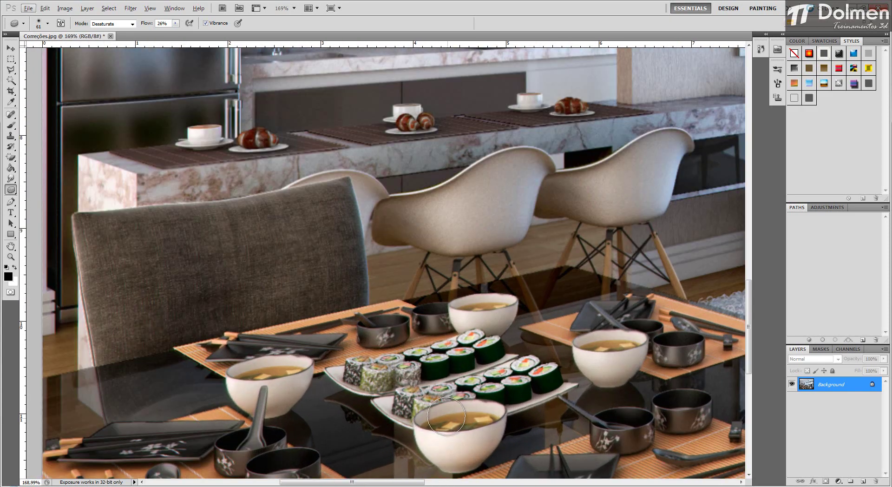
{"action": "left_click_drag", "start_coordinate": [478, 420], "coordinate": [471, 426]}
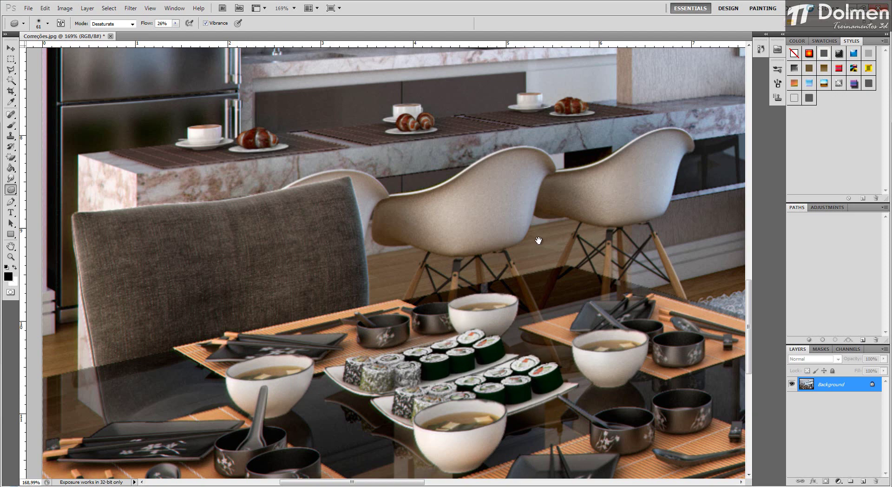
Step: Remove the color from the blue and brown ottomans behind the dining chair with Desaturate strokes
{"action": "left_click_drag", "start_coordinate": [539, 240], "coordinate": [357, 386]}
{"action": "mouse_move", "coordinate": [421, 216]}
{"action": "left_mouse_down"}
{"action": "mouse_move", "coordinate": [248, 205]}
{"action": "mouse_move", "coordinate": [179, 140]}
{"action": "left_mouse_up"}
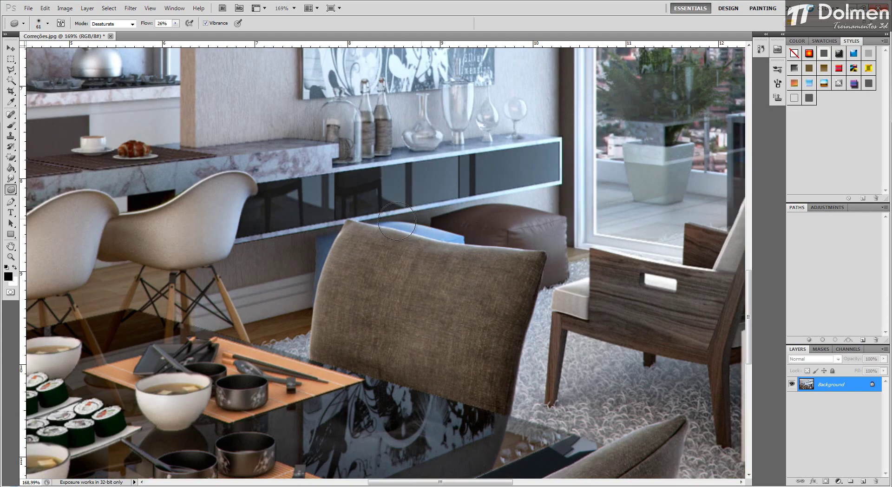
{"action": "mouse_move", "coordinate": [487, 252]}
{"action": "left_mouse_down"}
{"action": "mouse_move", "coordinate": [409, 226]}
{"action": "mouse_move", "coordinate": [429, 237]}
{"action": "left_mouse_up"}
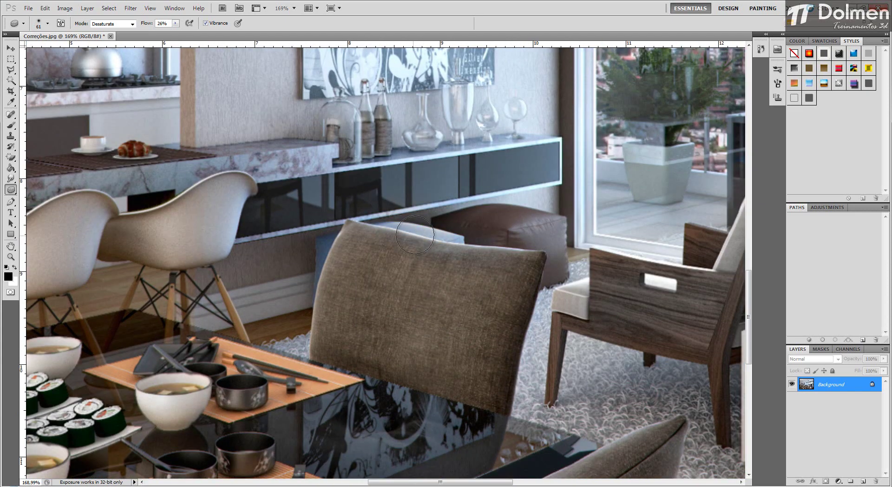
{"action": "mouse_move", "coordinate": [307, 229]}
{"action": "left_mouse_down"}
{"action": "mouse_move", "coordinate": [316, 258]}
{"action": "mouse_move", "coordinate": [328, 249]}
{"action": "mouse_move", "coordinate": [316, 274]}
{"action": "left_mouse_up"}
{"action": "mouse_move", "coordinate": [476, 224]}
{"action": "left_mouse_down"}
{"action": "mouse_move", "coordinate": [568, 240]}
{"action": "mouse_move", "coordinate": [547, 234]}
{"action": "mouse_move", "coordinate": [565, 240]}
{"action": "mouse_move", "coordinate": [559, 233]}
{"action": "mouse_move", "coordinate": [557, 293]}
{"action": "mouse_move", "coordinate": [545, 236]}
{"action": "mouse_move", "coordinate": [492, 213]}
{"action": "mouse_move", "coordinate": [514, 211]}
{"action": "mouse_move", "coordinate": [523, 216]}
{"action": "mouse_move", "coordinate": [497, 221]}
{"action": "left_mouse_up"}
{"action": "scroll", "coordinate": [497, 220], "scroll_direction": "down", "scroll_amount": 3}
{"action": "scroll", "coordinate": [498, 221], "scroll_direction": "down", "scroll_amount": 3}
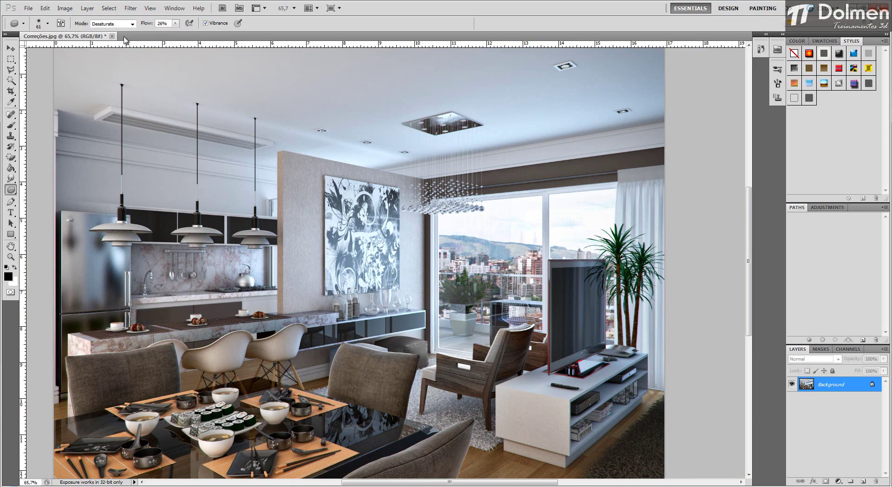
Step: Saturate the armchair's wooden frame with the Sponge tool in Saturate mode, using a 115 px brush at 26% flow
{"action": "left_click", "coordinate": [131, 24]}
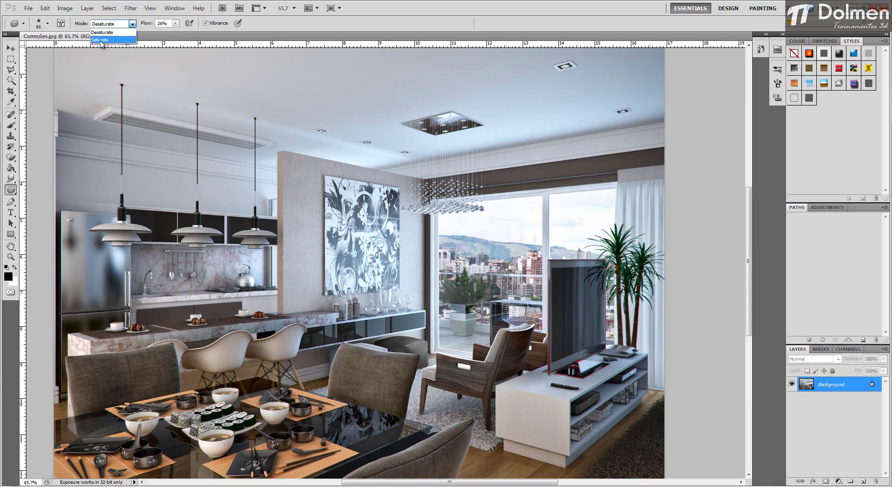
{"action": "left_click", "coordinate": [97, 40]}
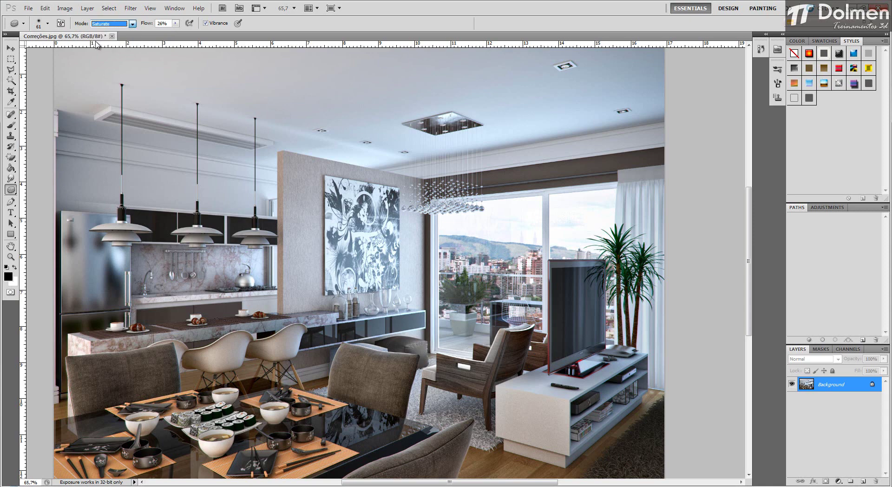
{"action": "left_click", "coordinate": [292, 178]}
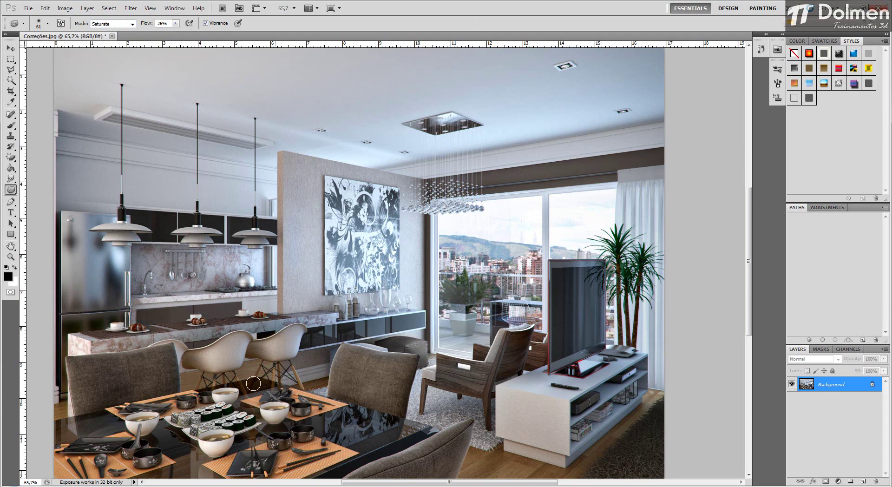
{"action": "scroll", "coordinate": [495, 421], "scroll_direction": "up", "scroll_amount": 5}
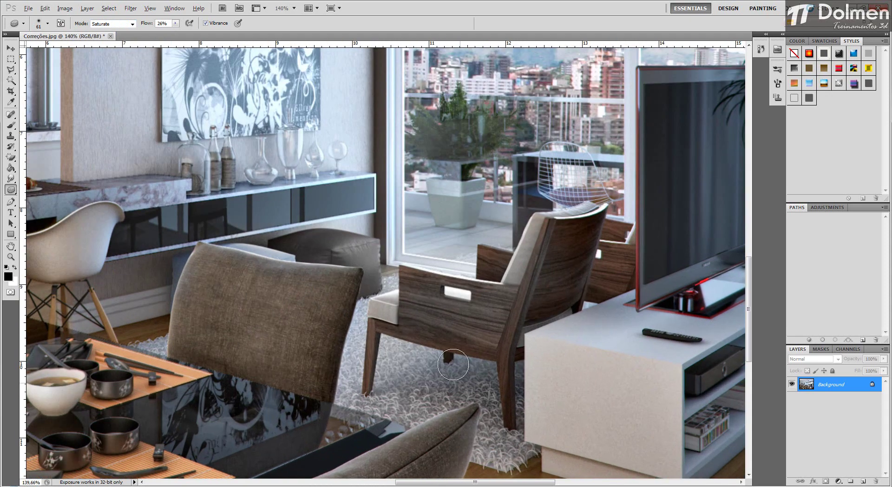
{"action": "mouse_move", "coordinate": [438, 302]}
{"action": "left_mouse_down"}
{"action": "mouse_move", "coordinate": [503, 307]}
{"action": "mouse_move", "coordinate": [452, 295]}
{"action": "mouse_move", "coordinate": [452, 322]}
{"action": "mouse_move", "coordinate": [482, 297]}
{"action": "mouse_move", "coordinate": [512, 304]}
{"action": "mouse_move", "coordinate": [493, 316]}
{"action": "mouse_move", "coordinate": [479, 296]}
{"action": "mouse_move", "coordinate": [464, 326]}
{"action": "mouse_move", "coordinate": [504, 279]}
{"action": "mouse_move", "coordinate": [500, 318]}
{"action": "mouse_move", "coordinate": [464, 333]}
{"action": "mouse_move", "coordinate": [482, 346]}
{"action": "left_mouse_up"}
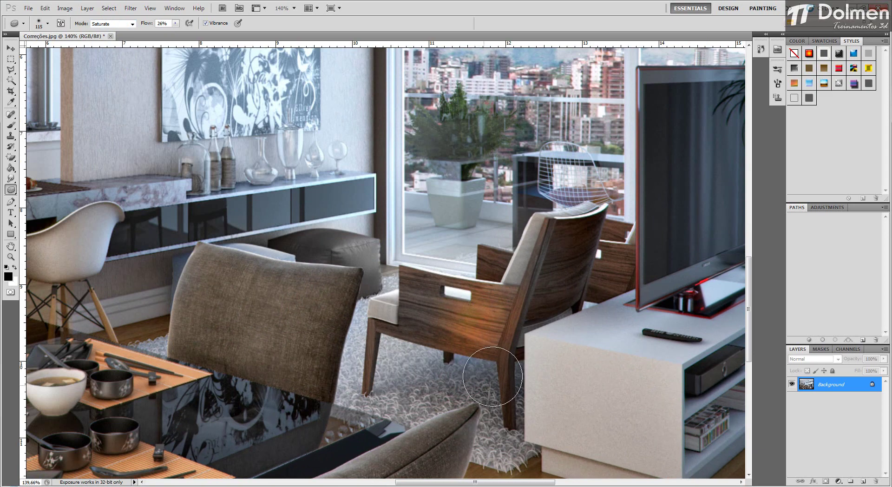
{"action": "mouse_move", "coordinate": [494, 376]}
{"action": "left_mouse_down"}
{"action": "mouse_move", "coordinate": [496, 312]}
{"action": "mouse_move", "coordinate": [481, 319]}
{"action": "mouse_move", "coordinate": [493, 293]}
{"action": "mouse_move", "coordinate": [479, 330]}
{"action": "mouse_move", "coordinate": [430, 278]}
{"action": "mouse_move", "coordinate": [421, 307]}
{"action": "mouse_move", "coordinate": [410, 280]}
{"action": "mouse_move", "coordinate": [431, 296]}
{"action": "mouse_move", "coordinate": [421, 295]}
{"action": "mouse_move", "coordinate": [398, 327]}
{"action": "mouse_move", "coordinate": [409, 330]}
{"action": "mouse_move", "coordinate": [412, 317]}
{"action": "mouse_move", "coordinate": [403, 323]}
{"action": "mouse_move", "coordinate": [405, 283]}
{"action": "mouse_move", "coordinate": [418, 309]}
{"action": "left_mouse_up"}
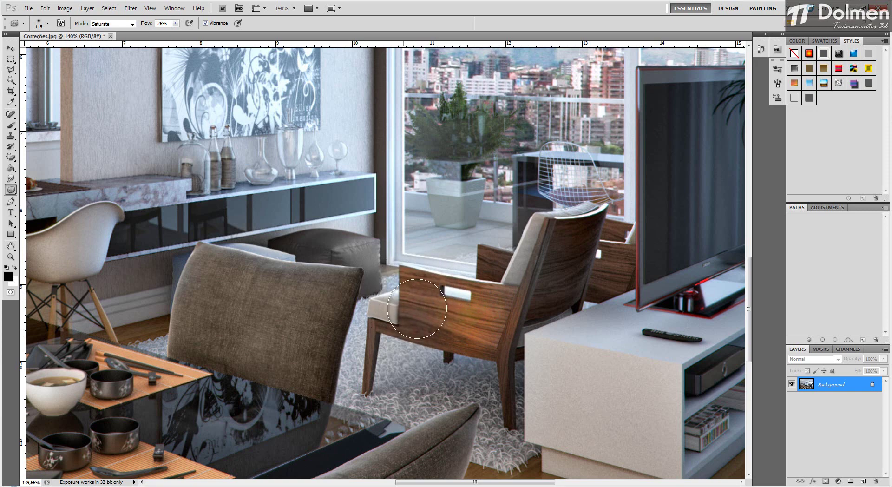
Step: Saturate the dining chair's backrest and the ottomans behind it with the 115 px Sponge brush
{"action": "mouse_move", "coordinate": [326, 242]}
{"action": "left_mouse_down"}
{"action": "mouse_move", "coordinate": [297, 241]}
{"action": "mouse_move", "coordinate": [364, 262]}
{"action": "mouse_move", "coordinate": [322, 240]}
{"action": "mouse_move", "coordinate": [355, 251]}
{"action": "mouse_move", "coordinate": [288, 241]}
{"action": "mouse_move", "coordinate": [360, 249]}
{"action": "mouse_move", "coordinate": [297, 250]}
{"action": "mouse_move", "coordinate": [369, 257]}
{"action": "mouse_move", "coordinate": [370, 289]}
{"action": "mouse_move", "coordinate": [370, 261]}
{"action": "mouse_move", "coordinate": [364, 269]}
{"action": "mouse_move", "coordinate": [240, 244]}
{"action": "mouse_move", "coordinate": [269, 226]}
{"action": "mouse_move", "coordinate": [427, 253]}
{"action": "mouse_move", "coordinate": [410, 261]}
{"action": "mouse_move", "coordinate": [362, 242]}
{"action": "mouse_move", "coordinate": [365, 299]}
{"action": "mouse_move", "coordinate": [368, 280]}
{"action": "mouse_move", "coordinate": [353, 262]}
{"action": "mouse_move", "coordinate": [350, 271]}
{"action": "mouse_move", "coordinate": [355, 252]}
{"action": "mouse_move", "coordinate": [274, 251]}
{"action": "mouse_move", "coordinate": [327, 285]}
{"action": "mouse_move", "coordinate": [241, 290]}
{"action": "mouse_move", "coordinate": [248, 309]}
{"action": "mouse_move", "coordinate": [295, 303]}
{"action": "mouse_move", "coordinate": [263, 314]}
{"action": "mouse_move", "coordinate": [277, 298]}
{"action": "mouse_move", "coordinate": [350, 304]}
{"action": "mouse_move", "coordinate": [271, 315]}
{"action": "mouse_move", "coordinate": [267, 349]}
{"action": "mouse_move", "coordinate": [229, 353]}
{"action": "mouse_move", "coordinate": [303, 343]}
{"action": "mouse_move", "coordinate": [309, 330]}
{"action": "mouse_move", "coordinate": [291, 308]}
{"action": "mouse_move", "coordinate": [232, 323]}
{"action": "mouse_move", "coordinate": [289, 337]}
{"action": "mouse_move", "coordinate": [256, 339]}
{"action": "mouse_move", "coordinate": [316, 382]}
{"action": "mouse_move", "coordinate": [289, 380]}
{"action": "mouse_move", "coordinate": [243, 321]}
{"action": "left_mouse_up"}
{"action": "key", "text": "space"}
{"action": "left_click_drag", "start_coordinate": [315, 262], "coordinate": [500, 173]}
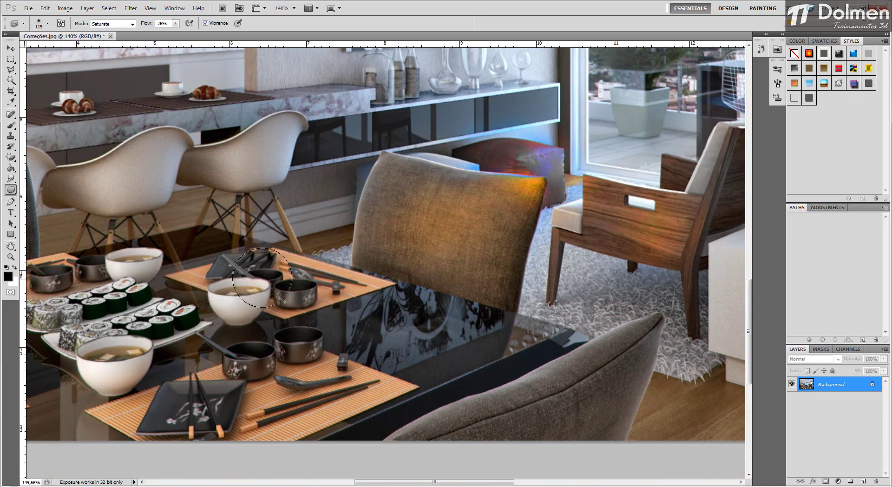
Step: Saturate the bamboo placemats around the bowls on the dining table
{"action": "mouse_move", "coordinate": [310, 283]}
{"action": "left_mouse_down"}
{"action": "mouse_move", "coordinate": [177, 288]}
{"action": "mouse_move", "coordinate": [255, 288]}
{"action": "mouse_move", "coordinate": [283, 321]}
{"action": "mouse_move", "coordinate": [298, 298]}
{"action": "mouse_move", "coordinate": [263, 311]}
{"action": "mouse_move", "coordinate": [278, 354]}
{"action": "left_mouse_up"}
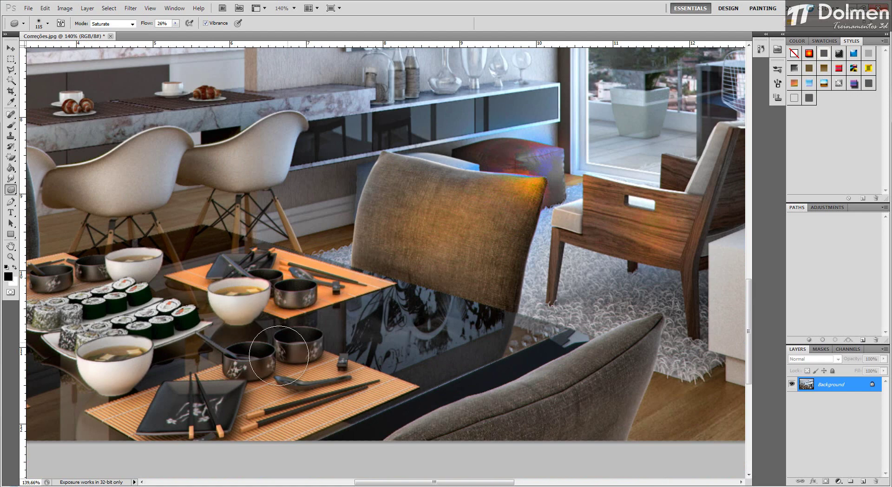
{"action": "key", "text": "space"}
{"action": "left_click_drag", "start_coordinate": [249, 385], "coordinate": [342, 272]}
{"action": "mouse_move", "coordinate": [259, 281]}
{"action": "left_mouse_down"}
{"action": "mouse_move", "coordinate": [411, 270]}
{"action": "mouse_move", "coordinate": [307, 299]}
{"action": "mouse_move", "coordinate": [192, 296]}
{"action": "mouse_move", "coordinate": [334, 299]}
{"action": "mouse_move", "coordinate": [466, 278]}
{"action": "mouse_move", "coordinate": [367, 257]}
{"action": "mouse_move", "coordinate": [267, 263]}
{"action": "mouse_move", "coordinate": [121, 219]}
{"action": "mouse_move", "coordinate": [186, 179]}
{"action": "mouse_move", "coordinate": [145, 196]}
{"action": "mouse_move", "coordinate": [366, 197]}
{"action": "mouse_move", "coordinate": [249, 194]}
{"action": "mouse_move", "coordinate": [218, 204]}
{"action": "mouse_move", "coordinate": [361, 180]}
{"action": "left_mouse_up"}
Step: Saturate the sushi, the soup bowls and the floral black tableware with a 40 px Sponge brush
{"action": "scroll", "coordinate": [216, 168], "scroll_direction": "up", "scroll_amount": 3}
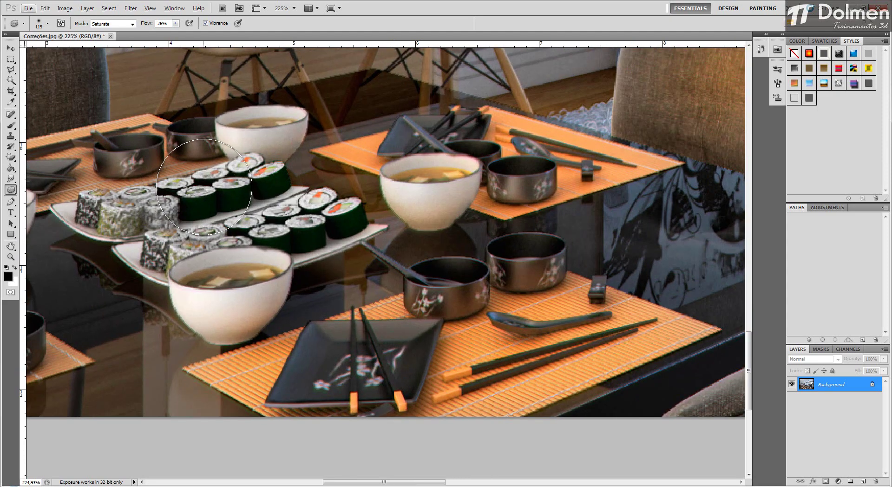
{"action": "left_click_drag", "start_coordinate": [243, 186], "coordinate": [205, 188]}
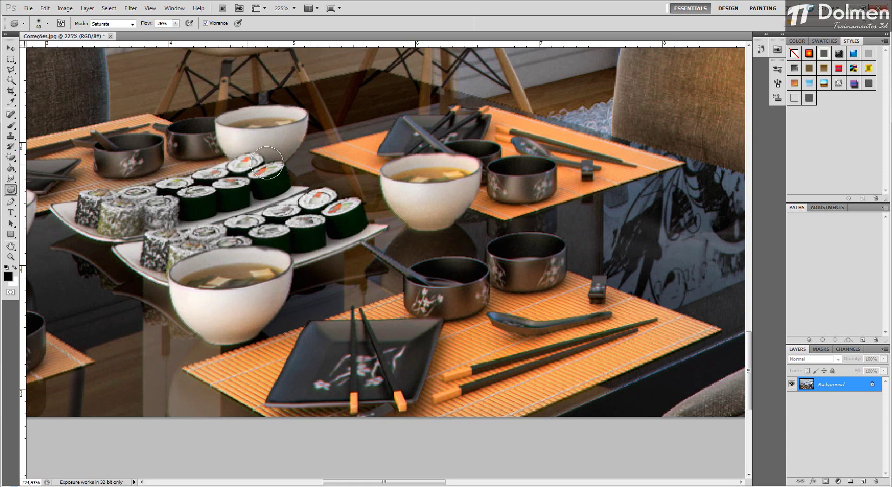
{"action": "mouse_move", "coordinate": [244, 177]}
{"action": "left_mouse_down"}
{"action": "mouse_move", "coordinate": [221, 182]}
{"action": "mouse_move", "coordinate": [257, 171]}
{"action": "mouse_move", "coordinate": [213, 177]}
{"action": "mouse_move", "coordinate": [269, 179]}
{"action": "mouse_move", "coordinate": [163, 189]}
{"action": "mouse_move", "coordinate": [190, 165]}
{"action": "mouse_move", "coordinate": [255, 202]}
{"action": "mouse_move", "coordinate": [335, 199]}
{"action": "mouse_move", "coordinate": [229, 228]}
{"action": "mouse_move", "coordinate": [319, 226]}
{"action": "mouse_move", "coordinate": [285, 207]}
{"action": "mouse_move", "coordinate": [279, 216]}
{"action": "mouse_move", "coordinate": [317, 220]}
{"action": "mouse_move", "coordinate": [272, 234]}
{"action": "mouse_move", "coordinate": [278, 227]}
{"action": "mouse_move", "coordinate": [265, 214]}
{"action": "mouse_move", "coordinate": [236, 222]}
{"action": "mouse_move", "coordinate": [234, 257]}
{"action": "mouse_move", "coordinate": [190, 269]}
{"action": "mouse_move", "coordinate": [204, 281]}
{"action": "mouse_move", "coordinate": [171, 276]}
{"action": "mouse_move", "coordinate": [259, 275]}
{"action": "left_mouse_up"}
{"action": "mouse_move", "coordinate": [484, 194]}
{"action": "left_mouse_down"}
{"action": "mouse_move", "coordinate": [396, 181]}
{"action": "mouse_move", "coordinate": [432, 175]}
{"action": "left_mouse_up"}
{"action": "mouse_move", "coordinate": [337, 357]}
{"action": "left_mouse_down"}
{"action": "mouse_move", "coordinate": [378, 366]}
{"action": "mouse_move", "coordinate": [373, 361]}
{"action": "mouse_move", "coordinate": [393, 406]}
{"action": "mouse_move", "coordinate": [344, 400]}
{"action": "mouse_move", "coordinate": [406, 400]}
{"action": "mouse_move", "coordinate": [371, 390]}
{"action": "mouse_move", "coordinate": [387, 400]}
{"action": "mouse_move", "coordinate": [425, 397]}
{"action": "mouse_move", "coordinate": [347, 400]}
{"action": "mouse_move", "coordinate": [416, 368]}
{"action": "mouse_move", "coordinate": [323, 367]}
{"action": "mouse_move", "coordinate": [305, 354]}
{"action": "mouse_move", "coordinate": [456, 330]}
{"action": "mouse_move", "coordinate": [480, 342]}
{"action": "mouse_move", "coordinate": [379, 340]}
{"action": "mouse_move", "coordinate": [447, 250]}
{"action": "left_mouse_up"}
{"action": "scroll", "coordinate": [447, 250], "scroll_direction": "down", "scroll_amount": 6}
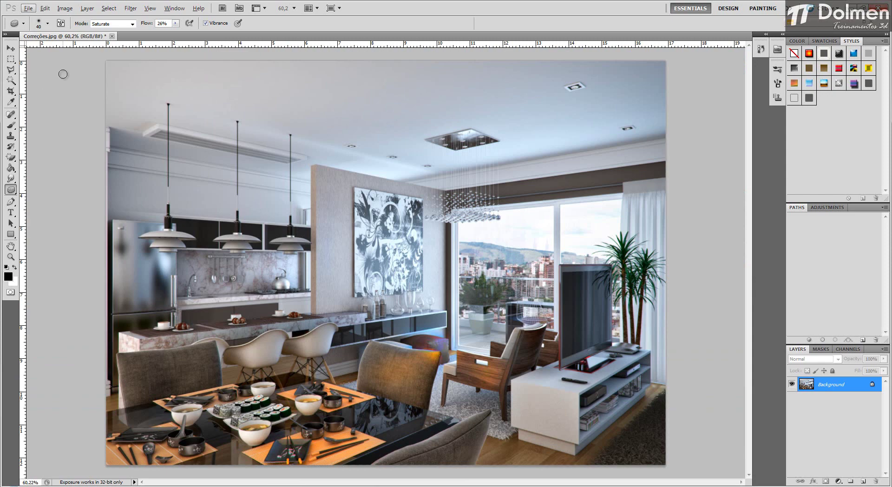
Step: Switch from the Sponge tool back to the Dodge tool, and finish with the Move tool active
{"action": "left_click", "coordinate": [9, 191]}
{"action": "left_click", "coordinate": [47, 188]}
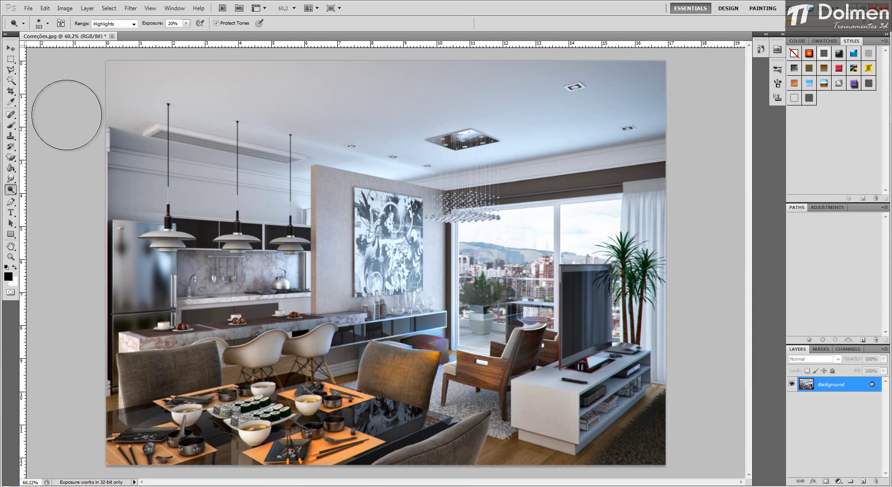
{"action": "left_click", "coordinate": [11, 48]}
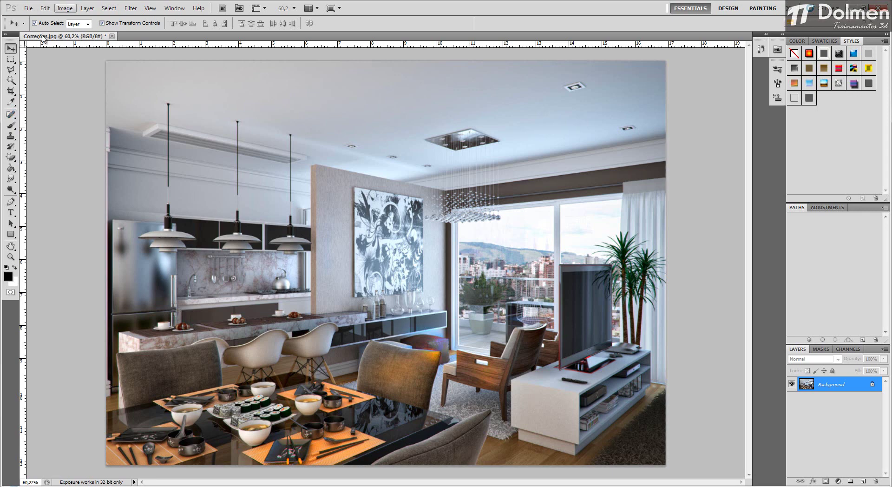
Step: Review the Blur, Sharpen and Smudge tool group and the Dodge, Burn and Sponge group, and return to the Move tool
{"action": "left_click", "coordinate": [15, 181]}
{"action": "left_click", "coordinate": [16, 182]}
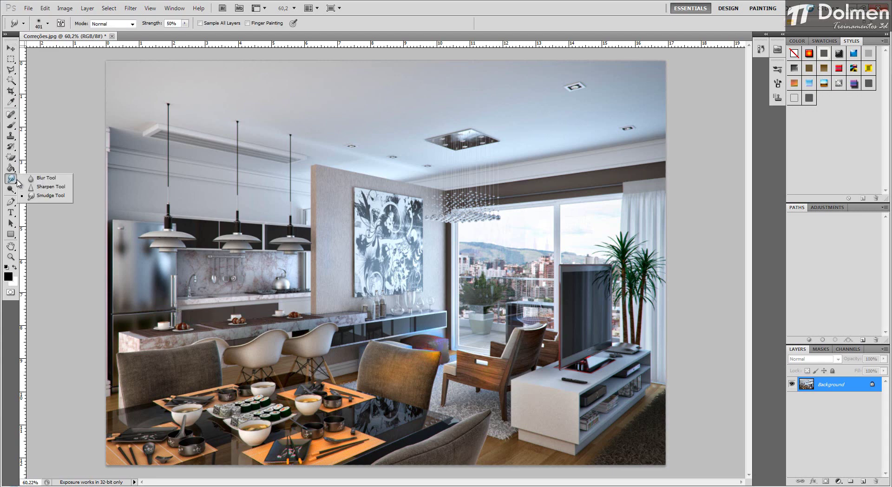
{"action": "left_click", "coordinate": [46, 187]}
{"action": "left_click", "coordinate": [9, 189]}
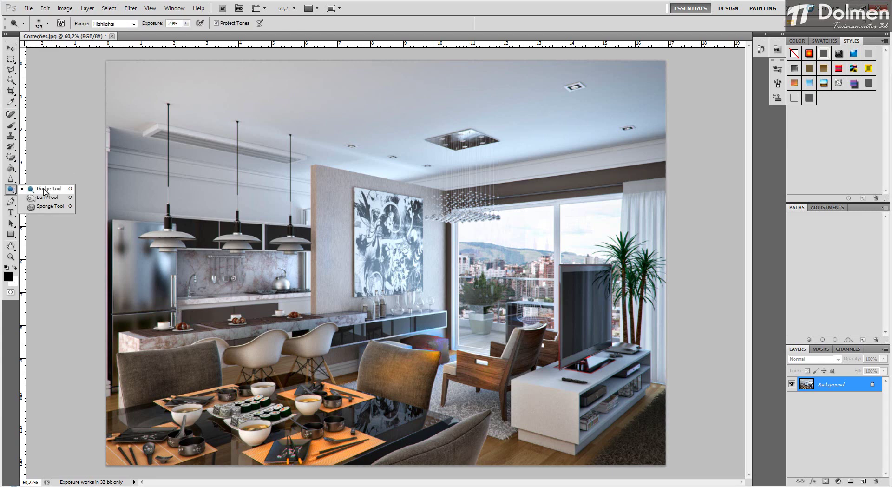
{"action": "left_click", "coordinate": [49, 206]}
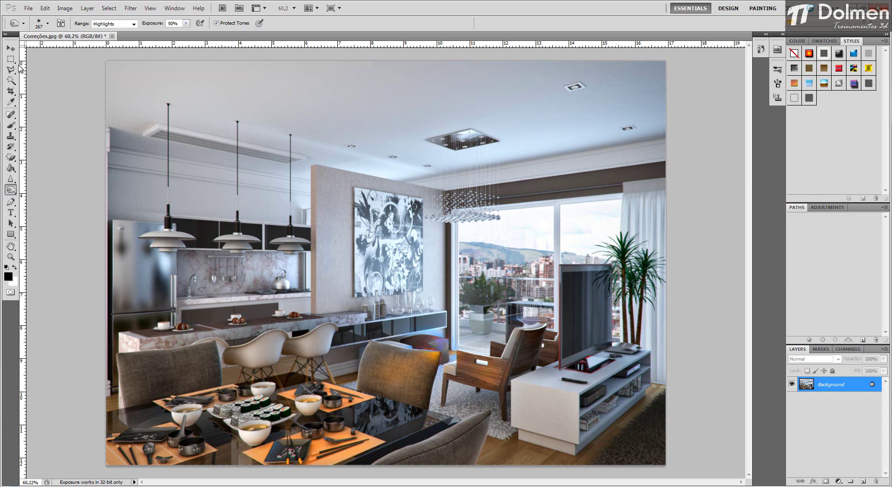
{"action": "left_click", "coordinate": [10, 48]}
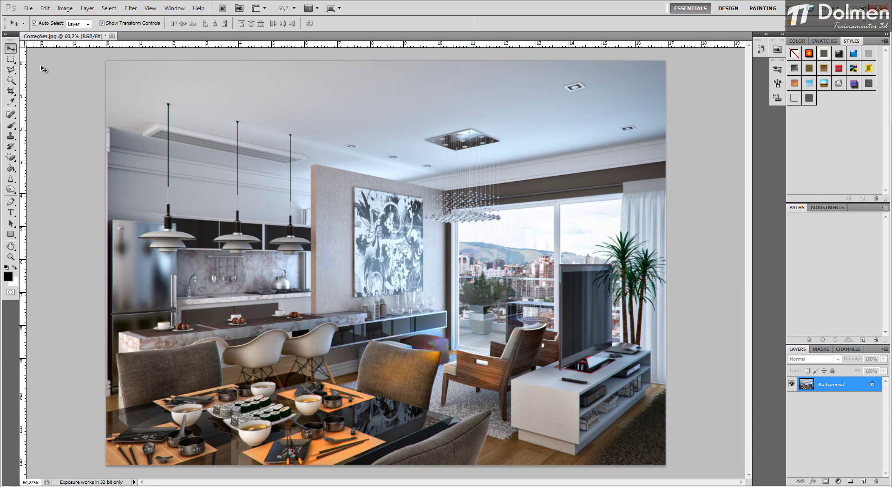